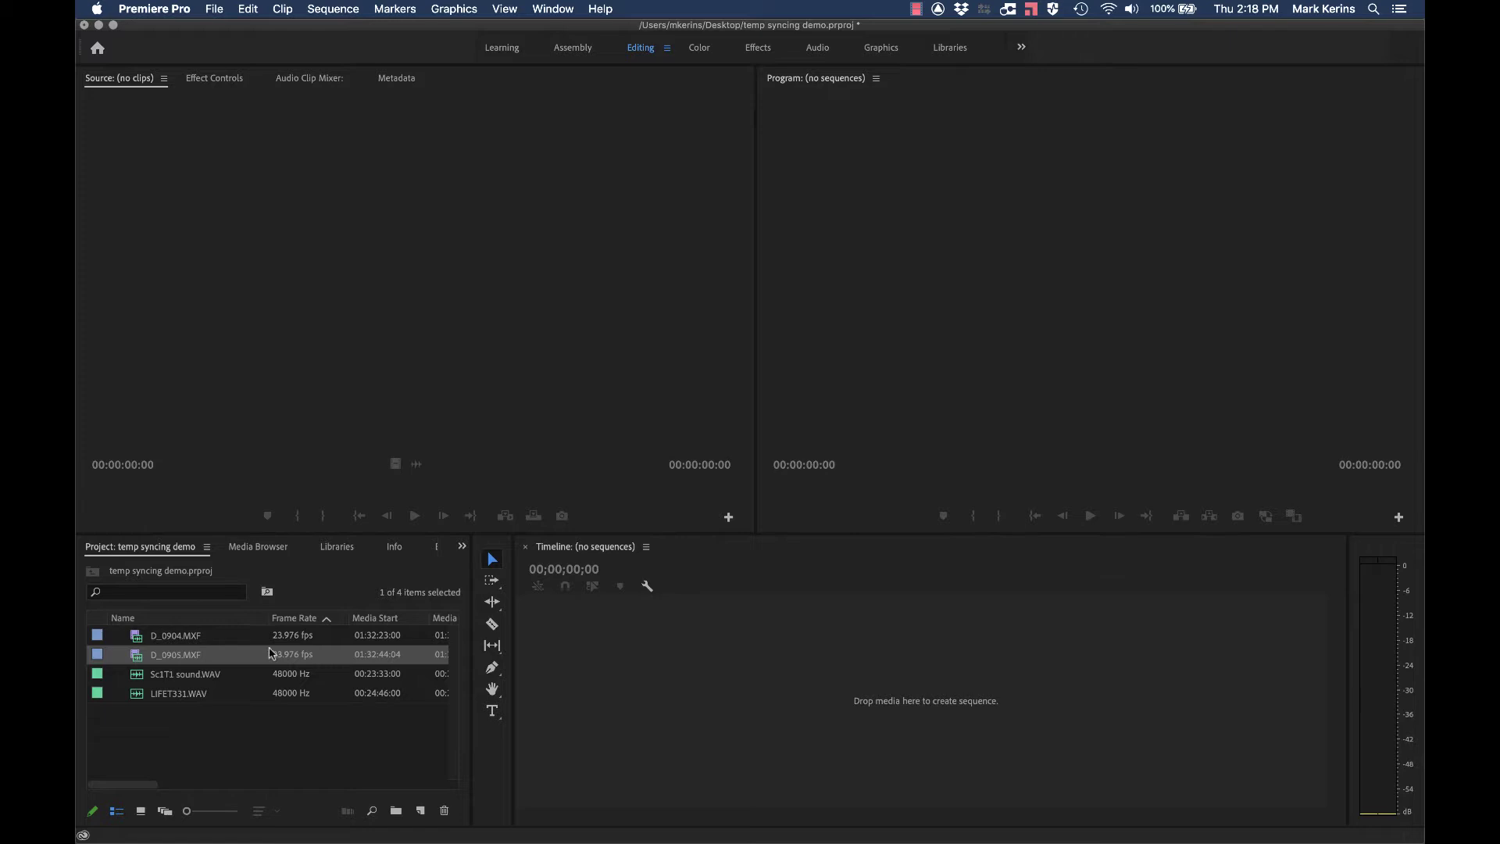
# Select the slow-motion clips D_0904.MXF and D_0905.MXF together in the Project panel.
pyautogui.moveTo(292, 661)
pyautogui.moveTo(143, 639)
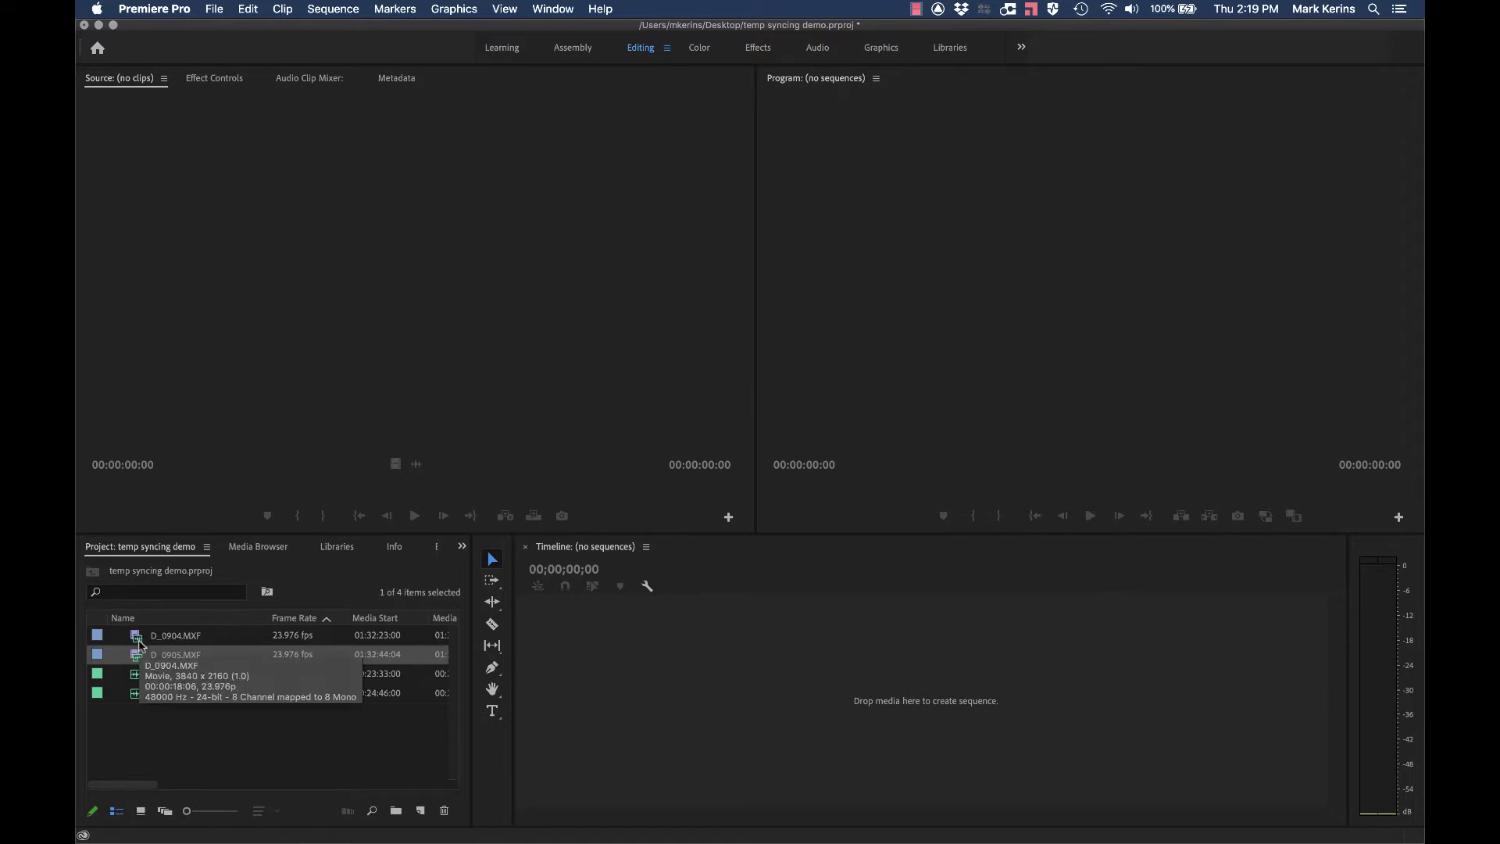
pyautogui.click(139, 637)
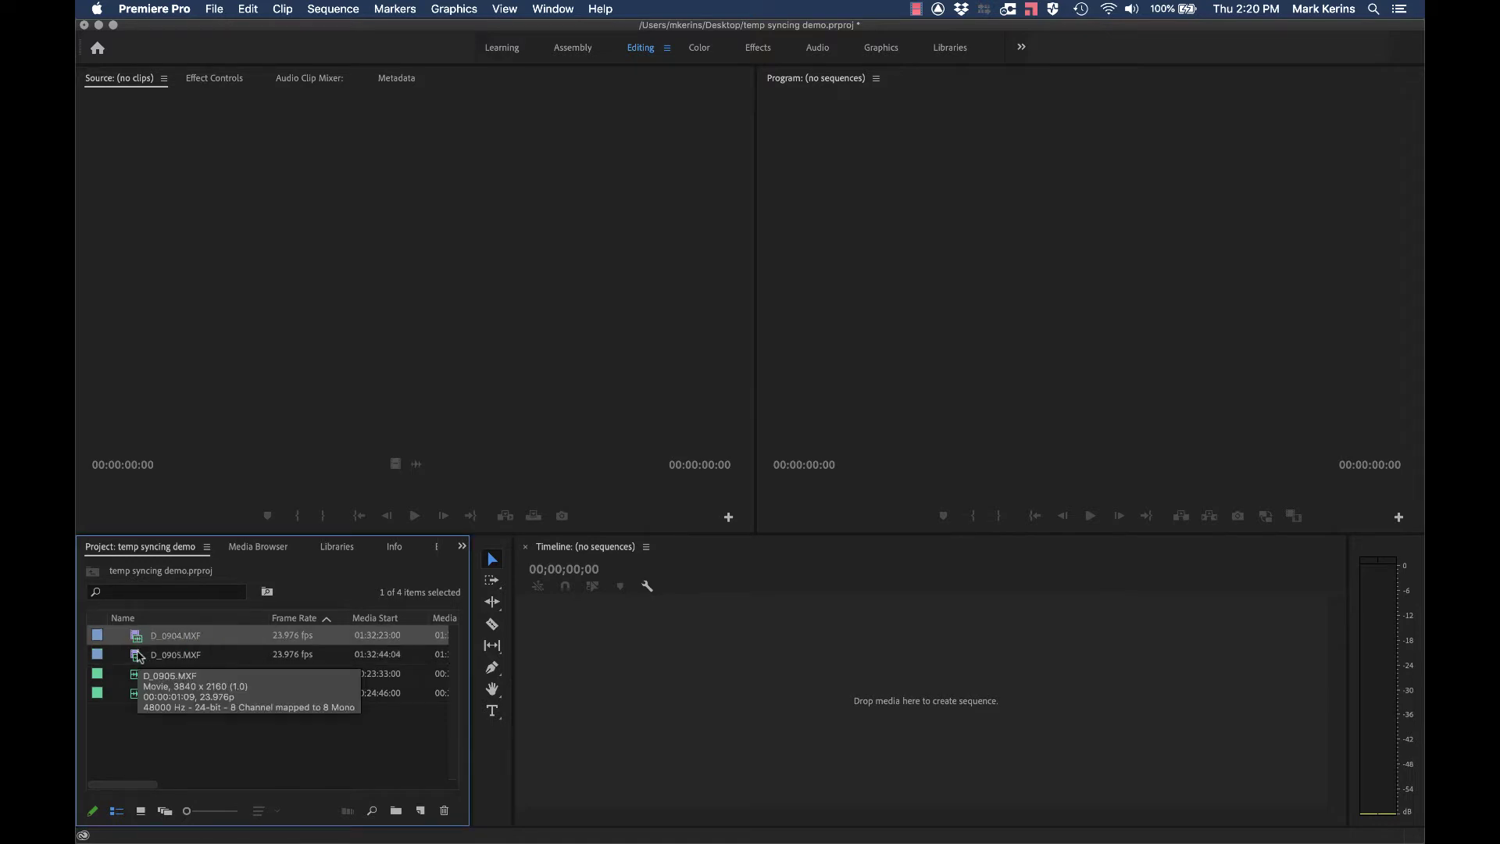
pyautogui.keyDown('shift'); pyautogui.click(139, 656); pyautogui.keyUp('shift')
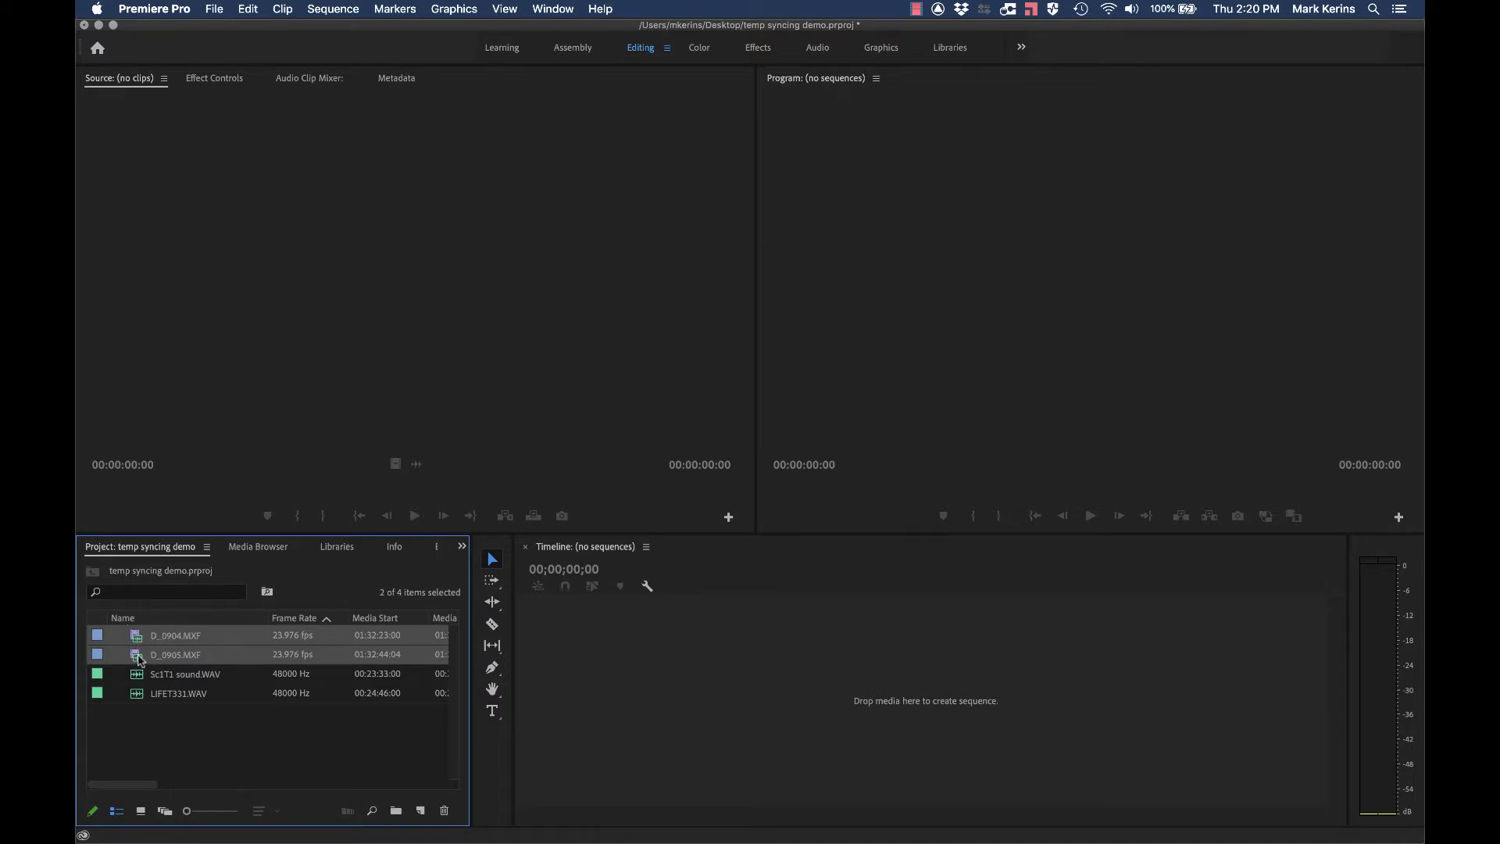
pyautogui.moveTo(139, 646)
# Enter a speed of 250% for both MXF clips in Speed/Duration.
pyautogui.rightClick(139, 645)
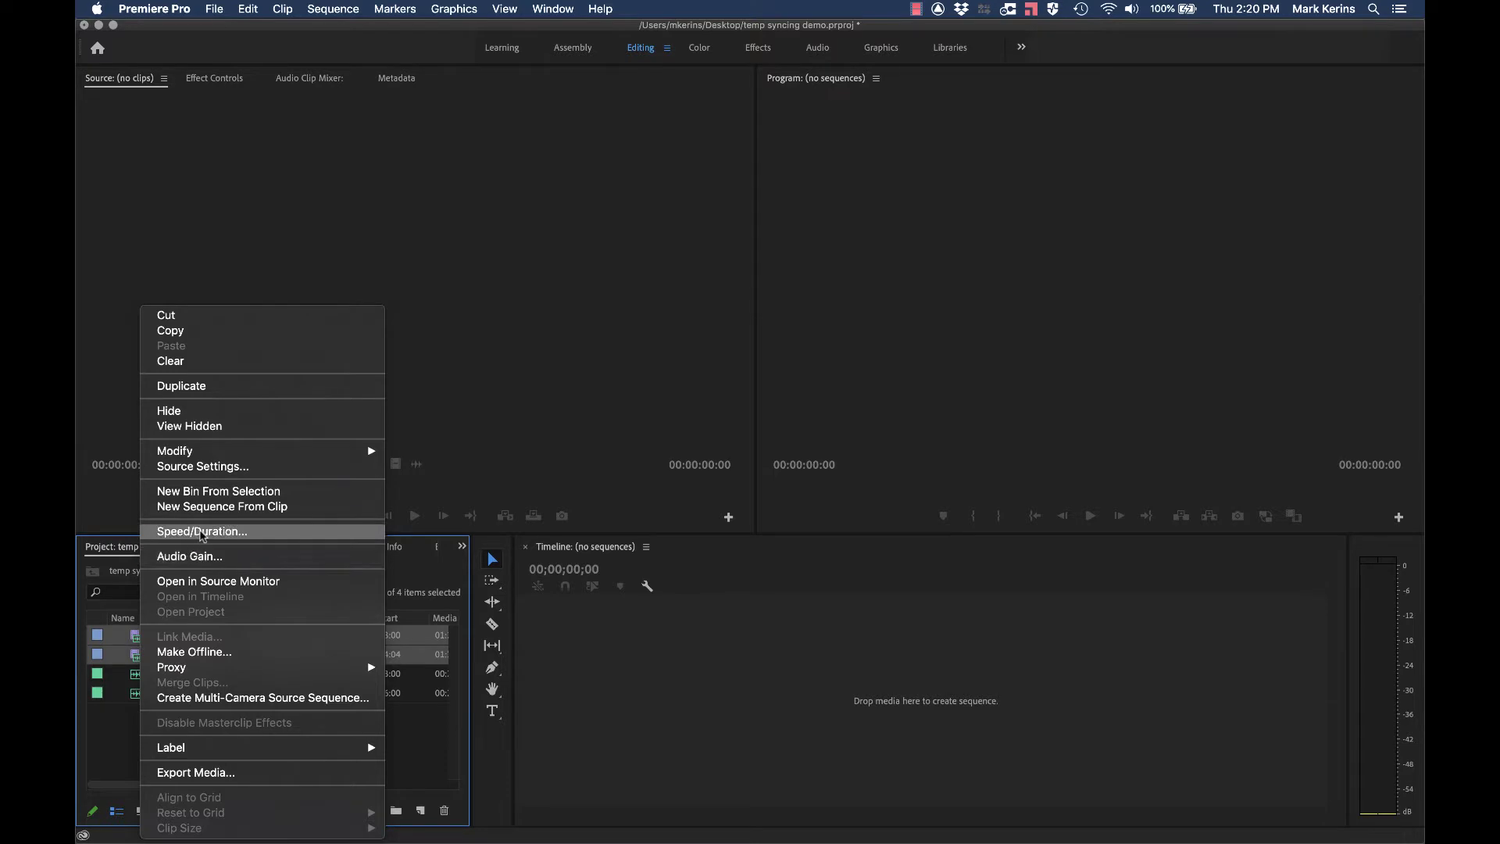
pyautogui.click(202, 531)
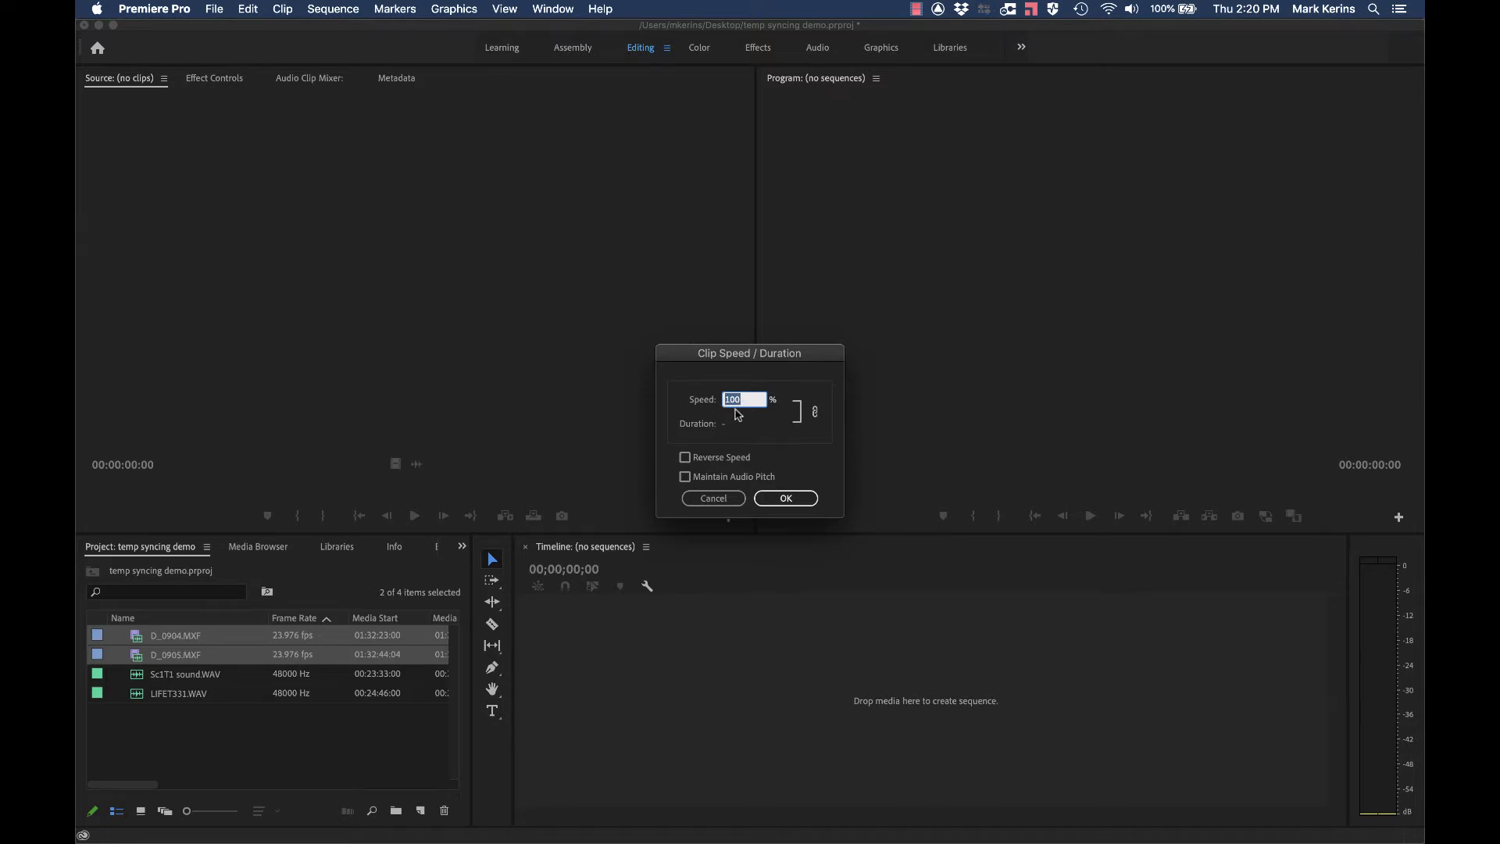
pyautogui.write('250')
# Apply the 250% speed, then scrub D_0904.MXF in the Source monitor to the clapper frame.
pyautogui.click(789, 498)
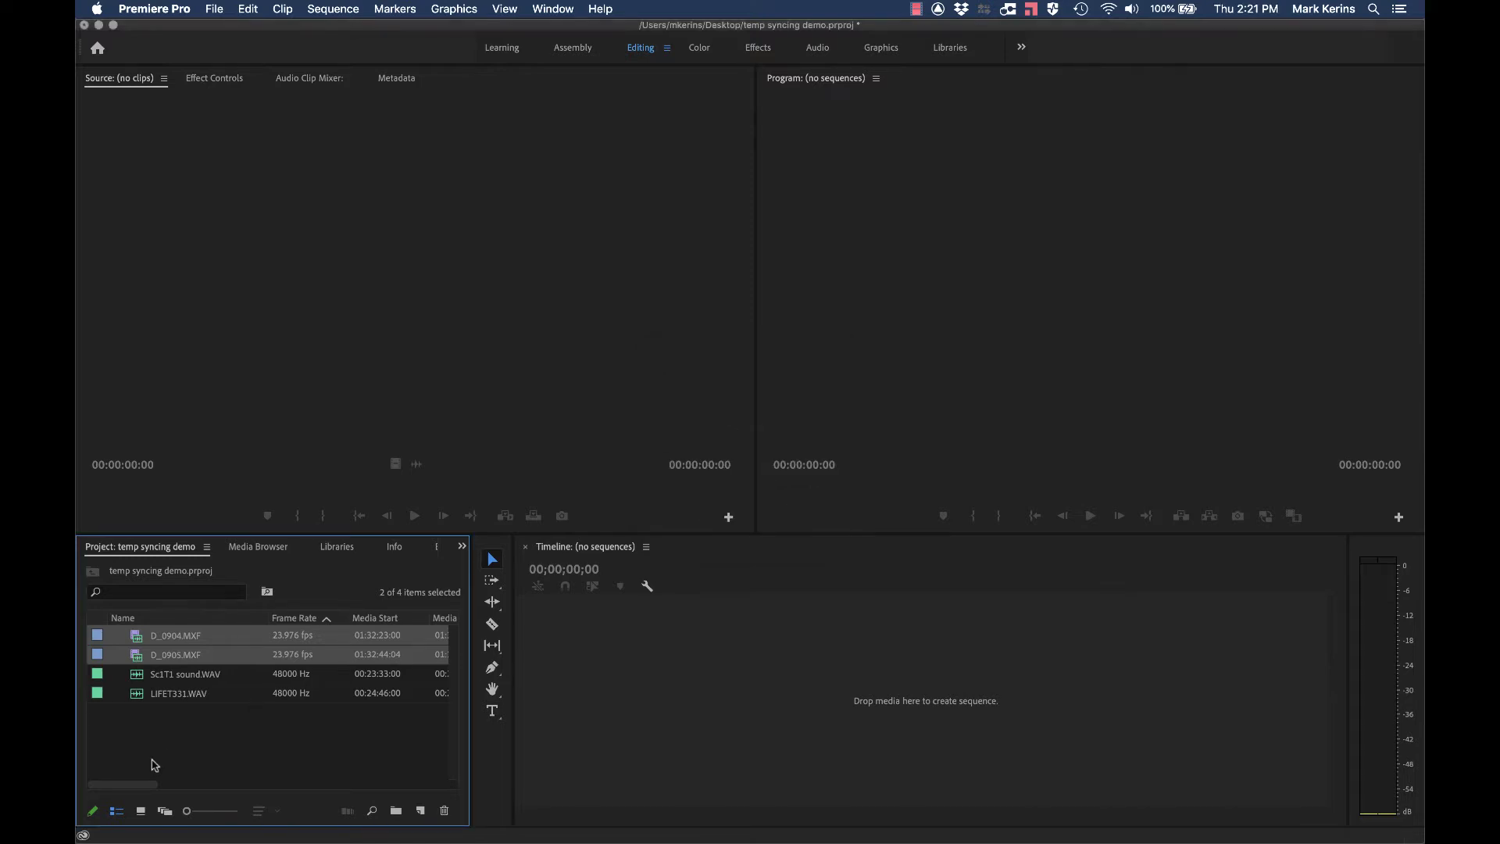
pyautogui.click(175, 713)
pyautogui.doubleClick(135, 642)
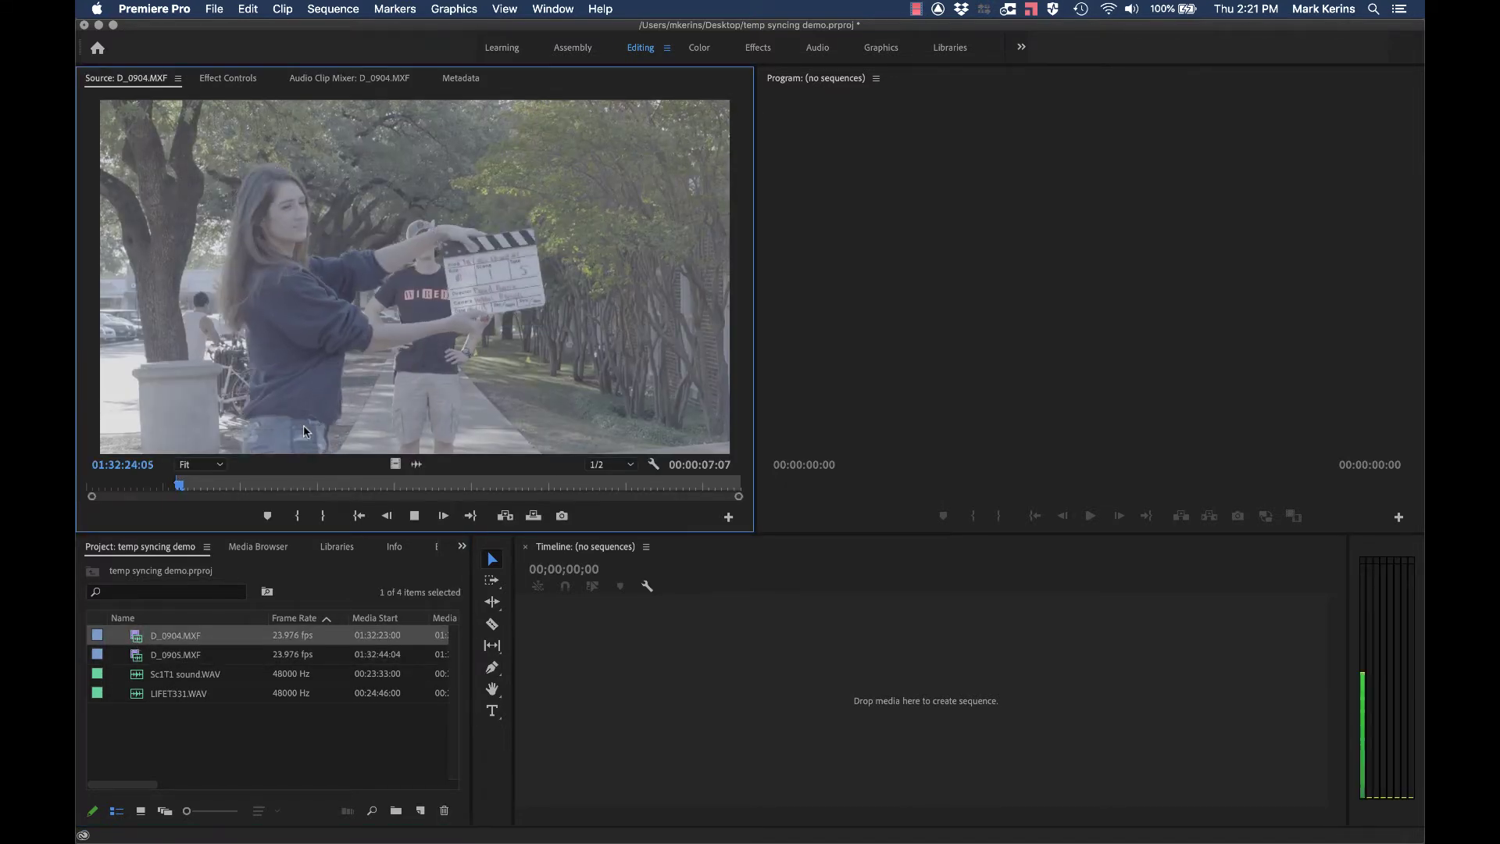
pyautogui.press('space')
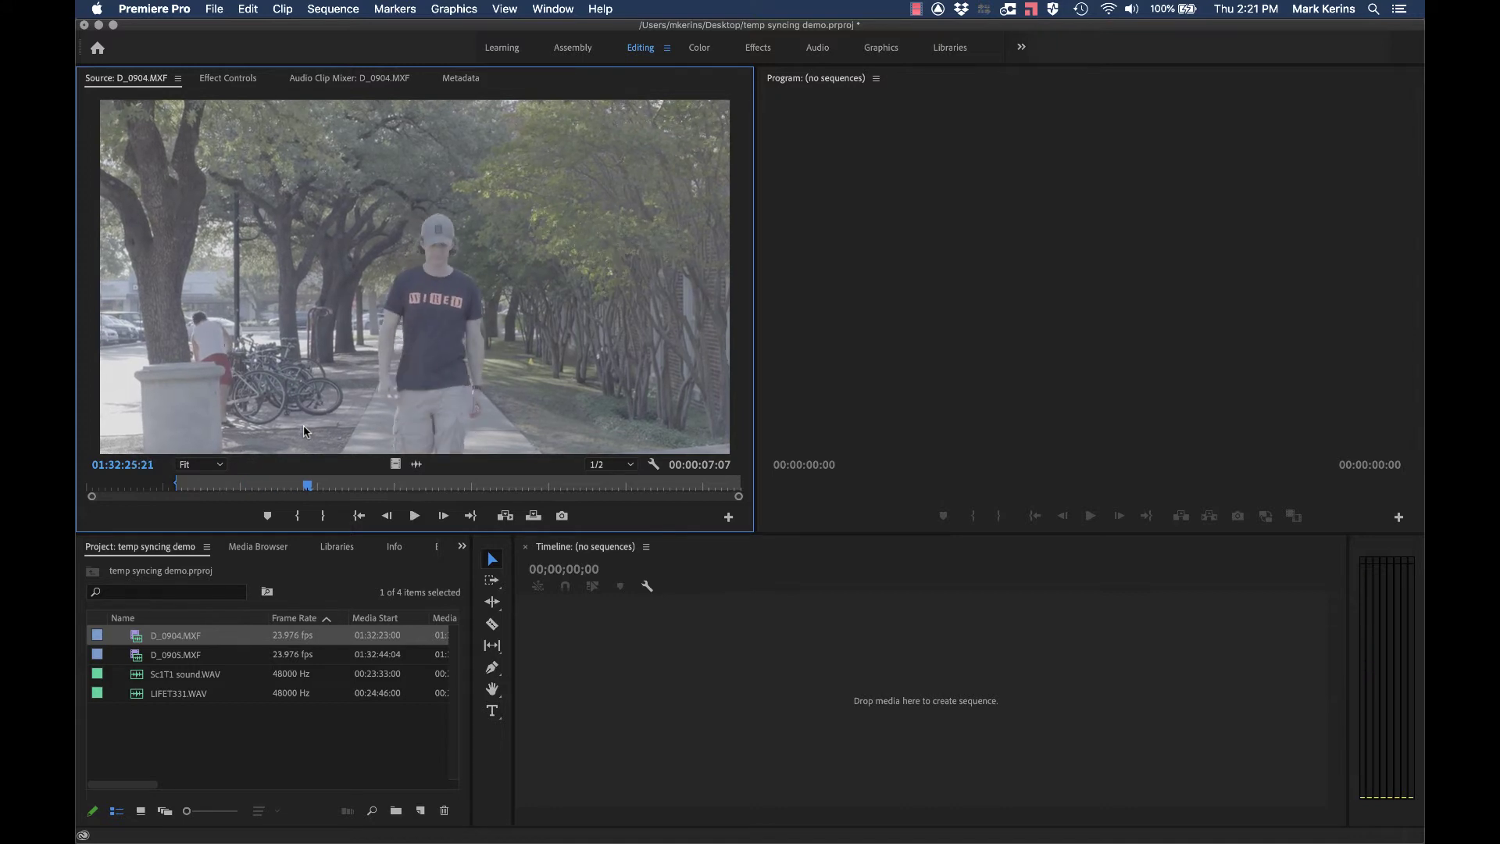
pyautogui.click(193, 484)
pyautogui.moveTo(196, 484); pyautogui.dragTo(155, 485)
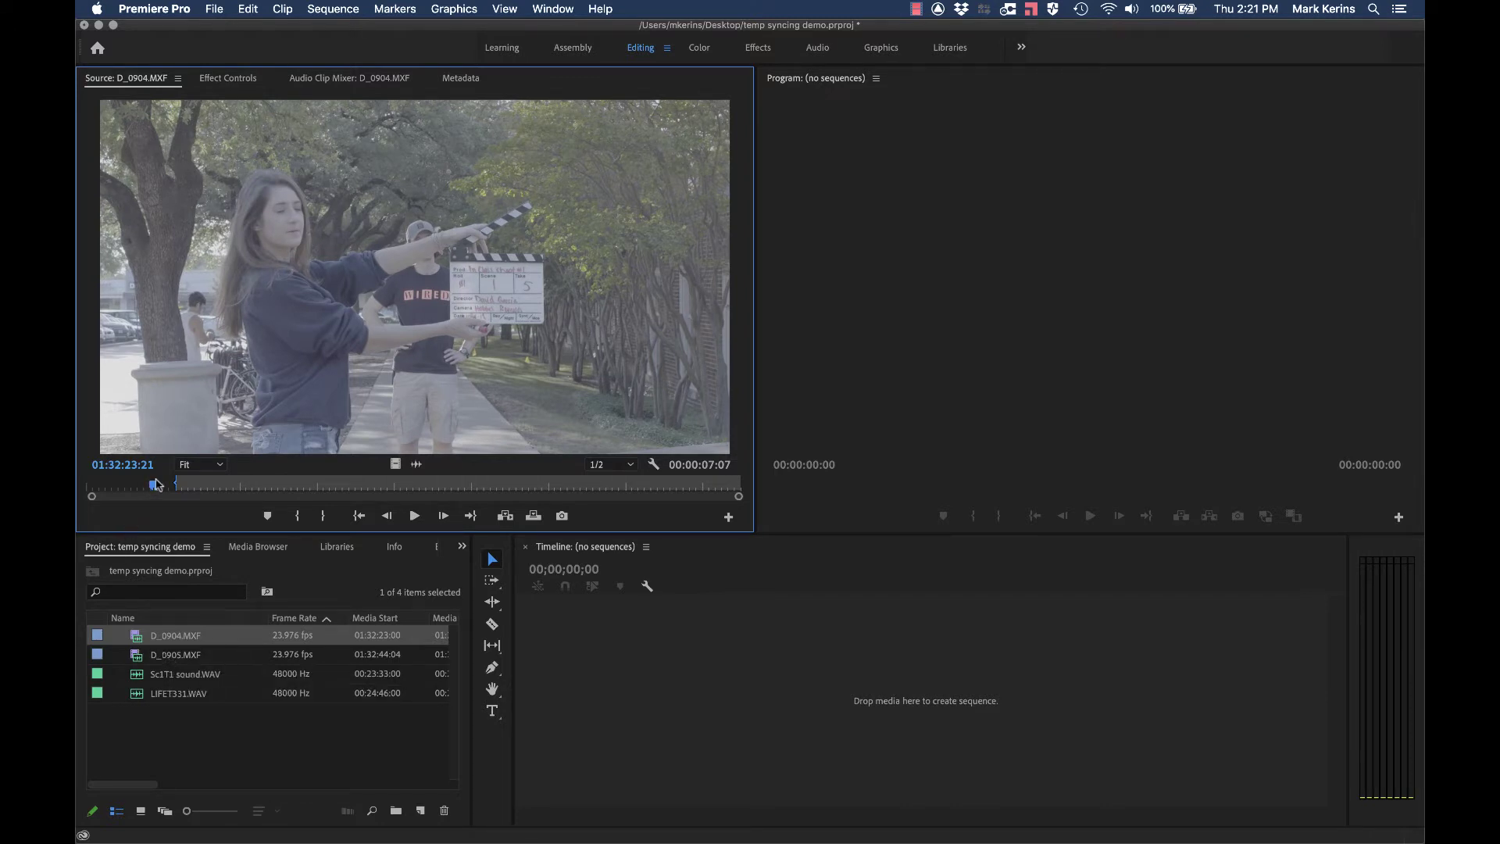
pyautogui.moveTo(157, 484); pyautogui.dragTo(188, 490)
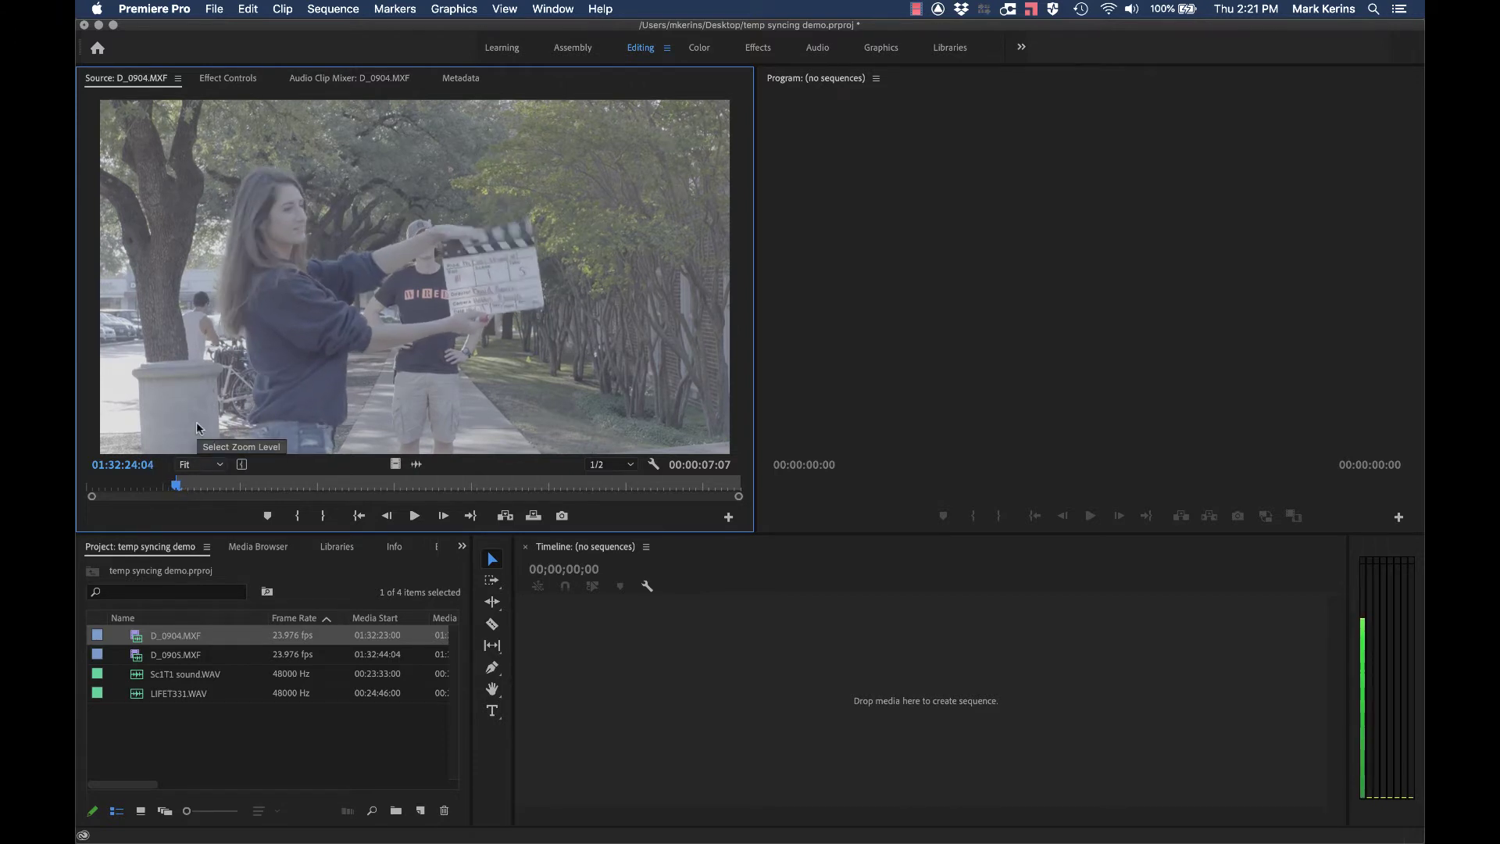
# Set Sc1T1 sound.WAV's In point on the exact clap frame, 00:23:48:15, and select D_0904.MXF with it.
pyautogui.doubleClick(138, 674)
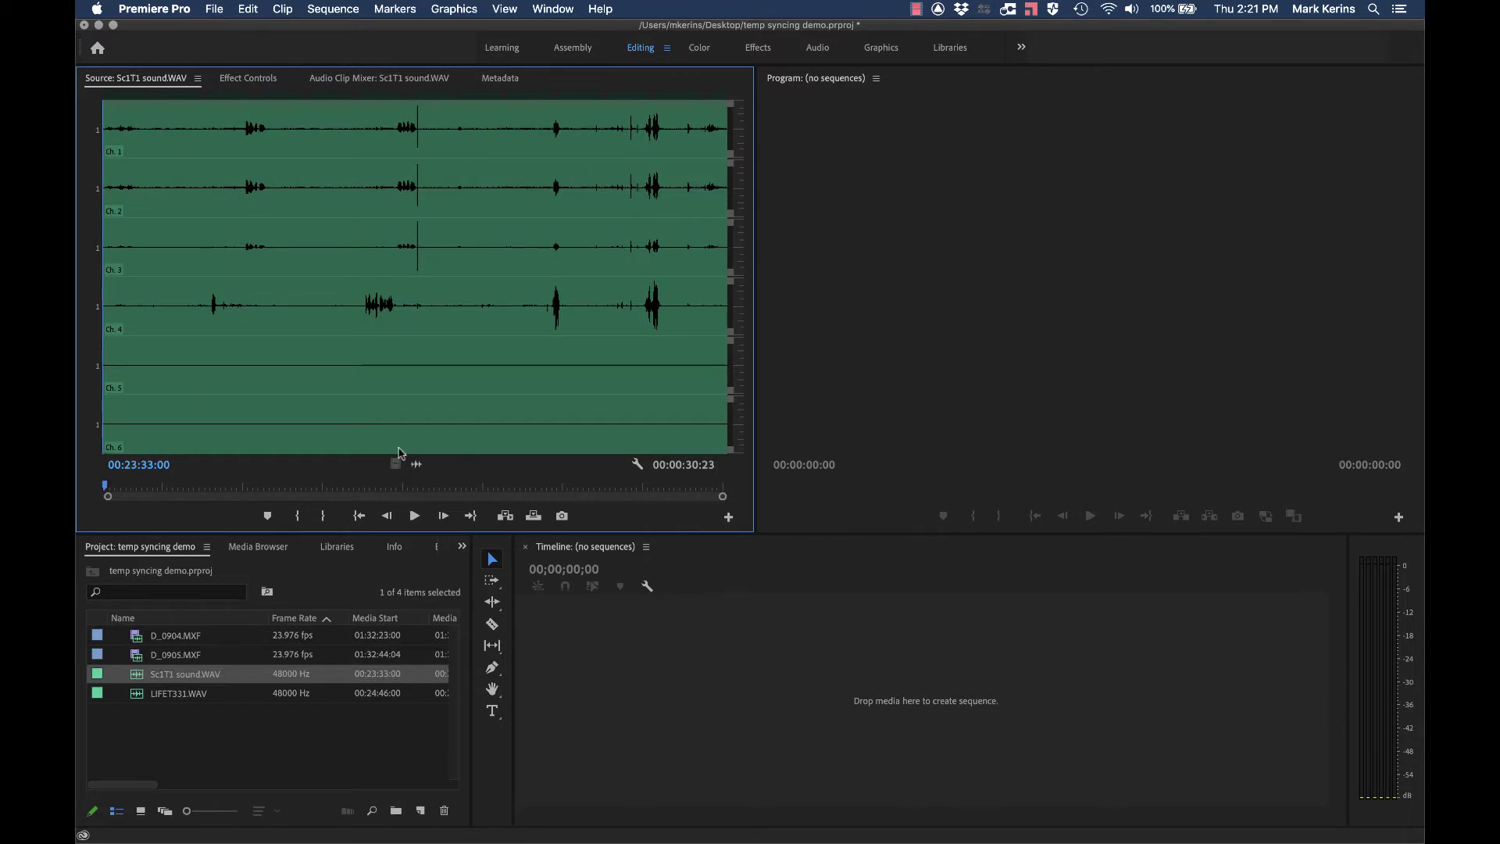
pyautogui.moveTo(413, 486); pyautogui.dragTo(414, 483)
pyautogui.press('i')
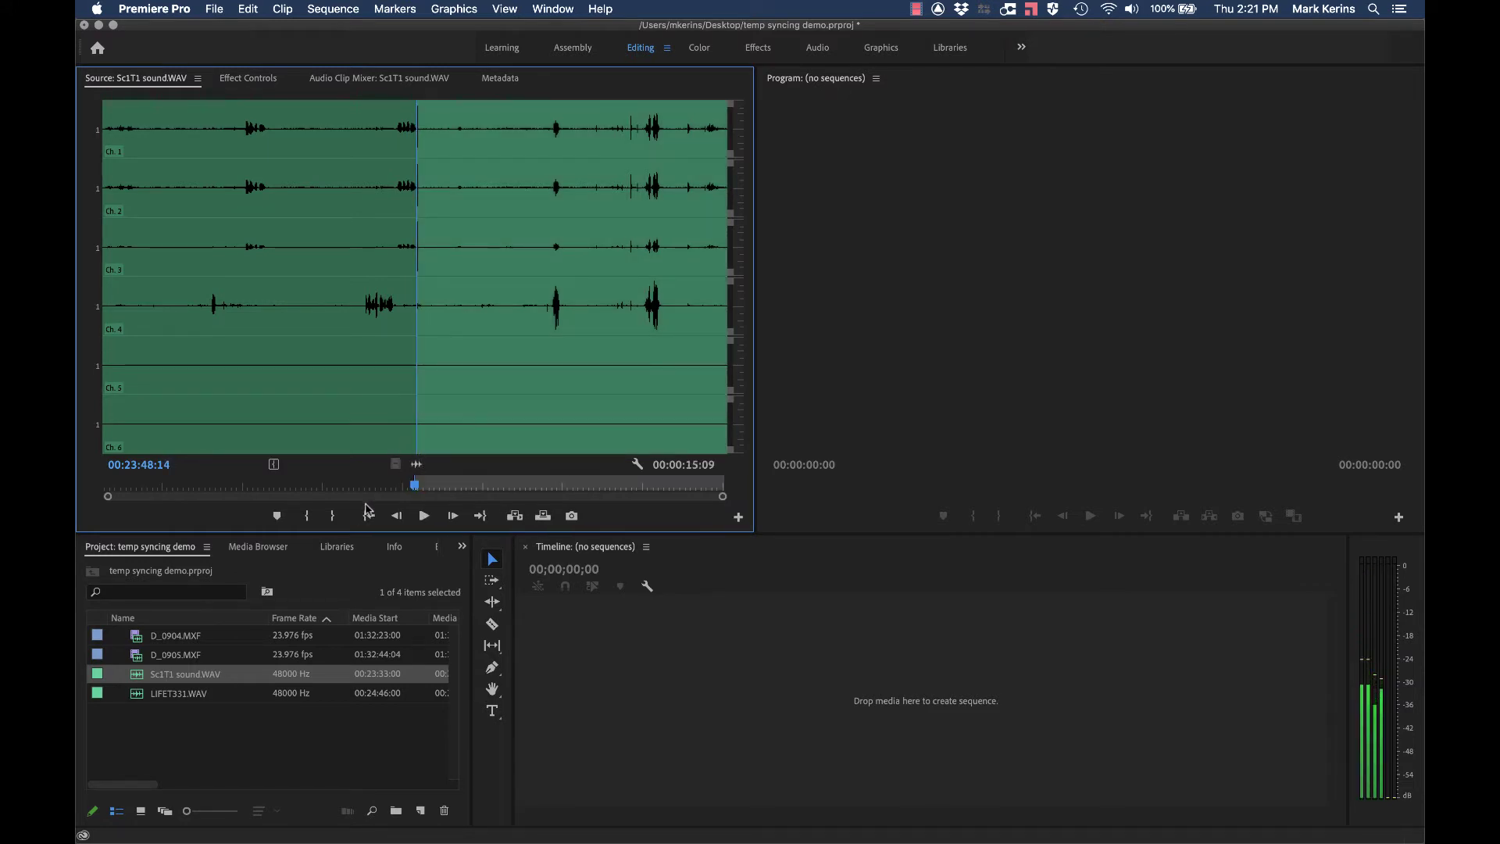
pyautogui.moveTo(105, 497); pyautogui.dragTo(407, 496)
pyautogui.press('Right')
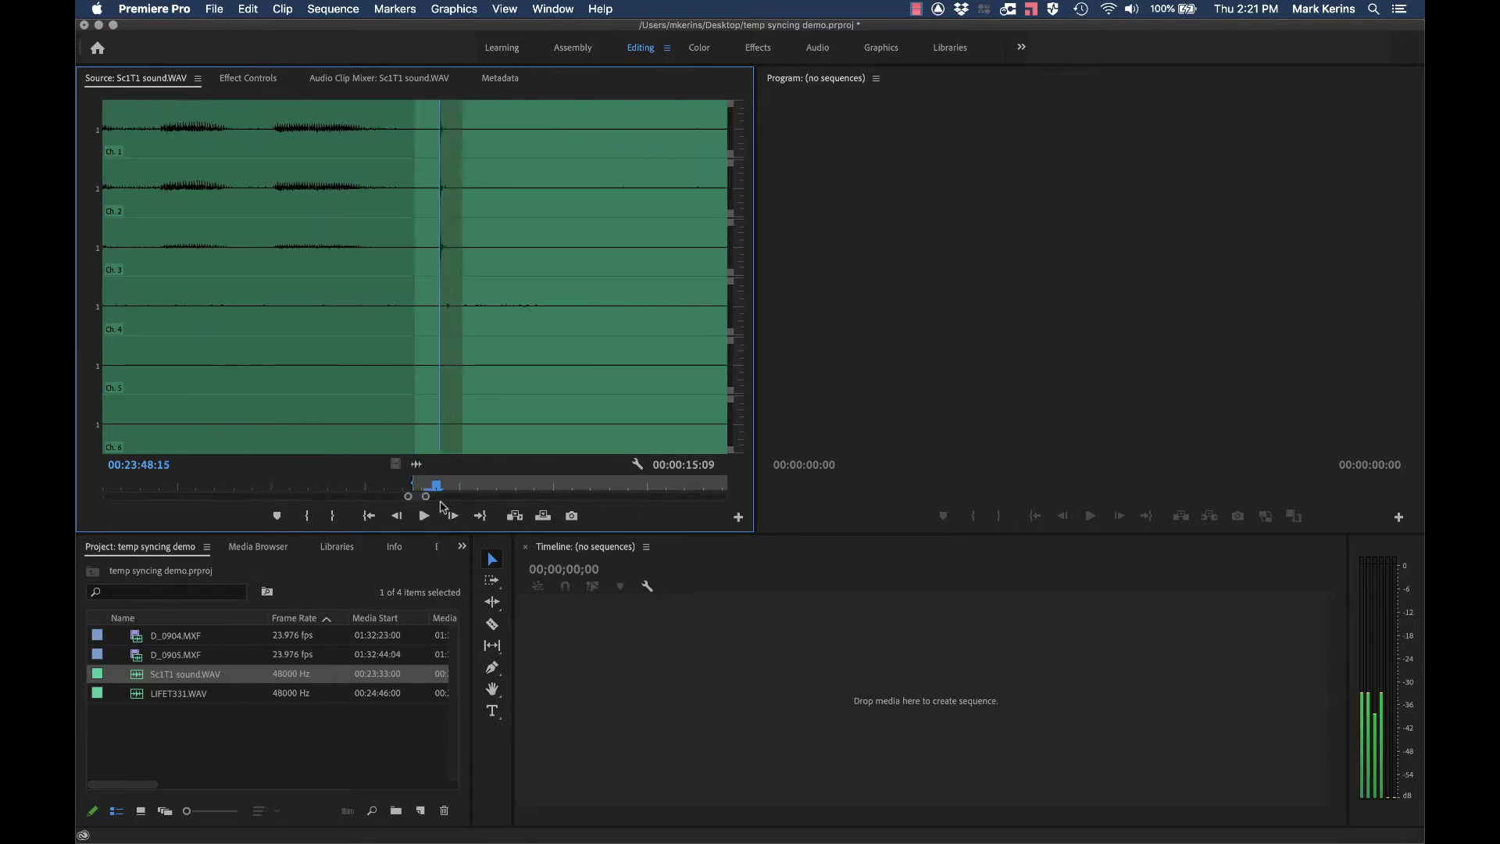
pyautogui.press('i')
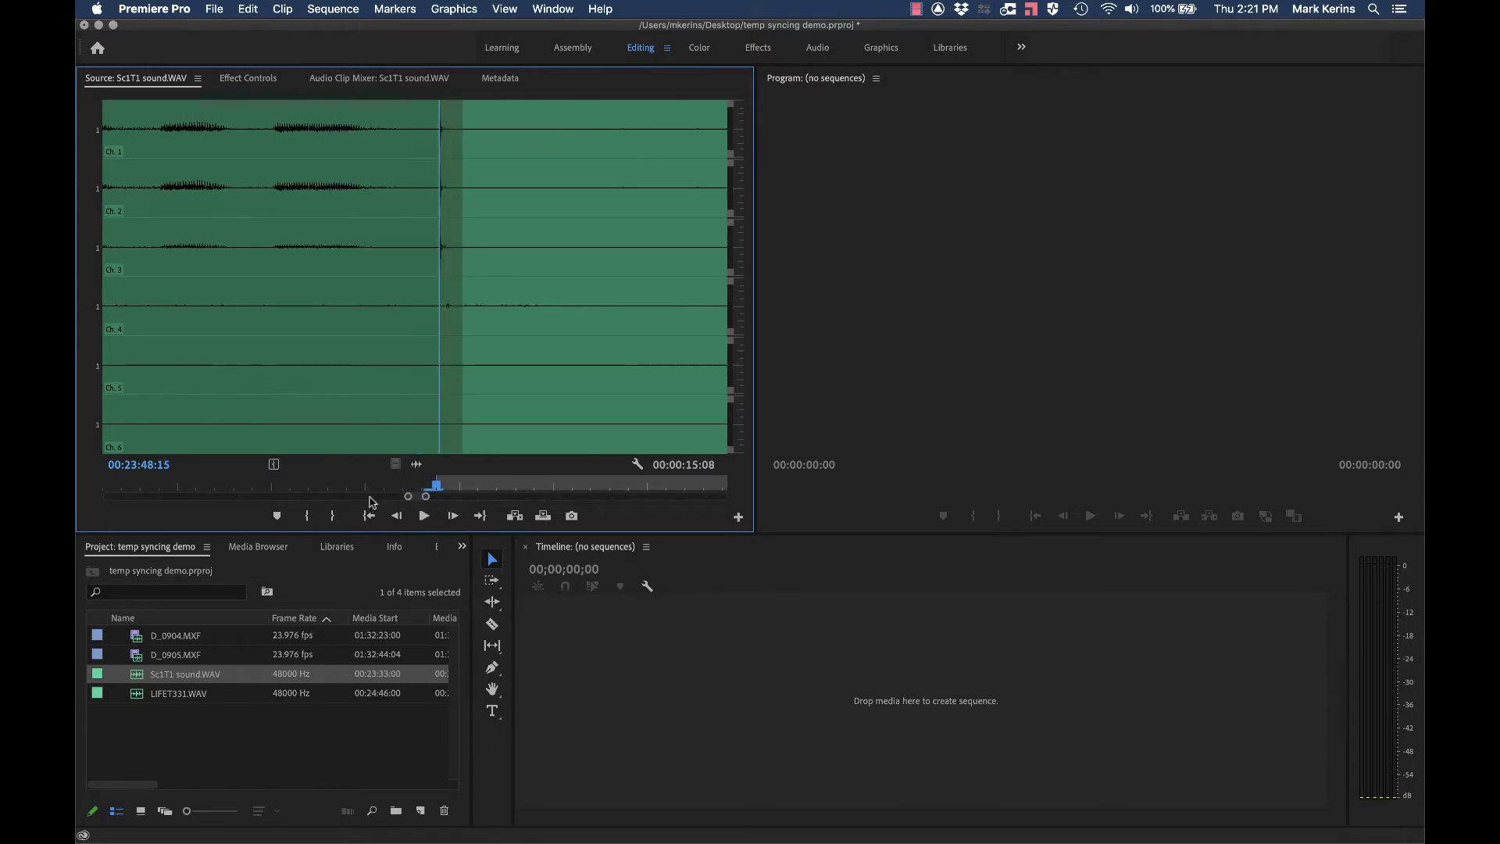
pyautogui.doubleClick(410, 496)
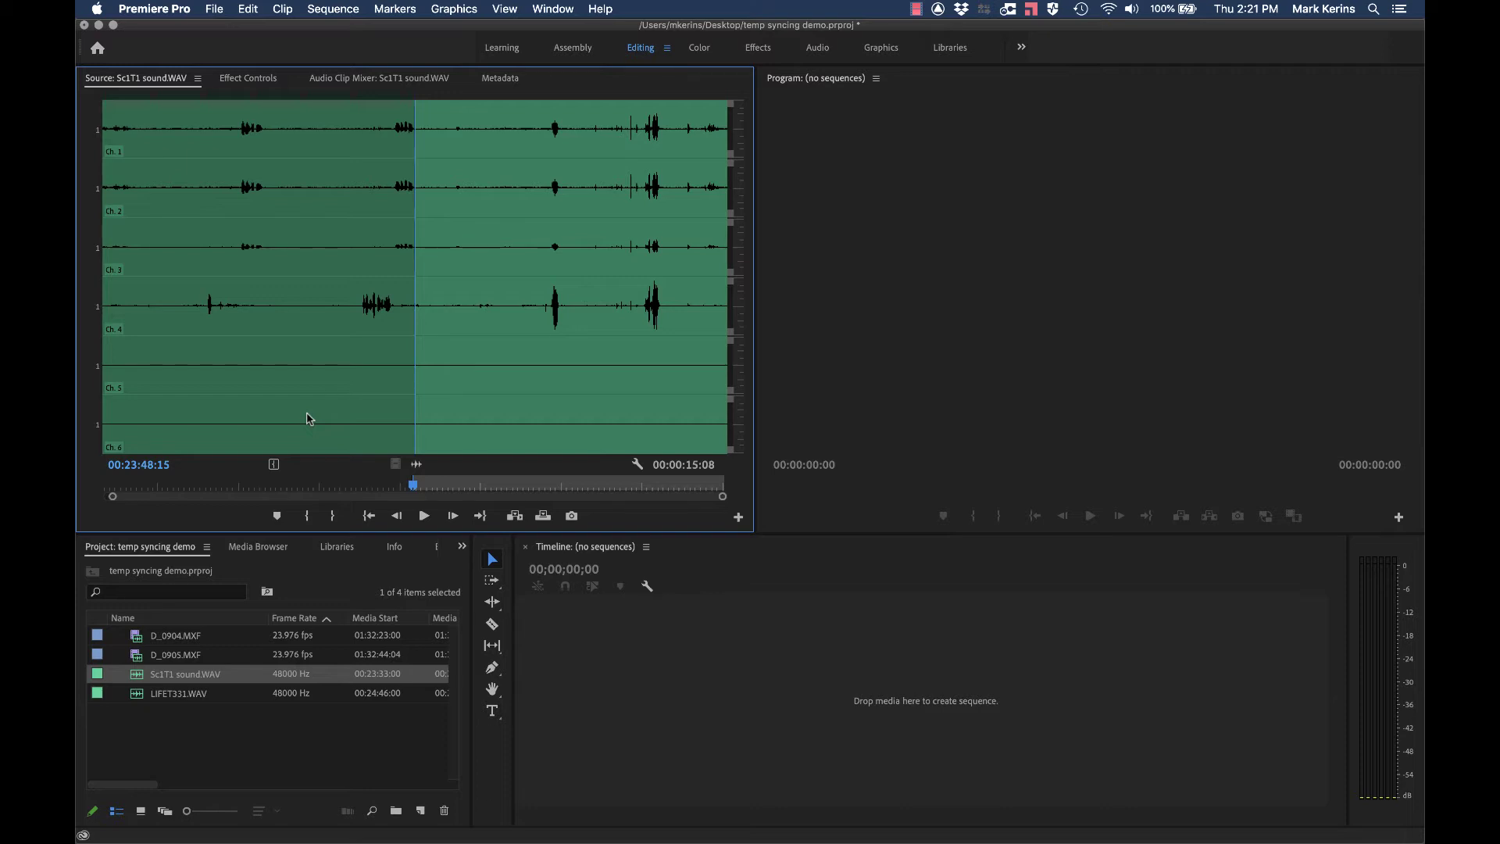
pyautogui.click(136, 680)
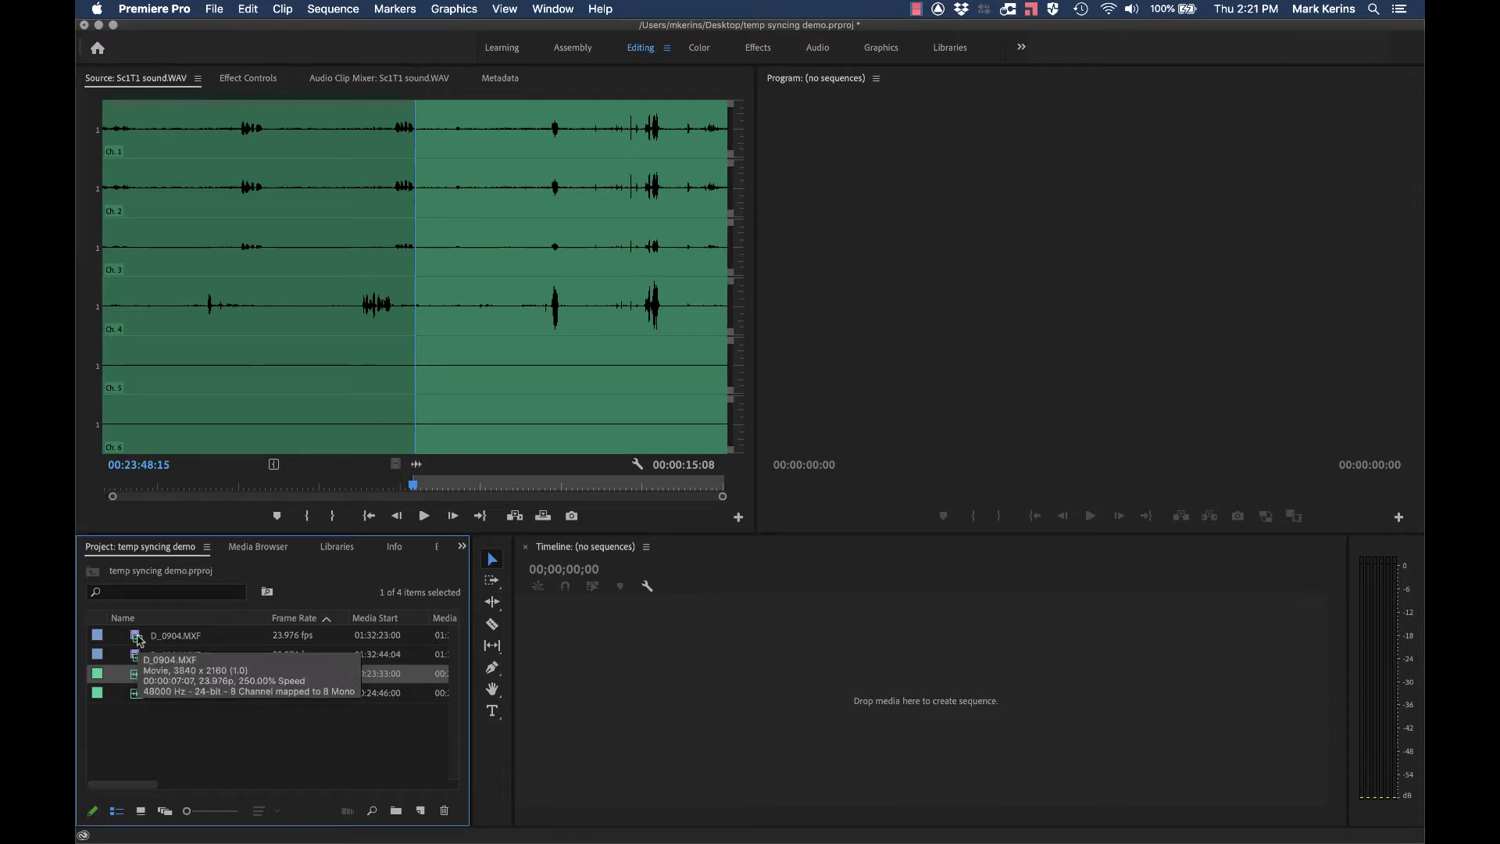
pyautogui.keyDown('super'); pyautogui.click(138, 639); pyautogui.keyUp('super')
# Merge the video and audio at their In points into 'D_0904.MXF - Merged sped up'.
pyautogui.rightClick(138, 639)
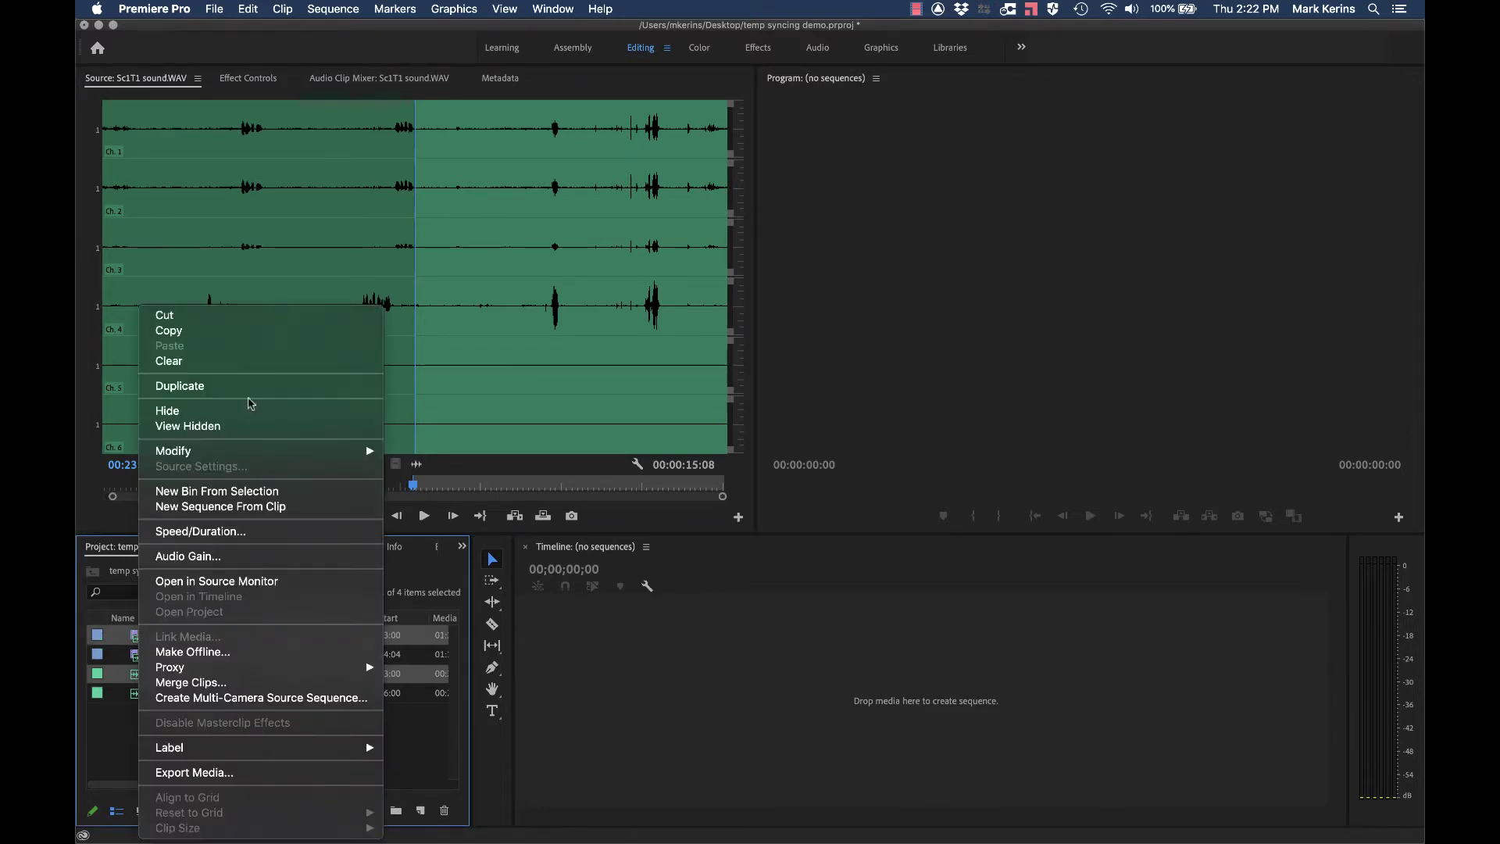
pyautogui.click(224, 683)
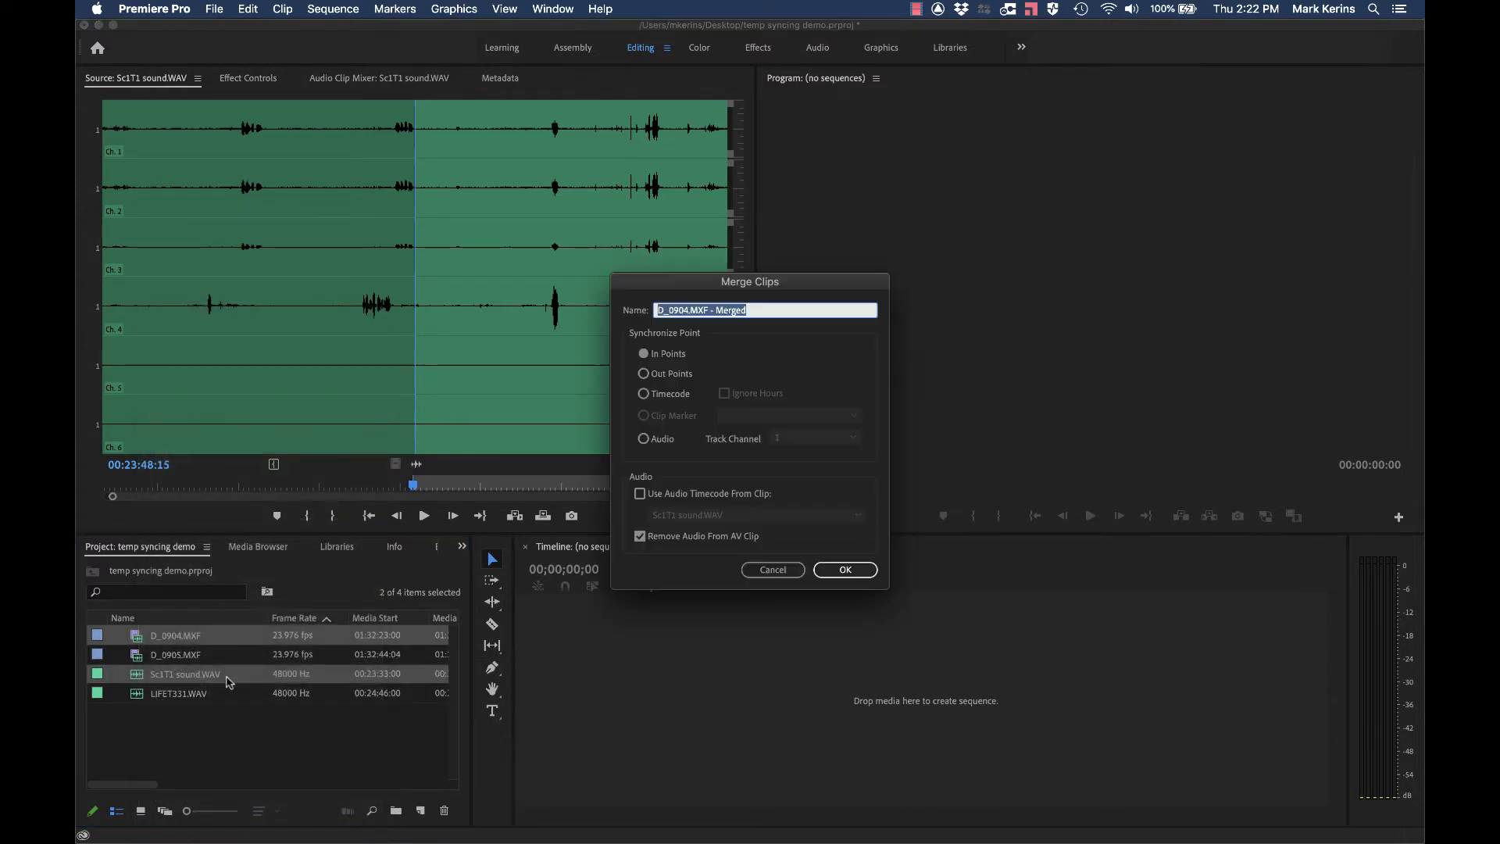
pyautogui.press('Right')
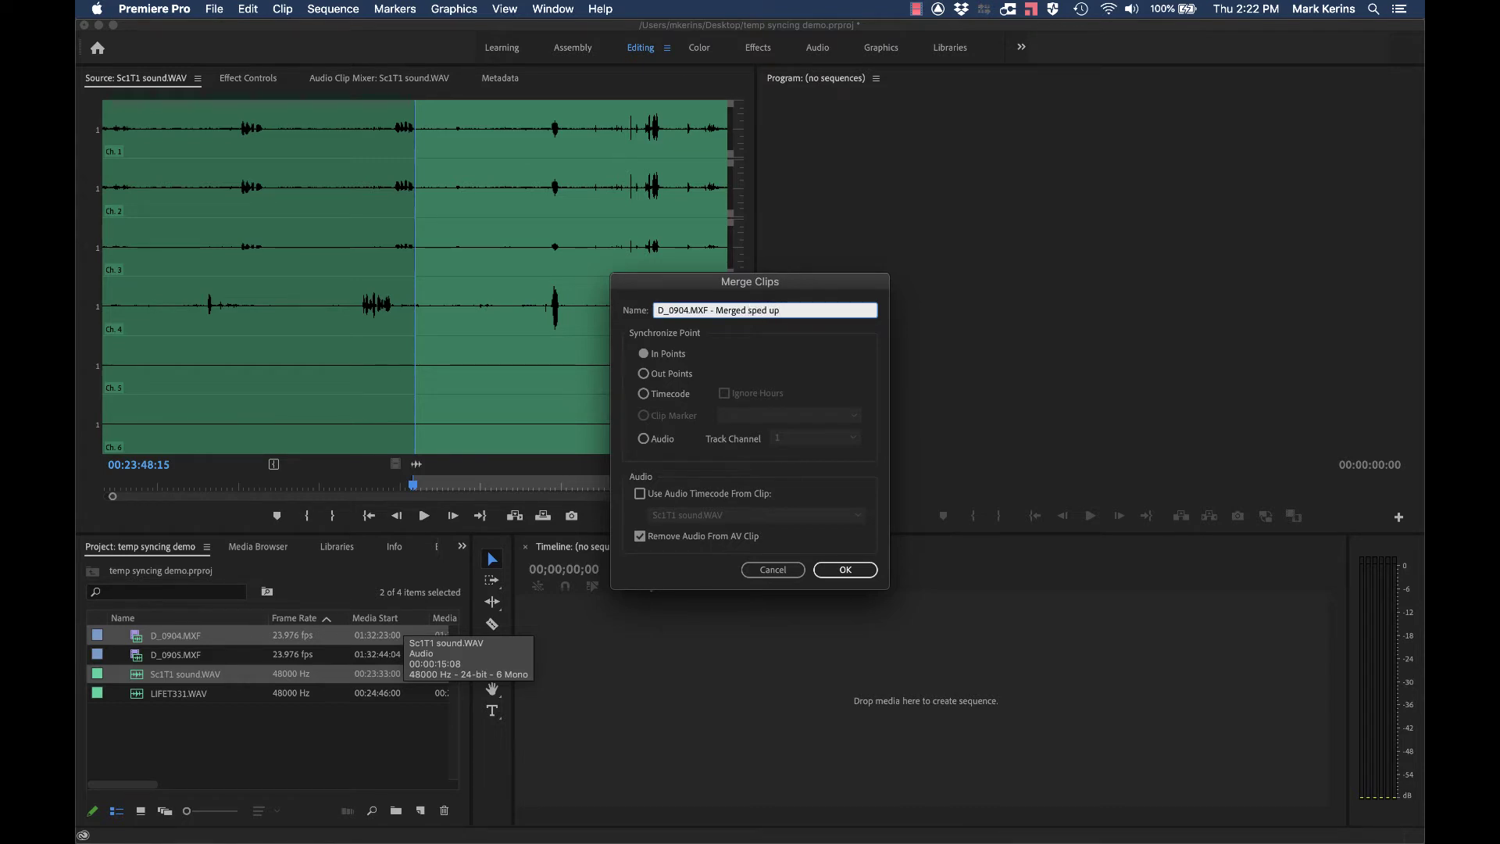
pyautogui.press('Return')
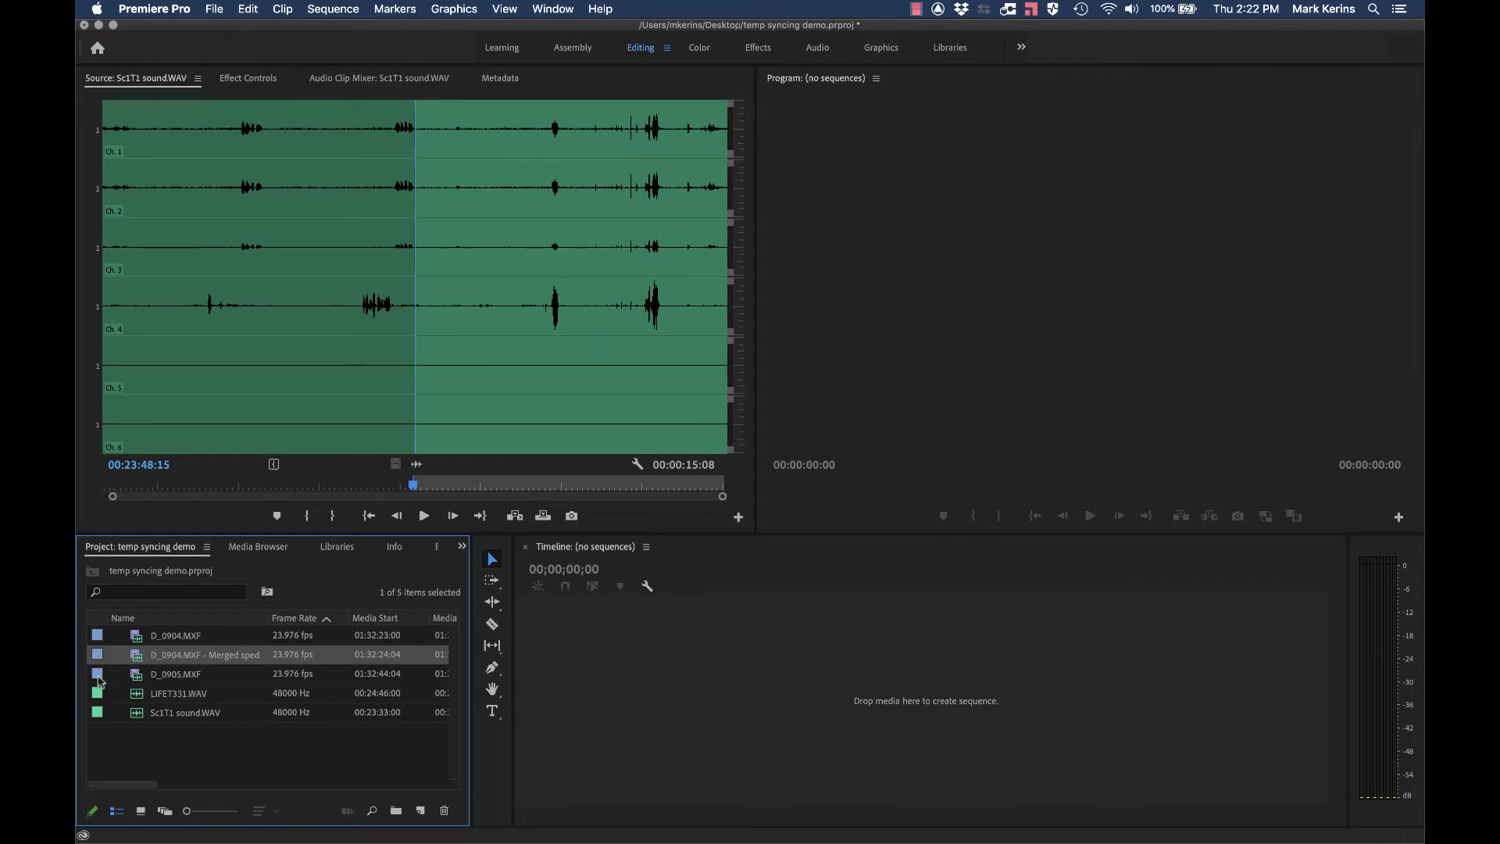
# Play the 00:00:15:08 merged clip in the Source monitor to check picture-sound sync.
pyautogui.doubleClick(134, 660)
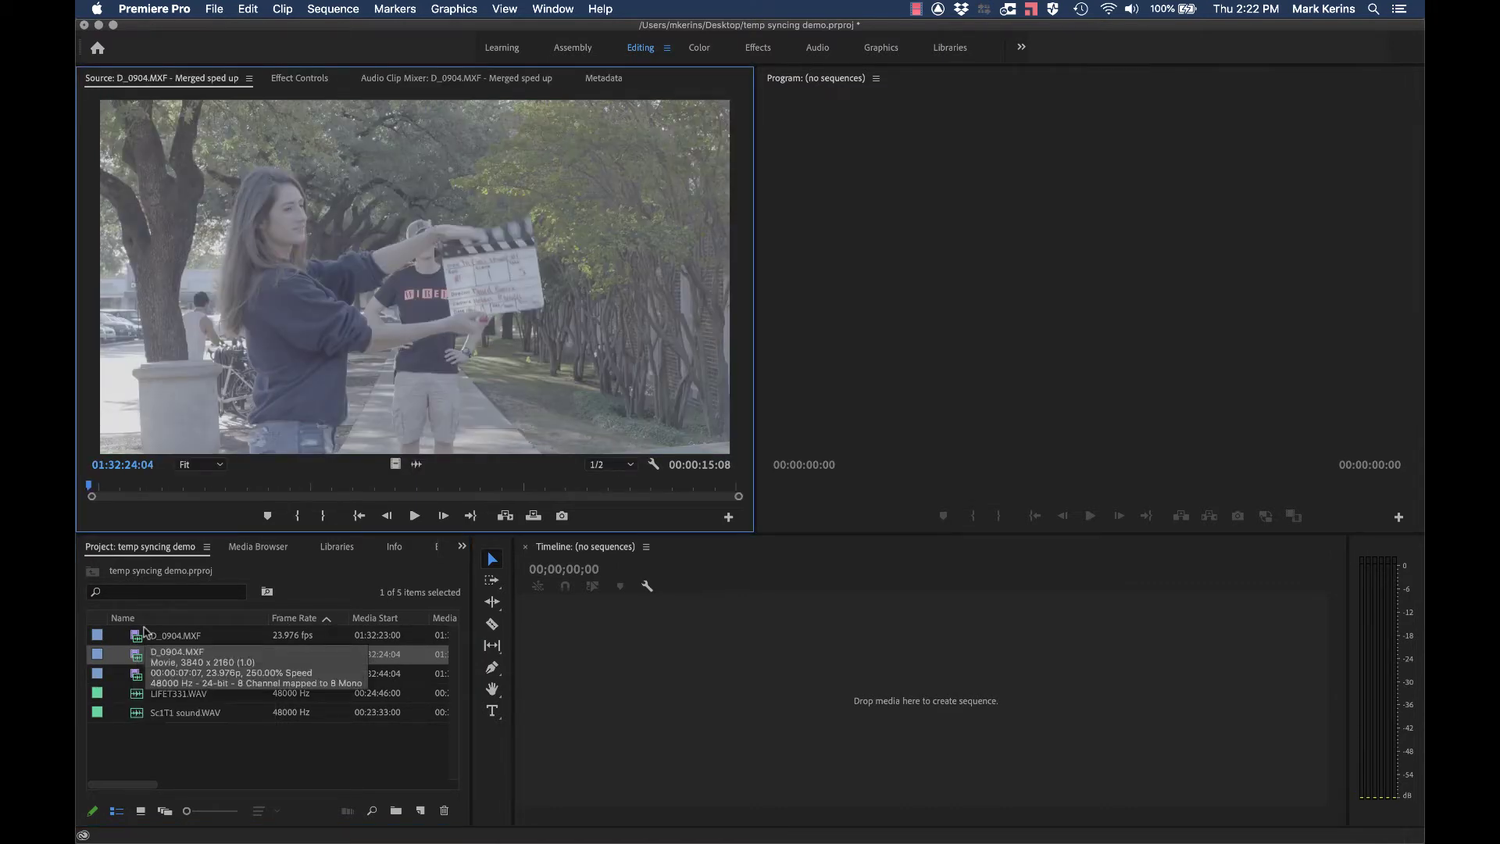
pyautogui.press('space')
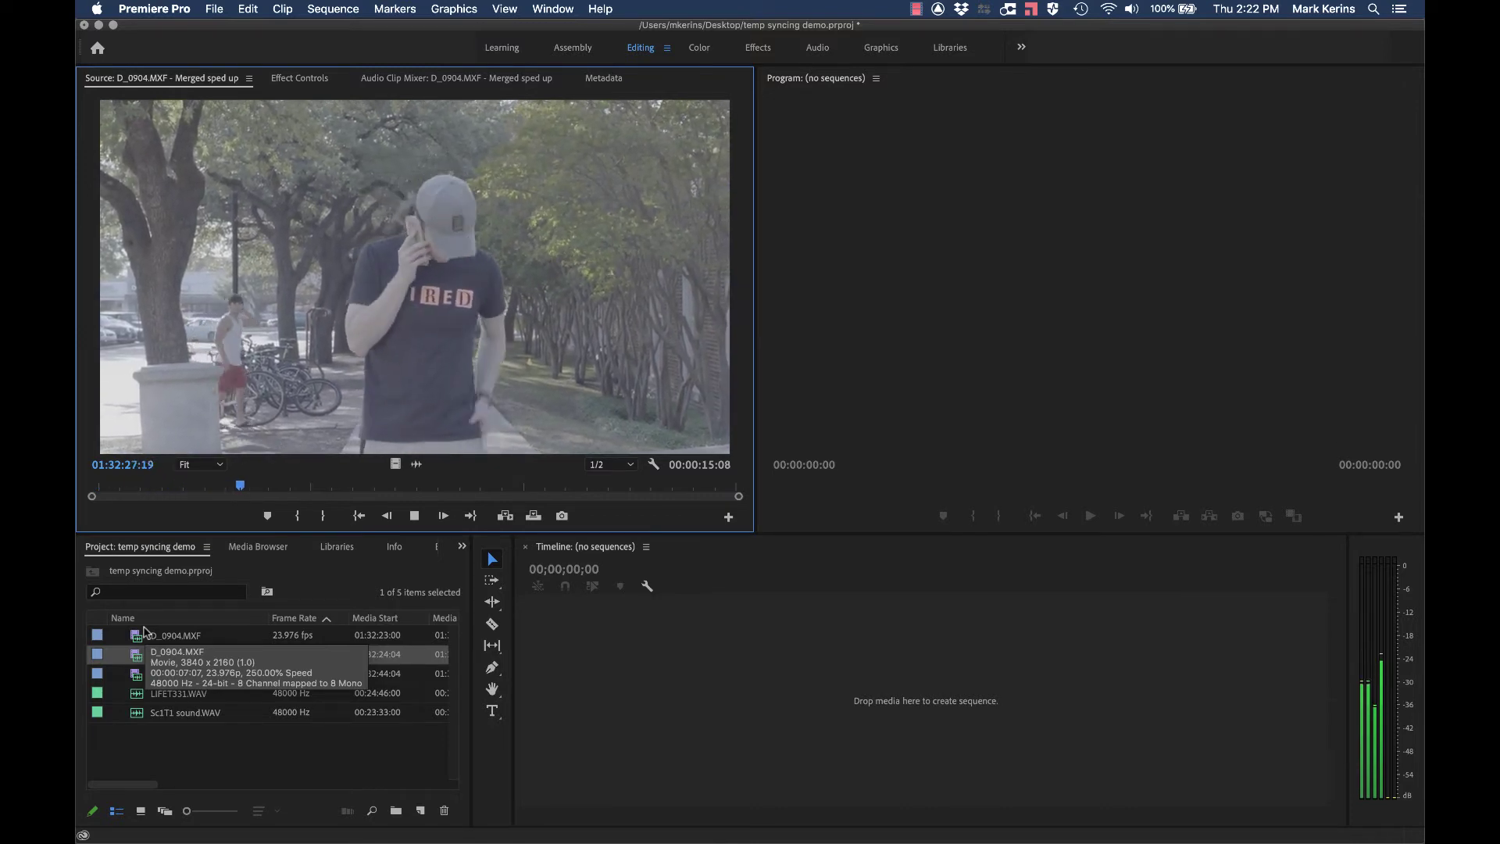
pyautogui.press('space')
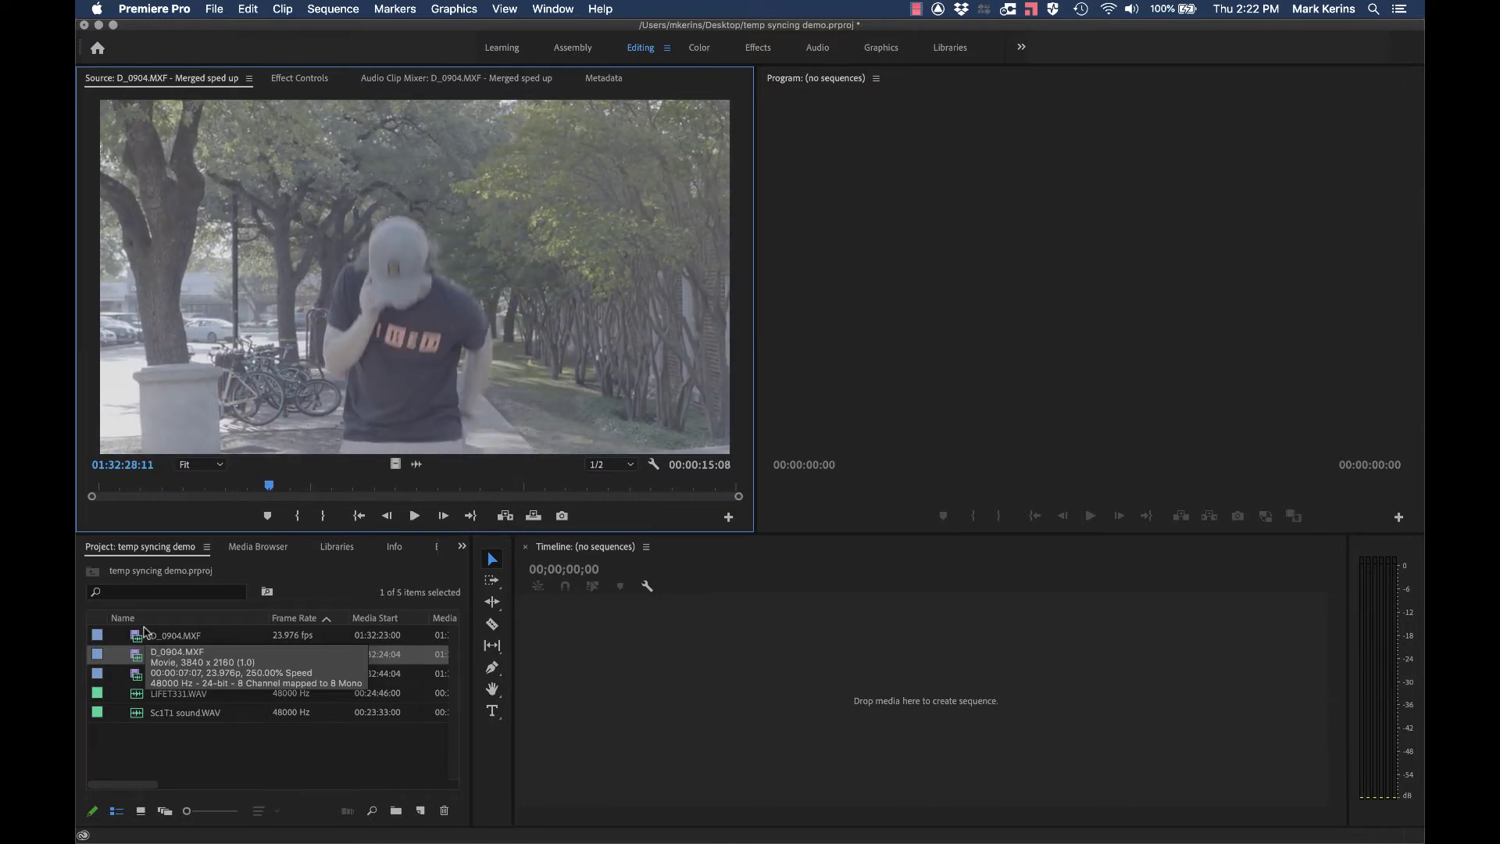
# Set D_0905.MXF's speed back to 100%.
pyautogui.click(139, 678)
pyautogui.rightClick(139, 678)
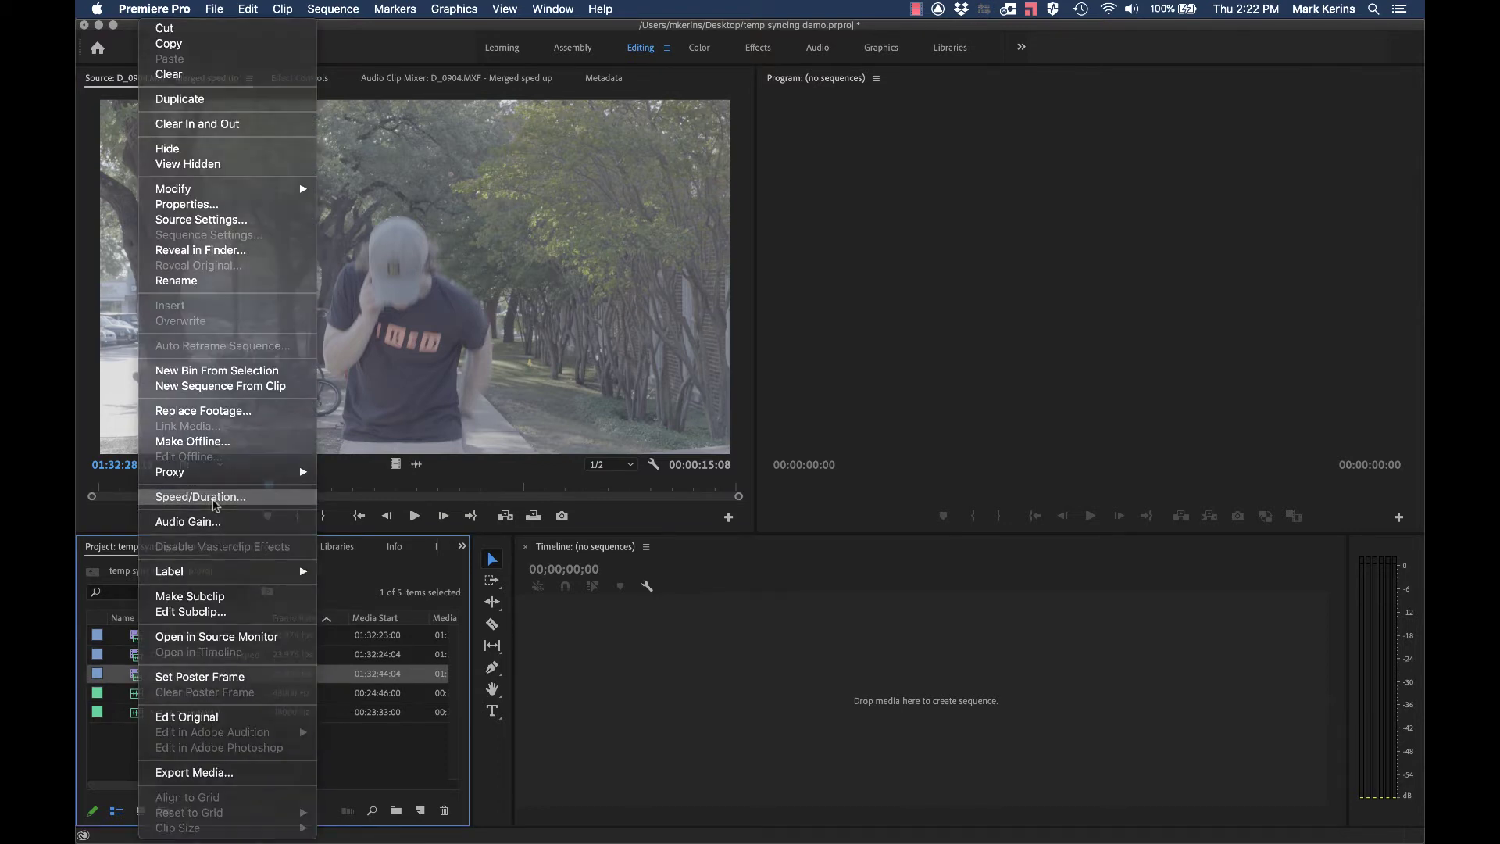
pyautogui.click(218, 498)
pyautogui.write('100')
pyautogui.press('Return')
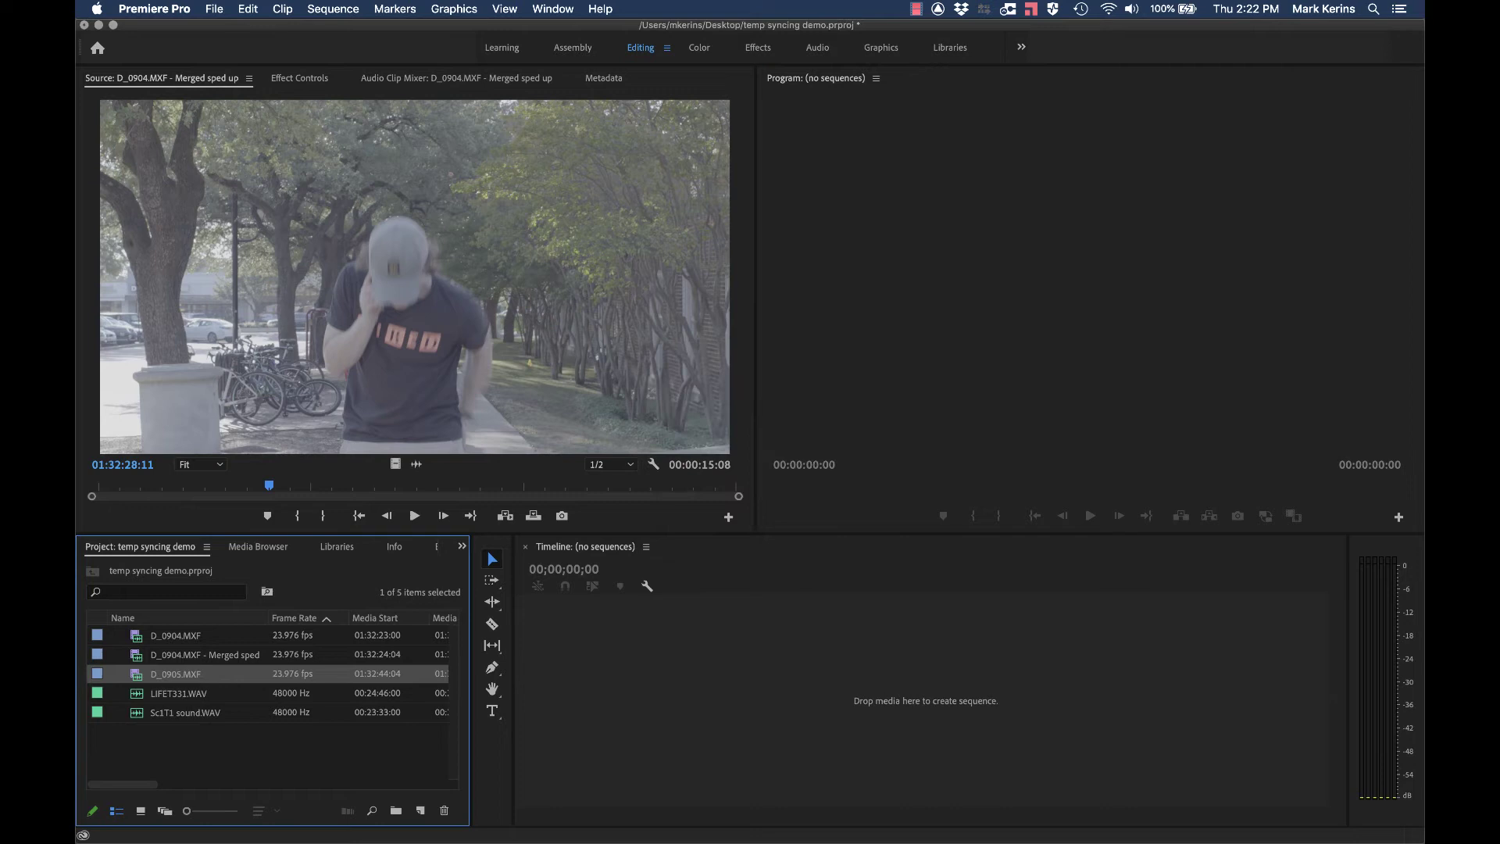
# Mark In and Out points around D_0905.MXF's clapperboard shot and create sequence D_0905 from it.
pyautogui.doubleClick(137, 676)
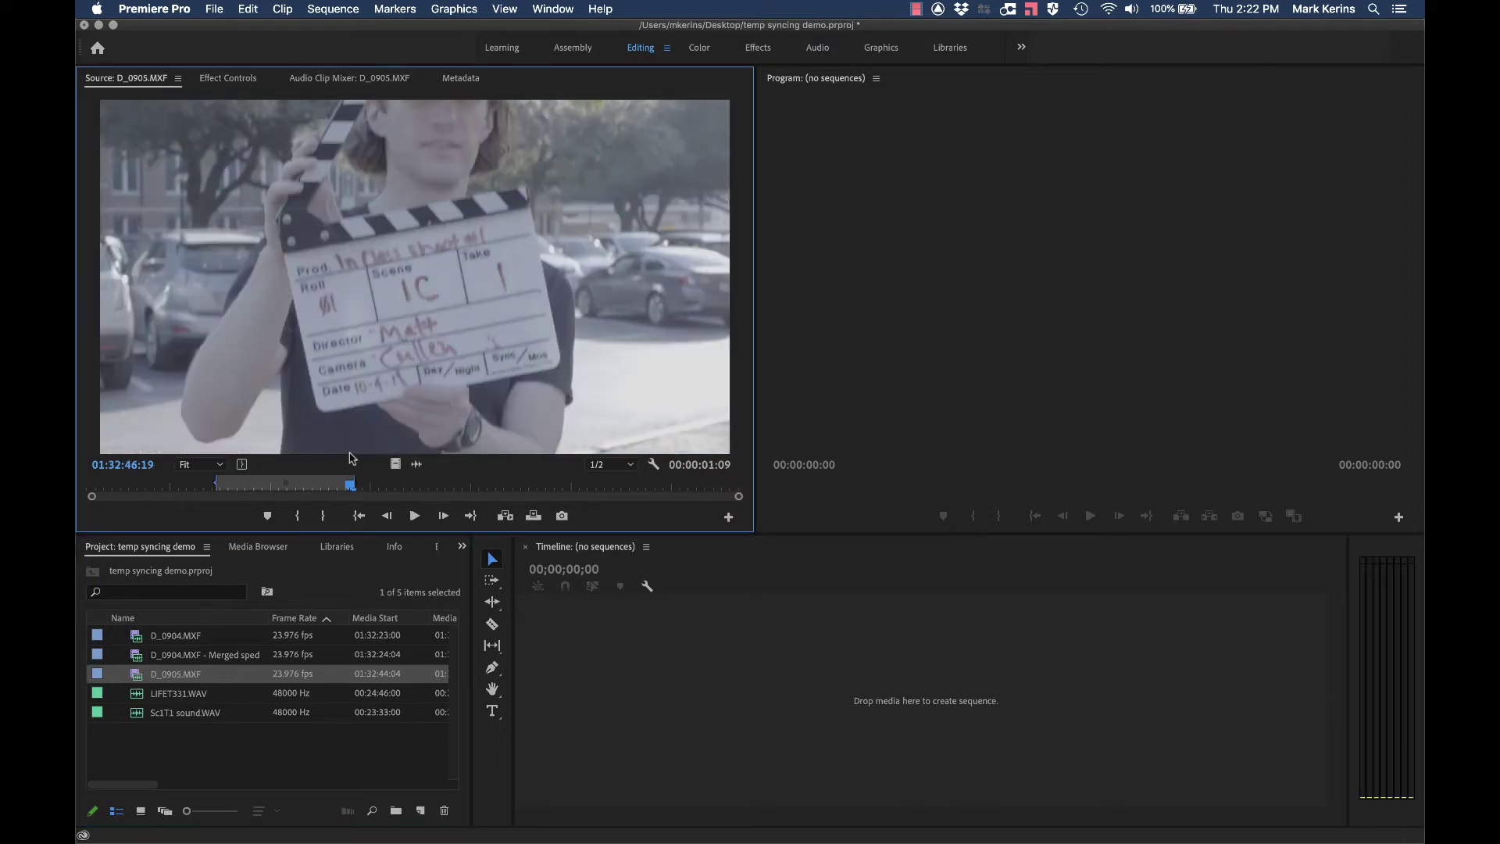
pyautogui.moveTo(190, 489); pyautogui.dragTo(175, 486)
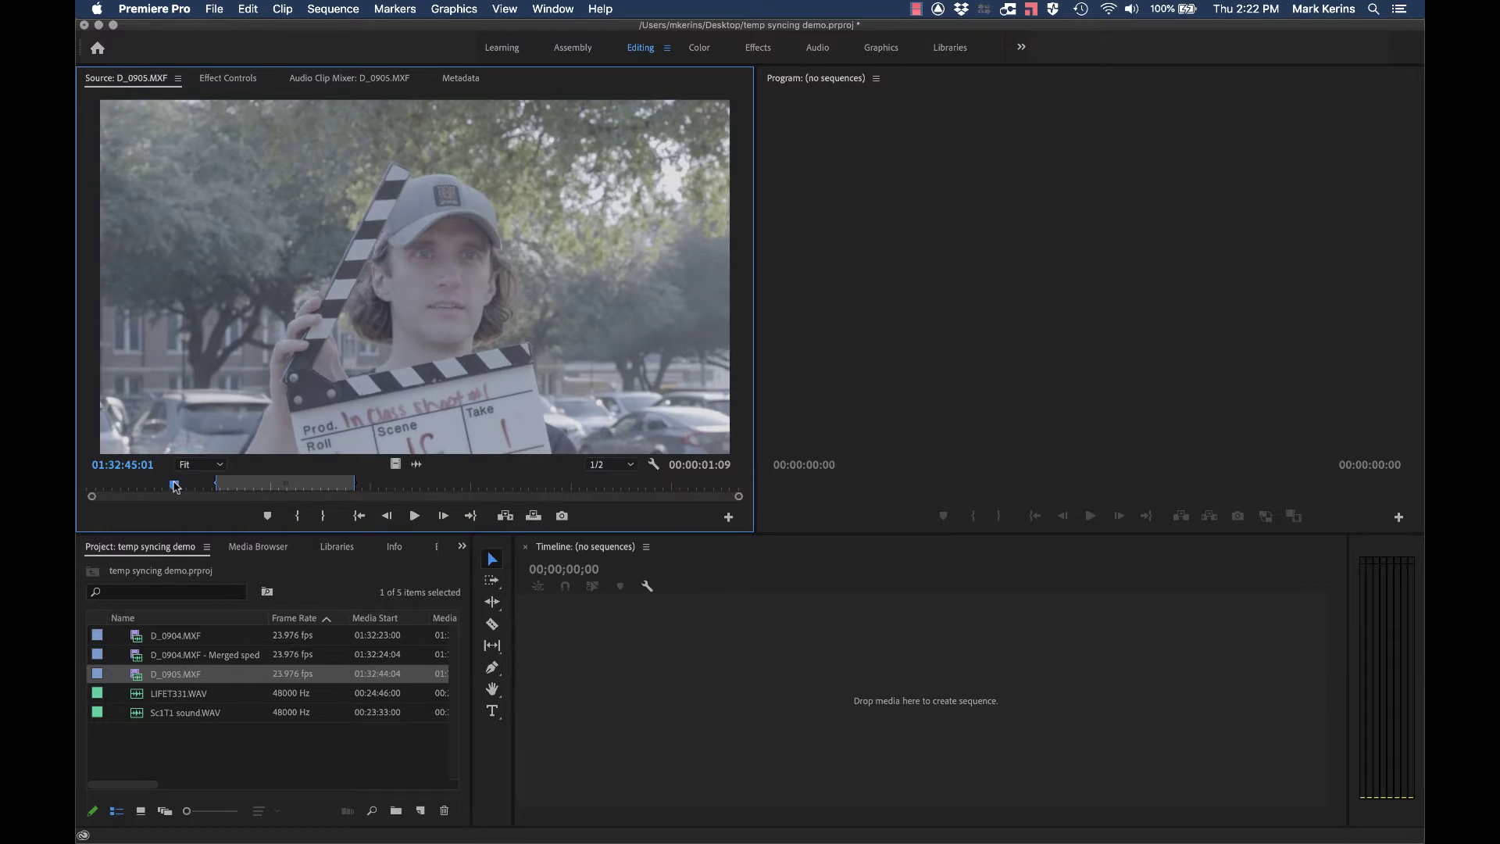
pyautogui.press('i')
pyautogui.click(316, 488)
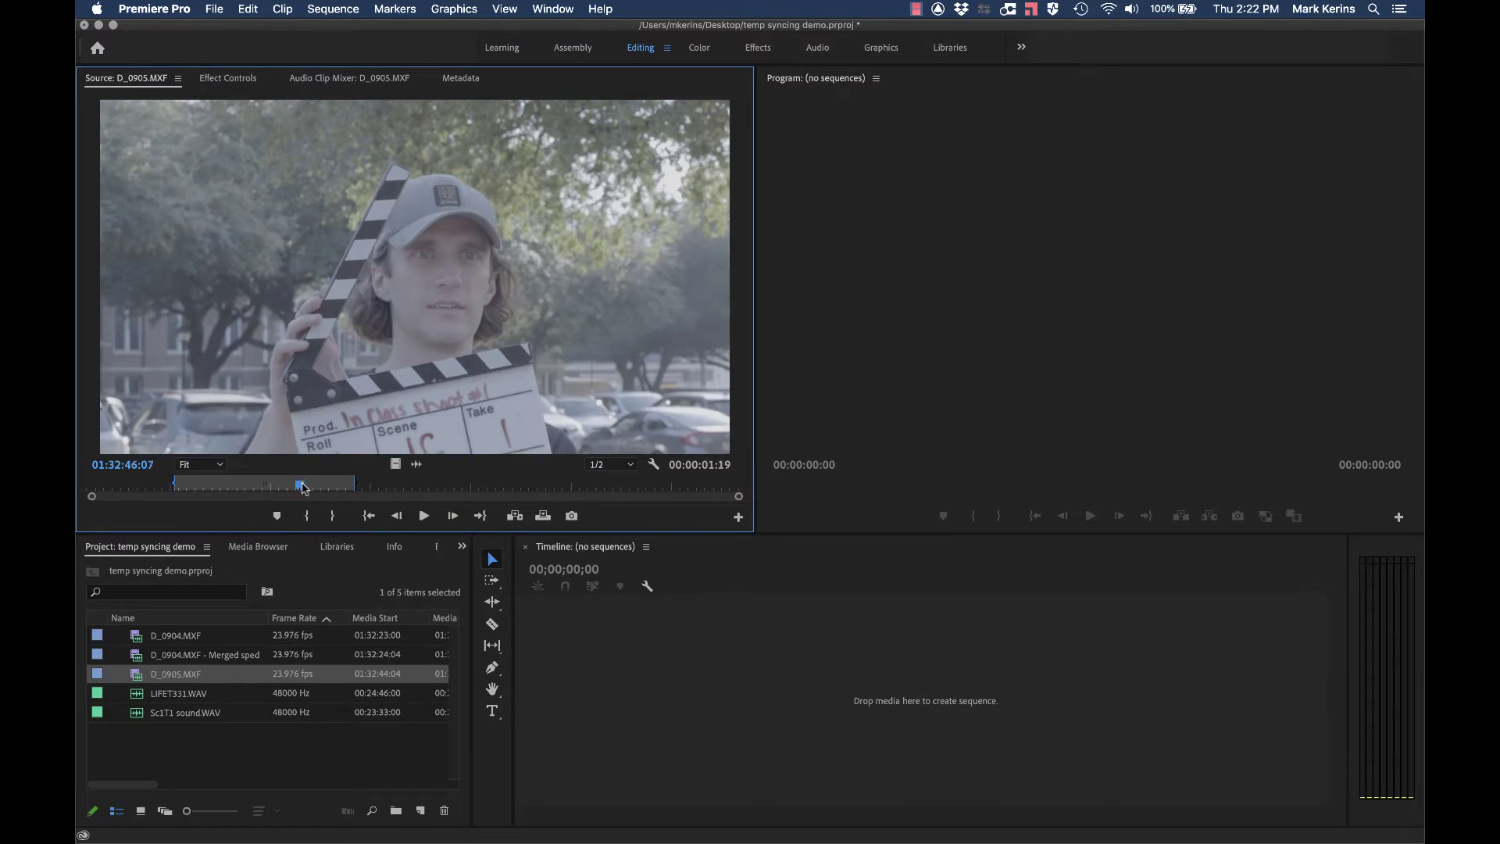
pyautogui.press('o')
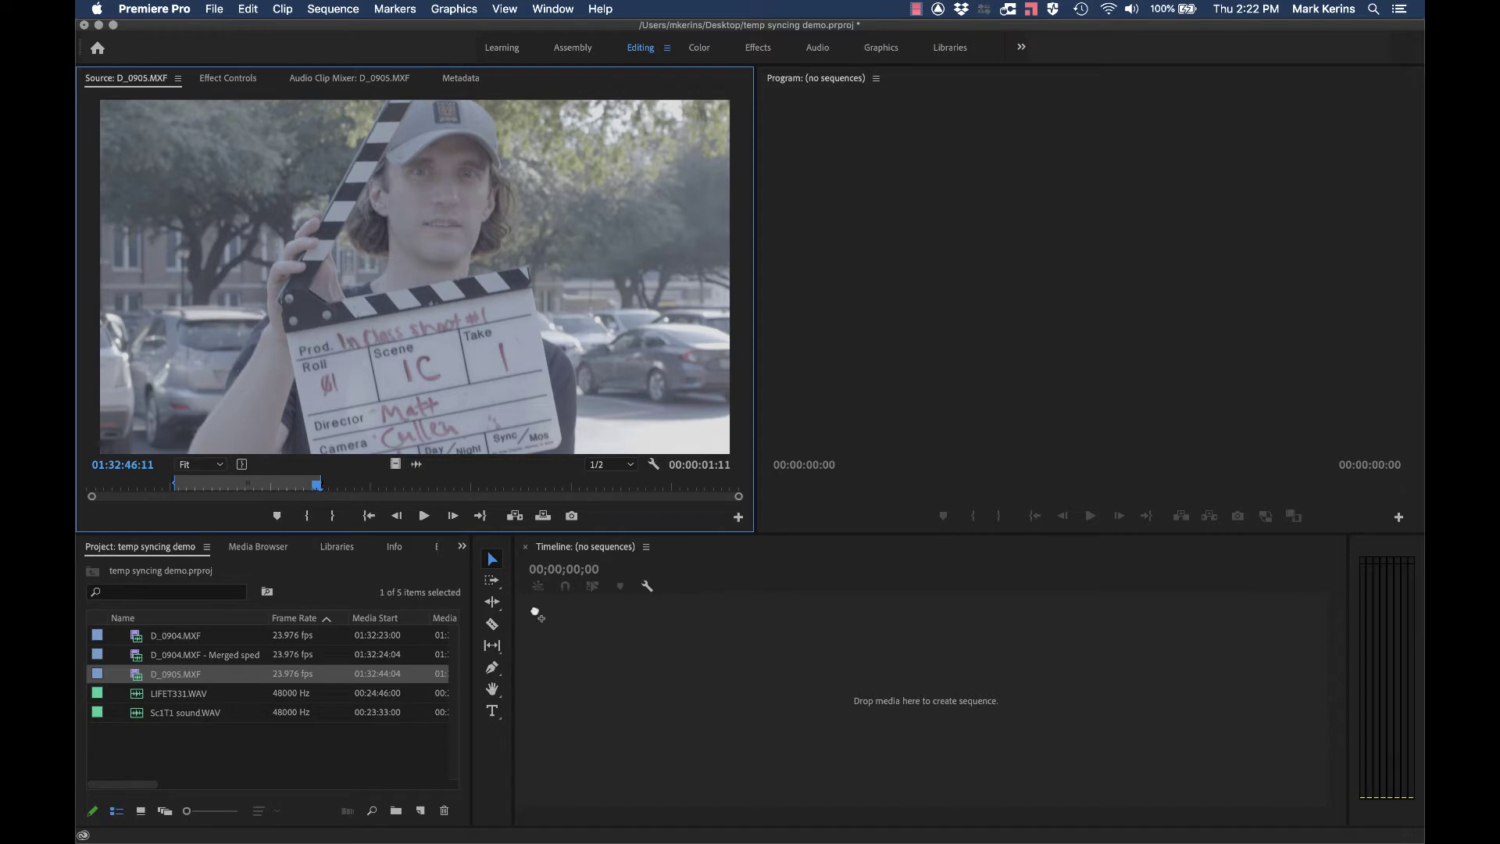
pyautogui.moveTo(536, 613); pyautogui.dragTo(537, 614)
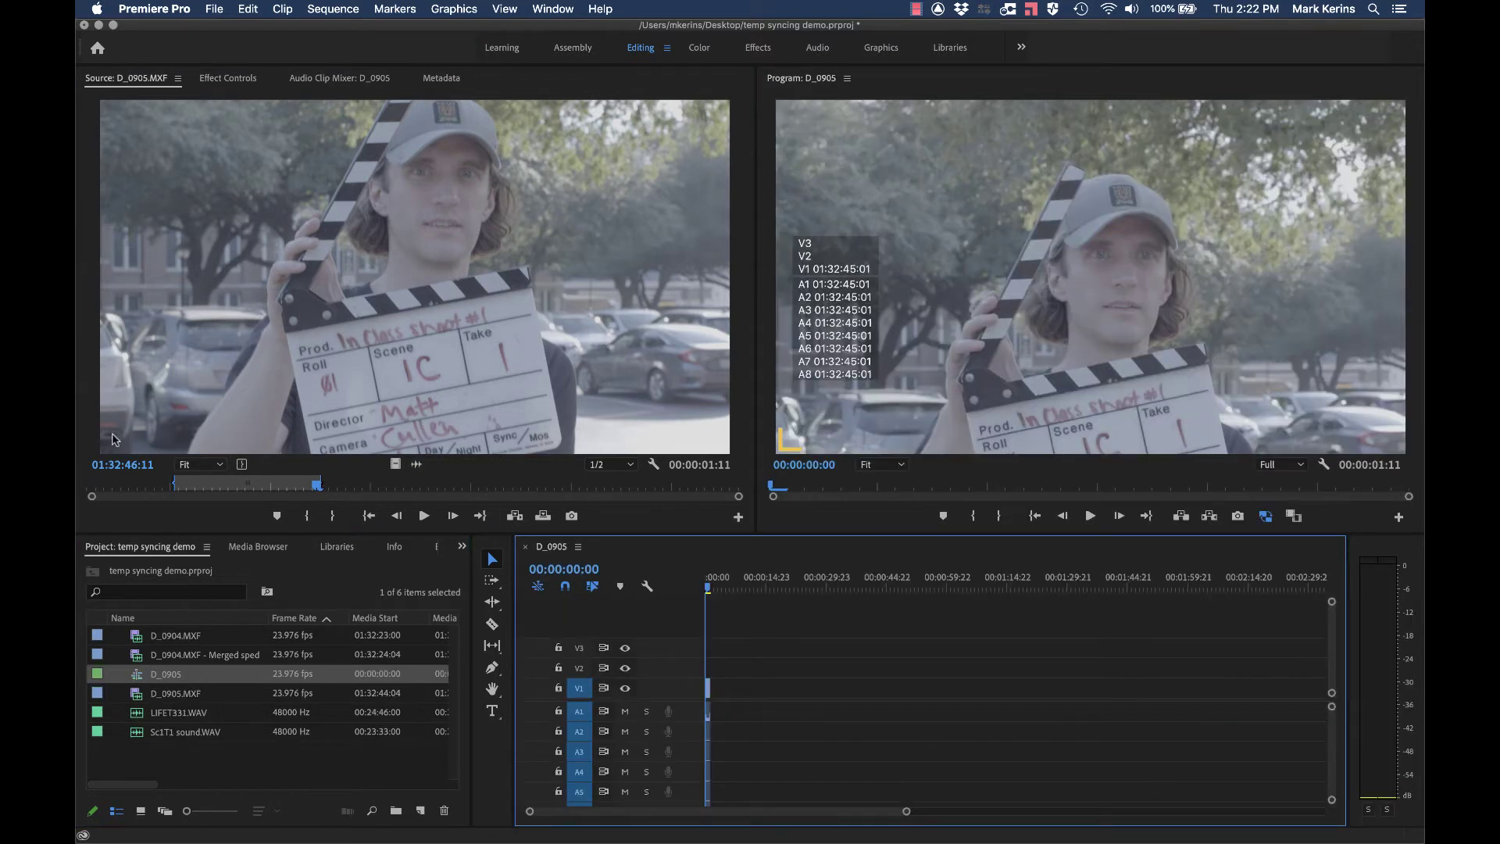
# Set an Out point on the merged sped-up clip at 01:32:30:04, giving a 00:00:06:01 range.
pyautogui.click(137, 656)
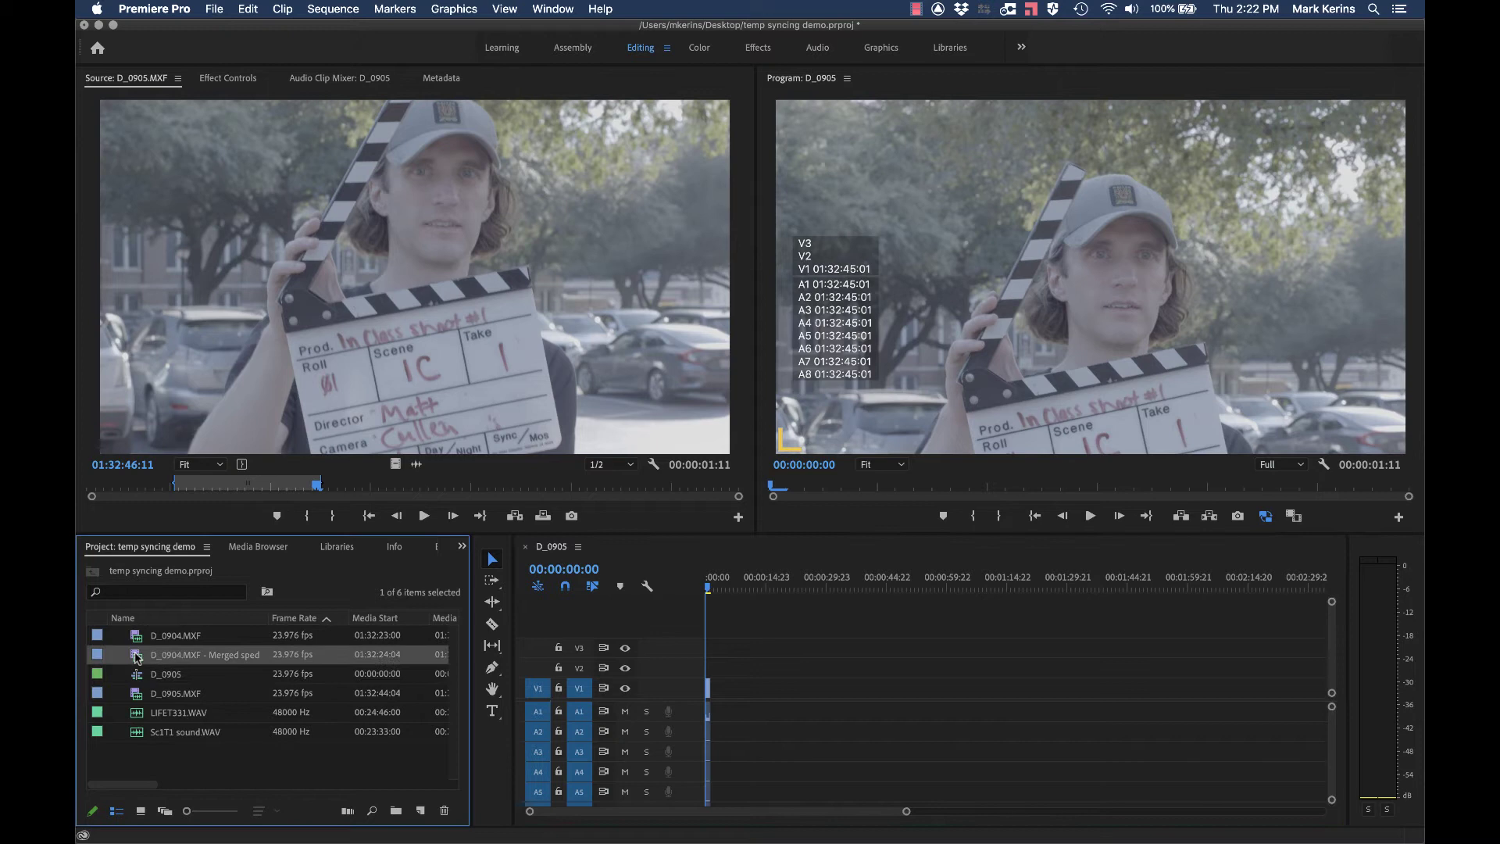
pyautogui.doubleClick(137, 657)
pyautogui.moveTo(239, 486); pyautogui.dragTo(188, 478)
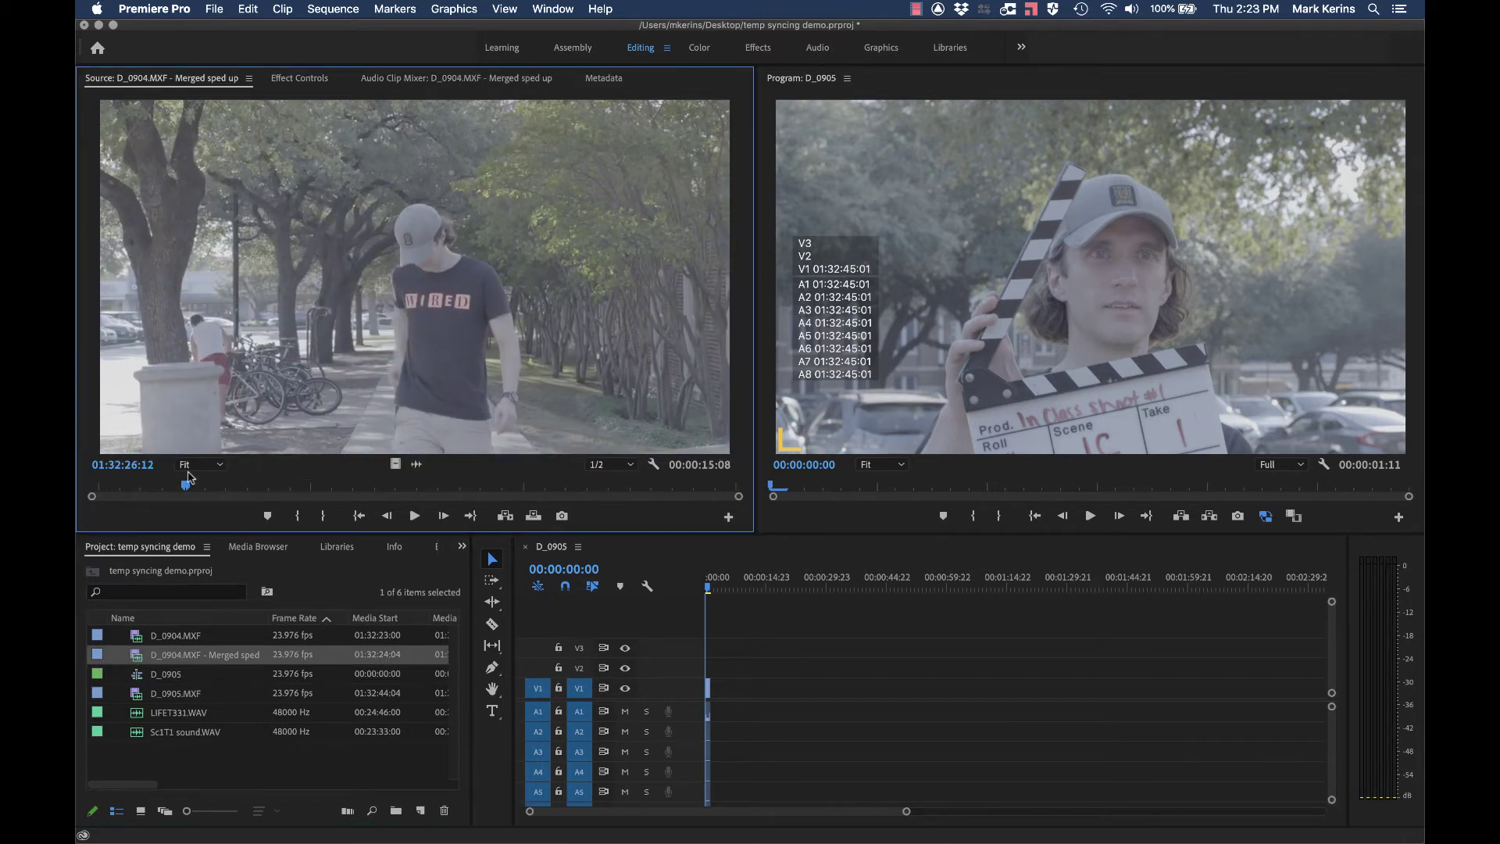
pyautogui.moveTo(197, 479); pyautogui.dragTo(346, 500)
pyautogui.press('o')
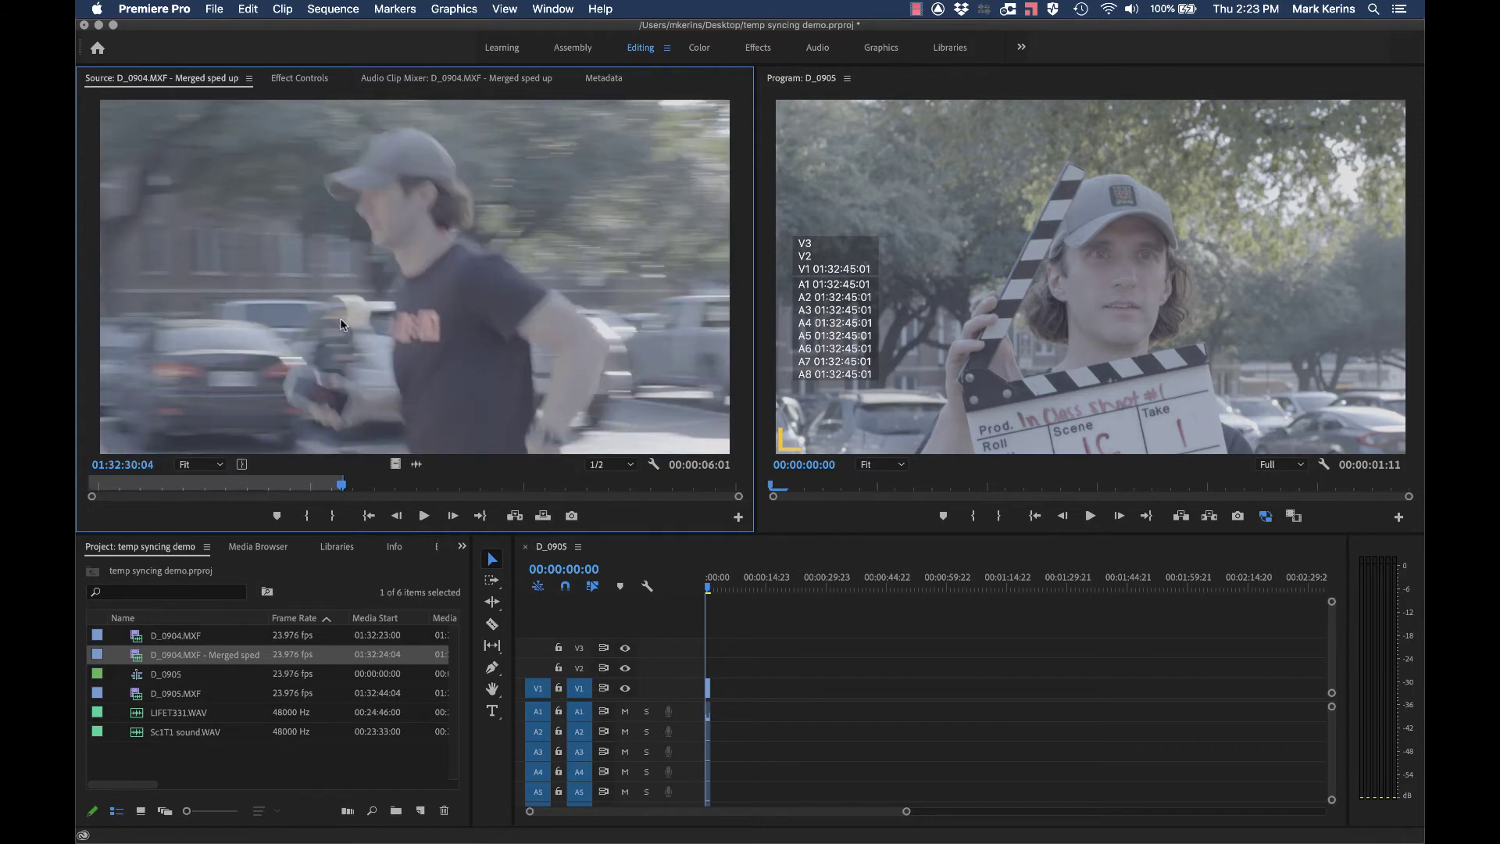
pyautogui.moveTo(129, 493); pyautogui.dragTo(89, 489)
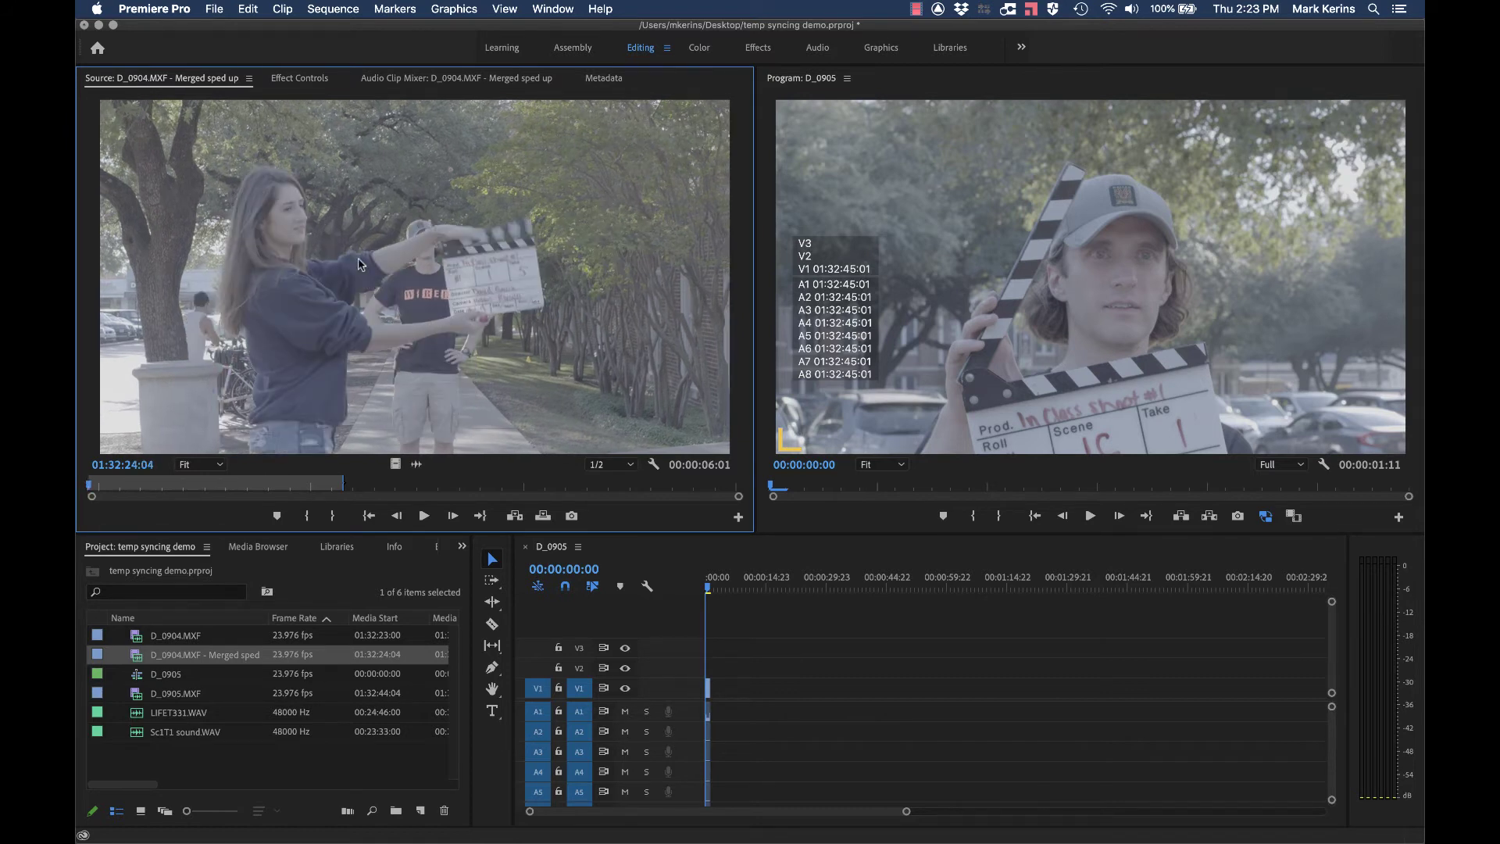
# Place the marked merged clip after the D_0905 shot, then play and inspect around 00:00:02:04.
pyautogui.moveTo(358, 260); pyautogui.dragTo(712, 697)
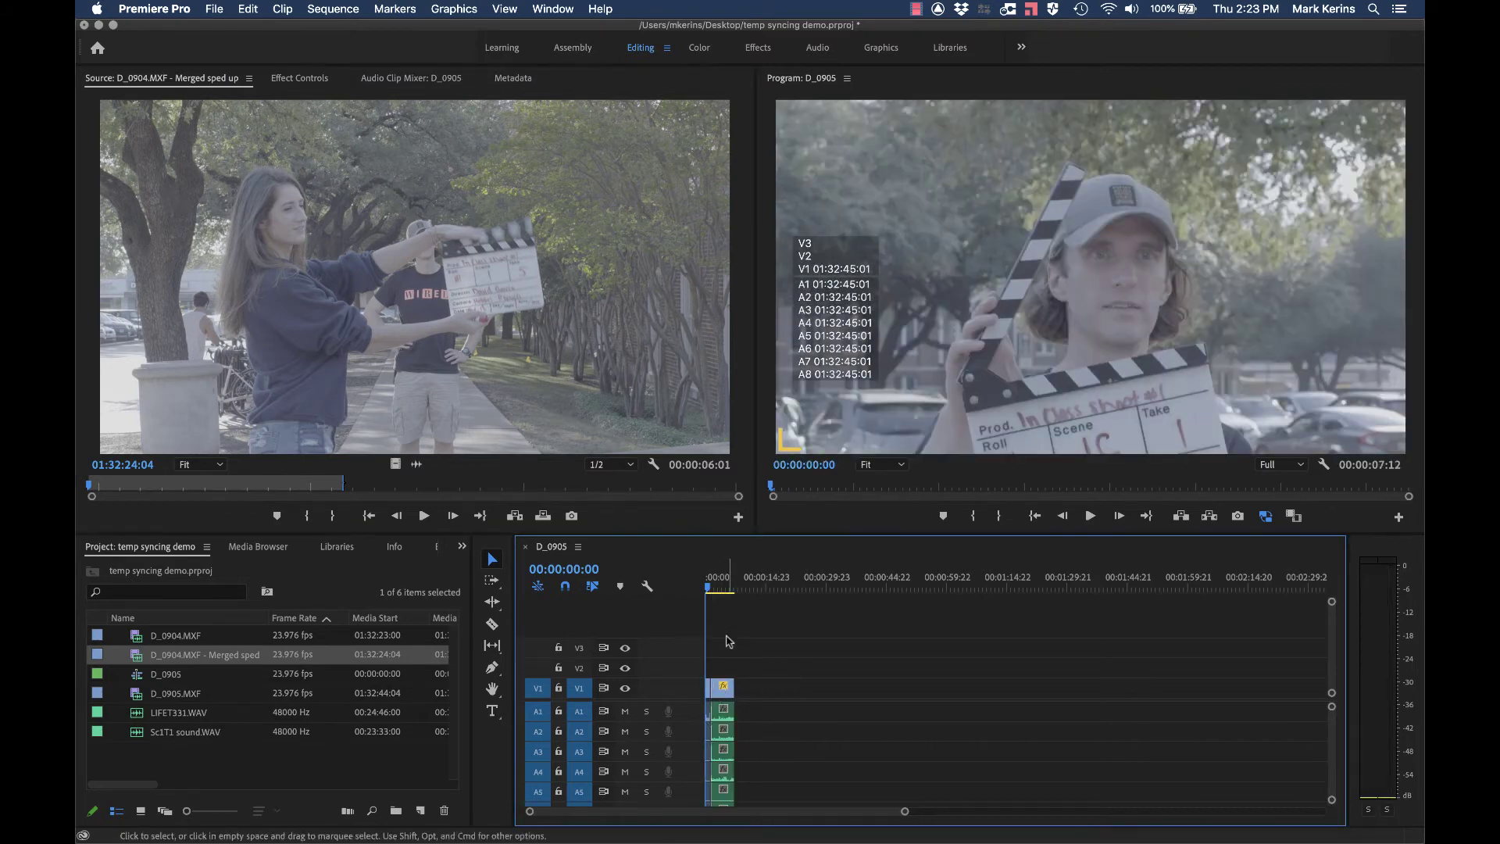
pyautogui.press('space')
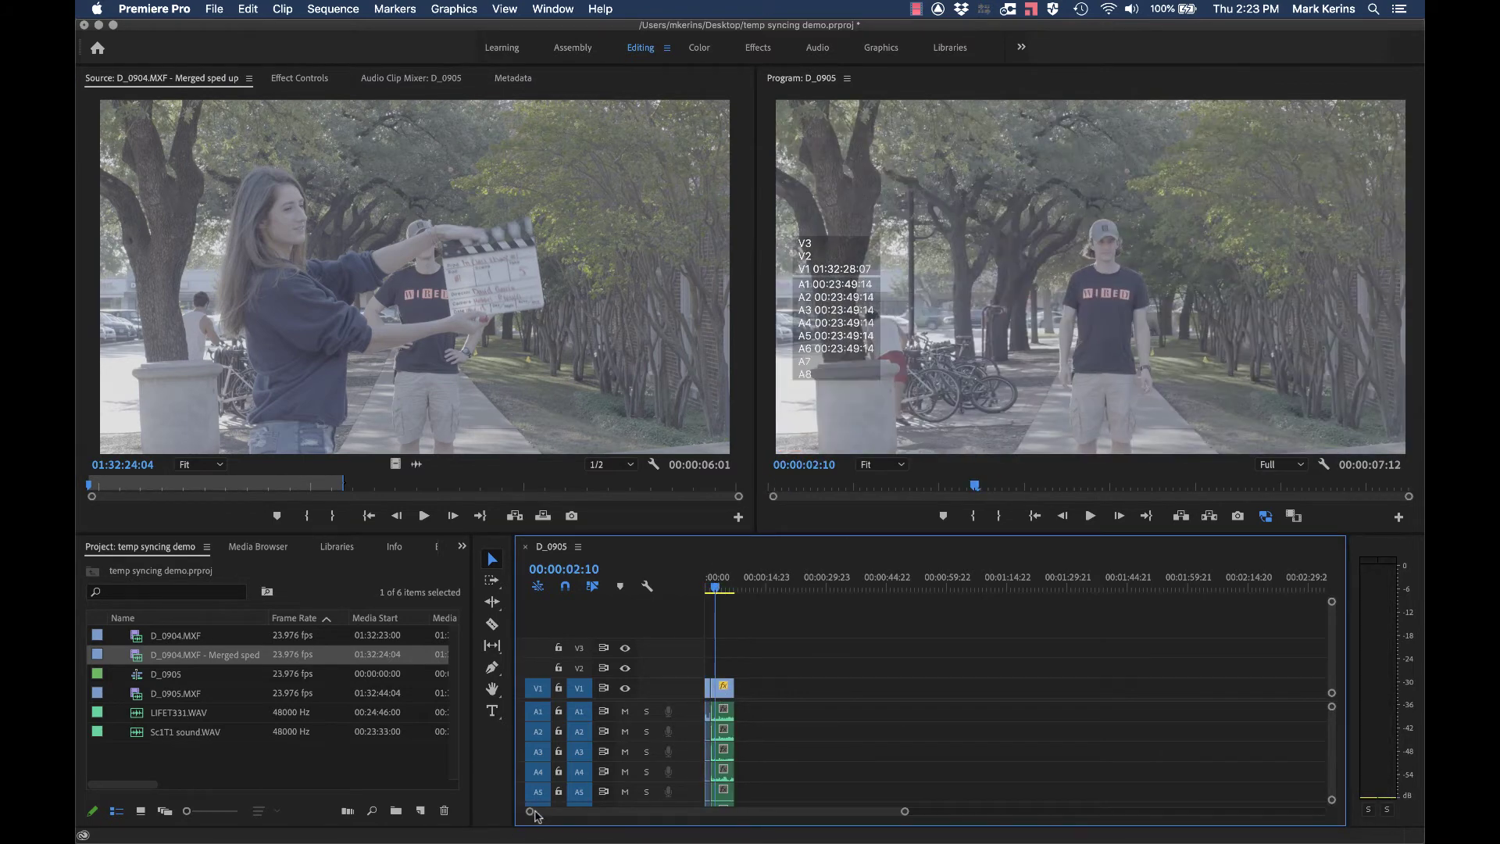
pyautogui.press('=')
pyautogui.press('=')
pyautogui.press('=')
pyautogui.click(769, 585)
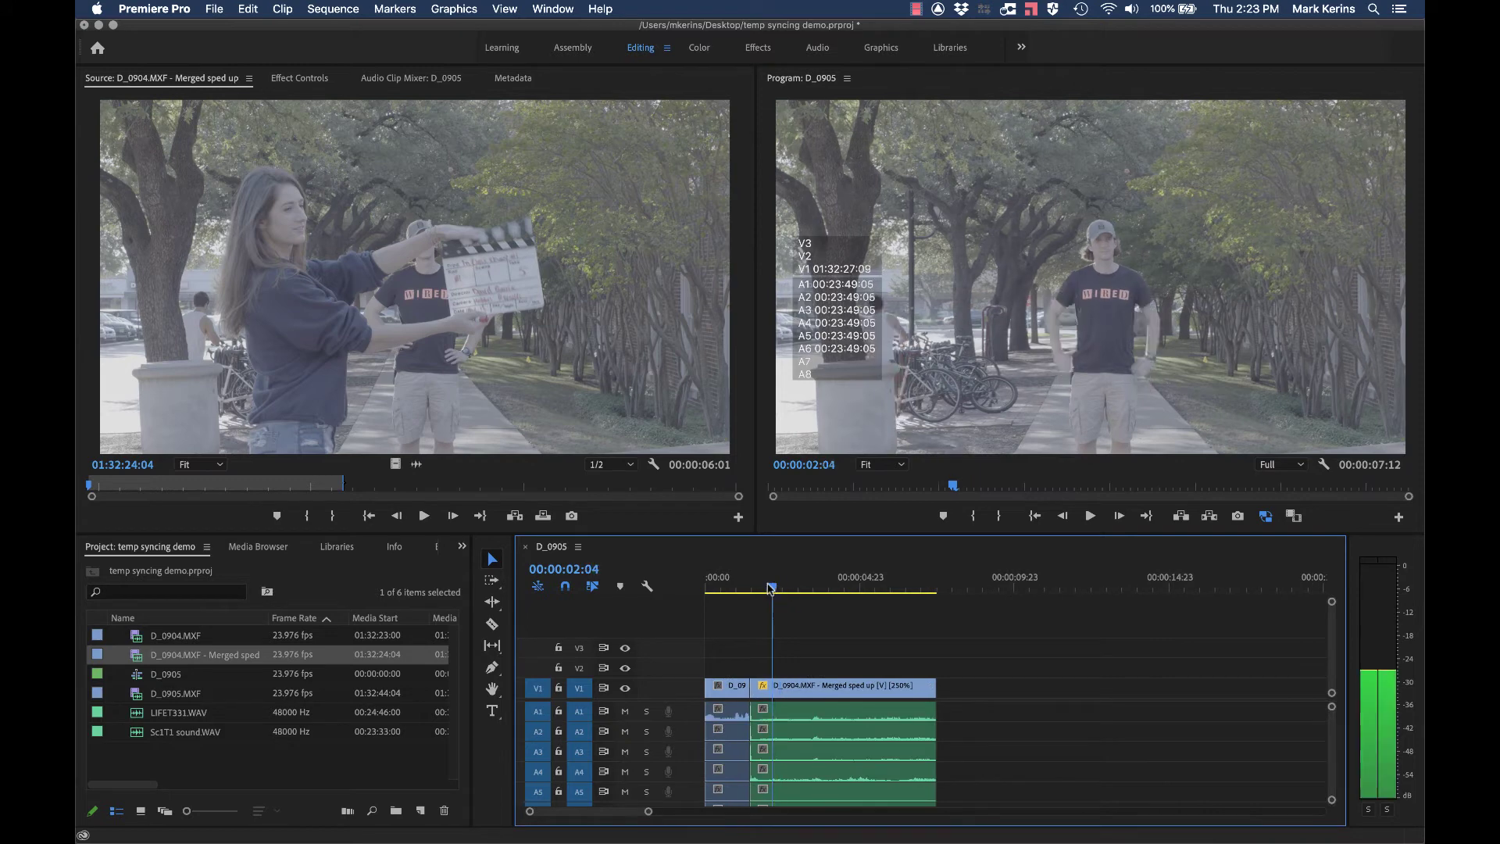
pyautogui.moveTo(769, 587); pyautogui.dragTo(751, 587)
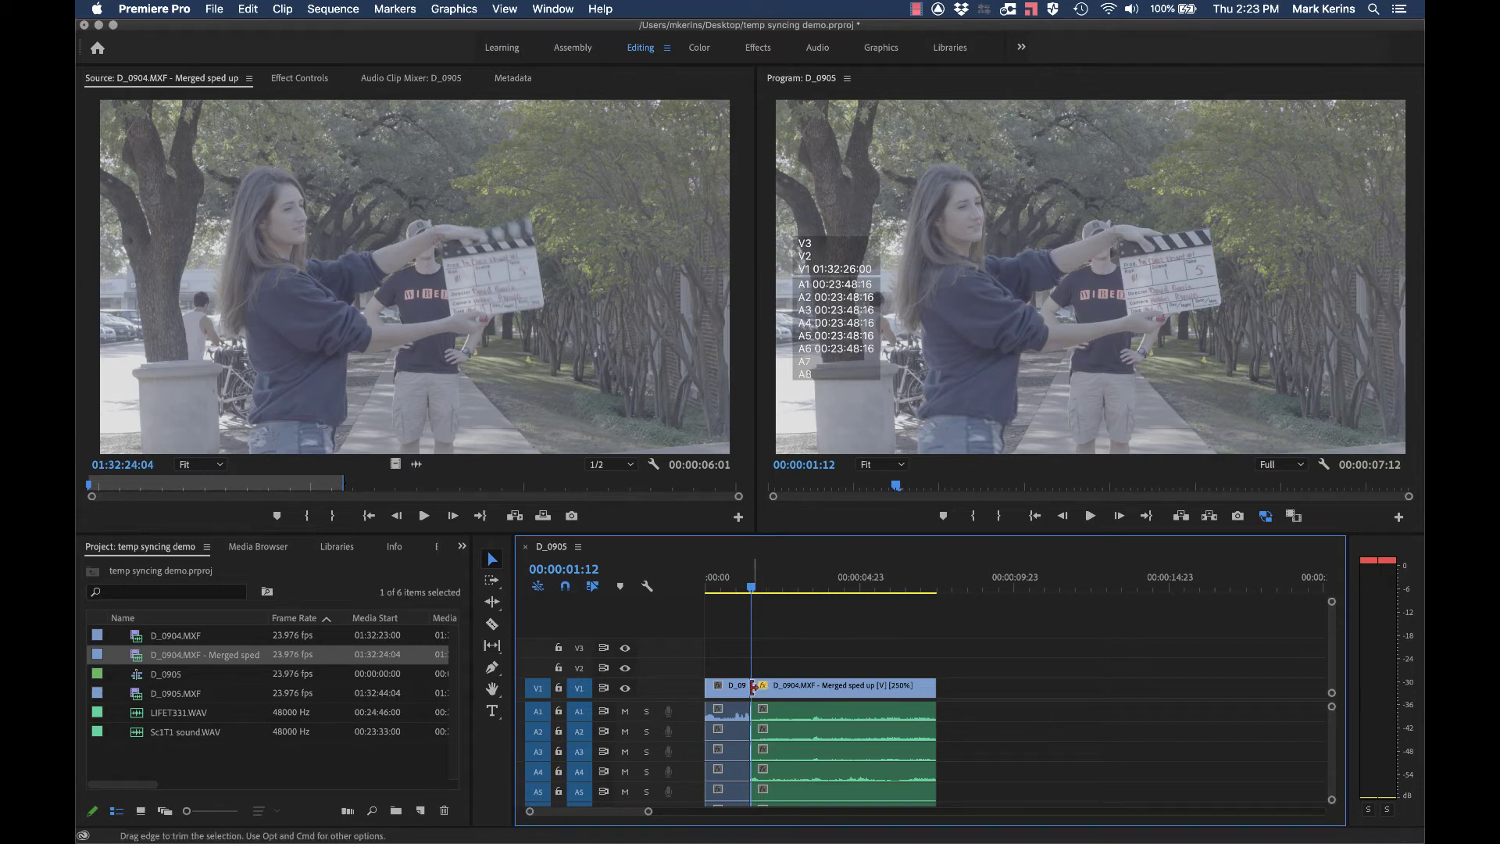
# Trim both ends of the merged clip and cut it at 00:00:05:05.
pyautogui.moveTo(756, 687); pyautogui.dragTo(832, 687)
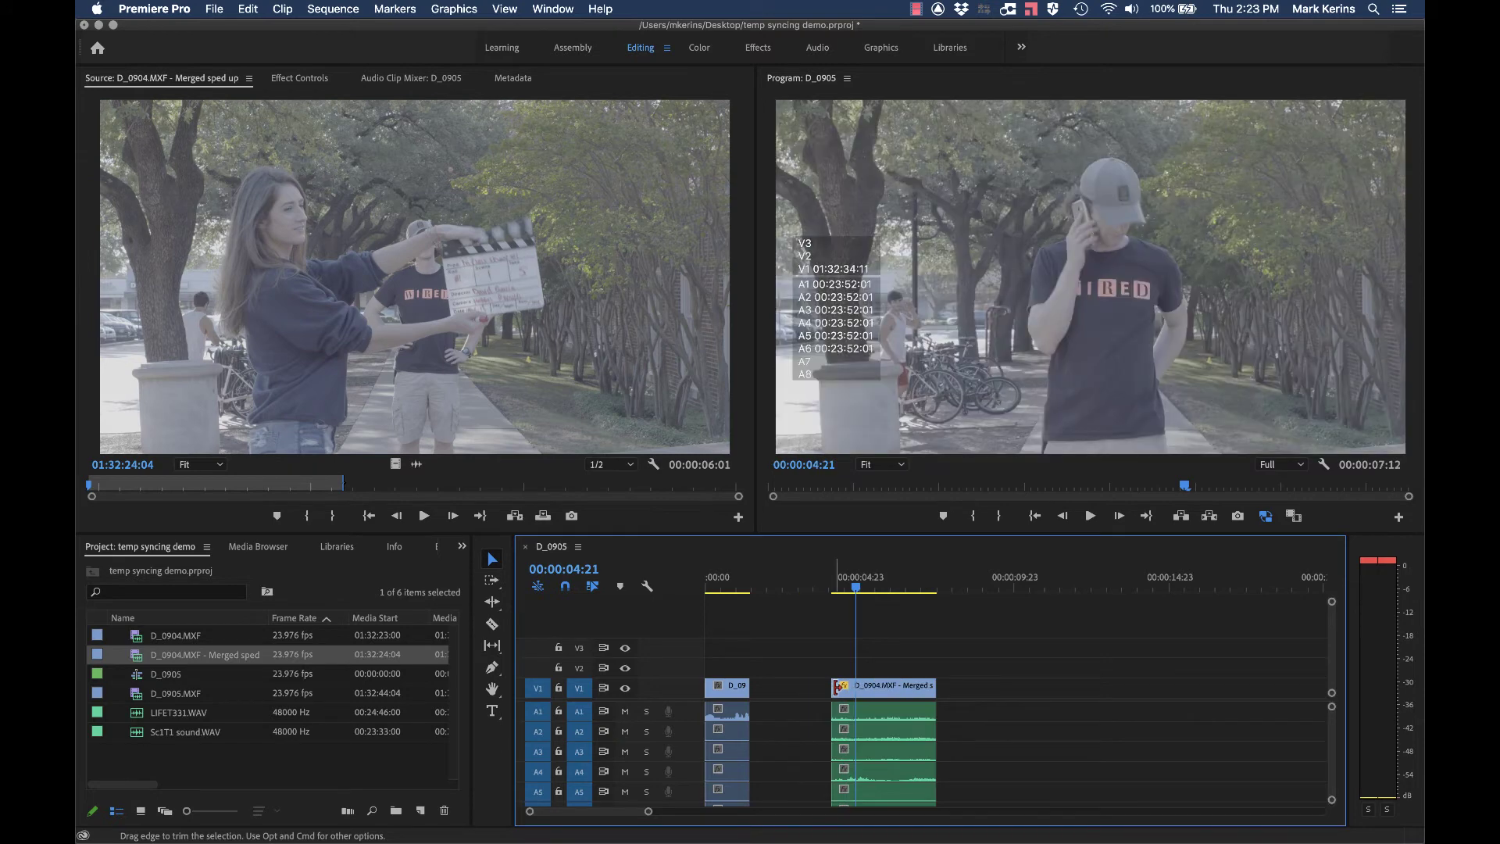
pyautogui.moveTo(934, 687); pyautogui.dragTo(906, 681)
pyautogui.click(492, 624)
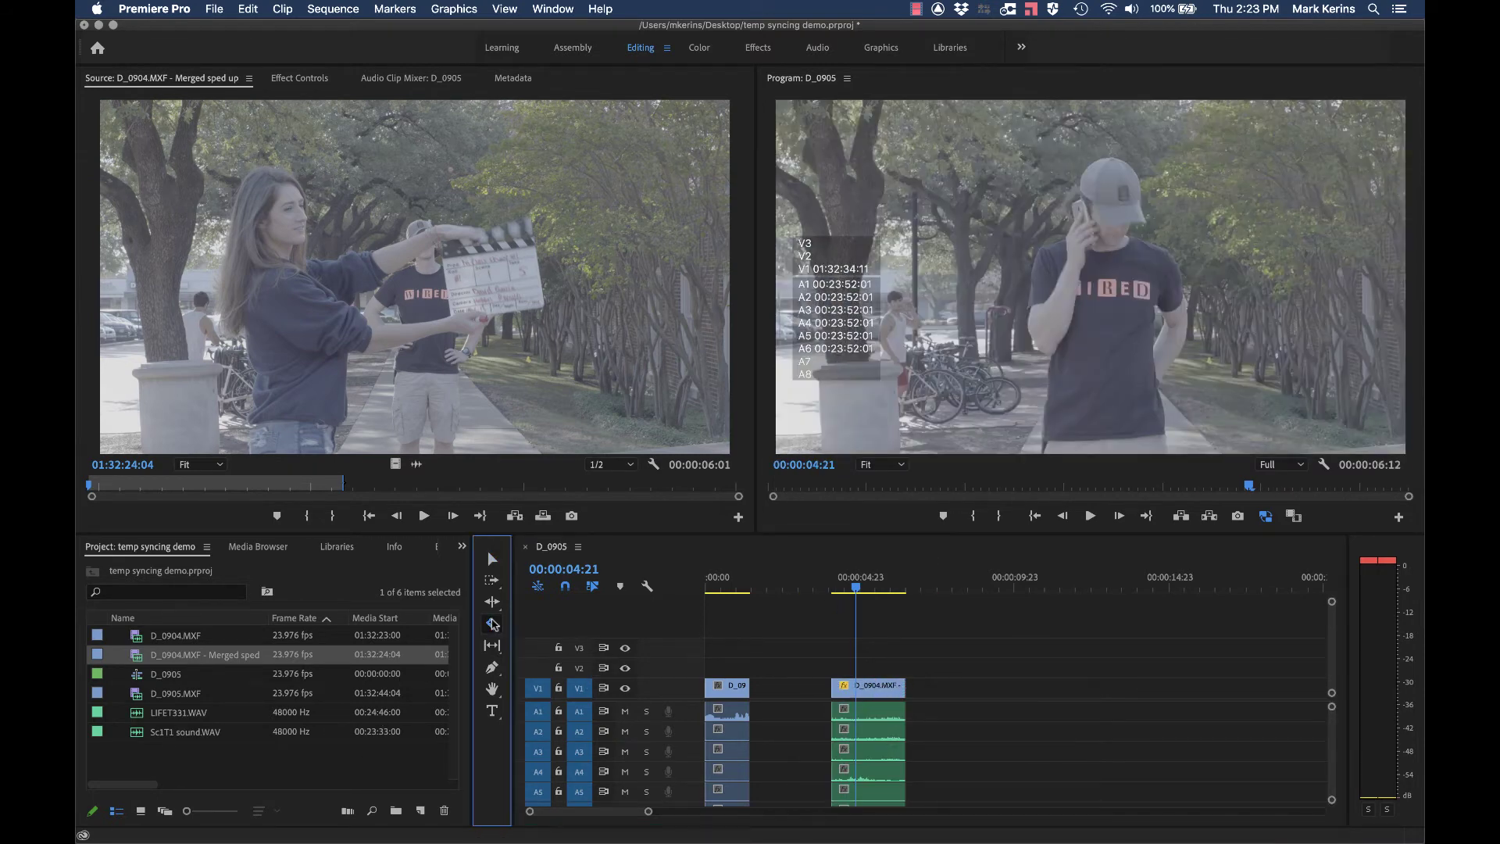
pyautogui.click(865, 580)
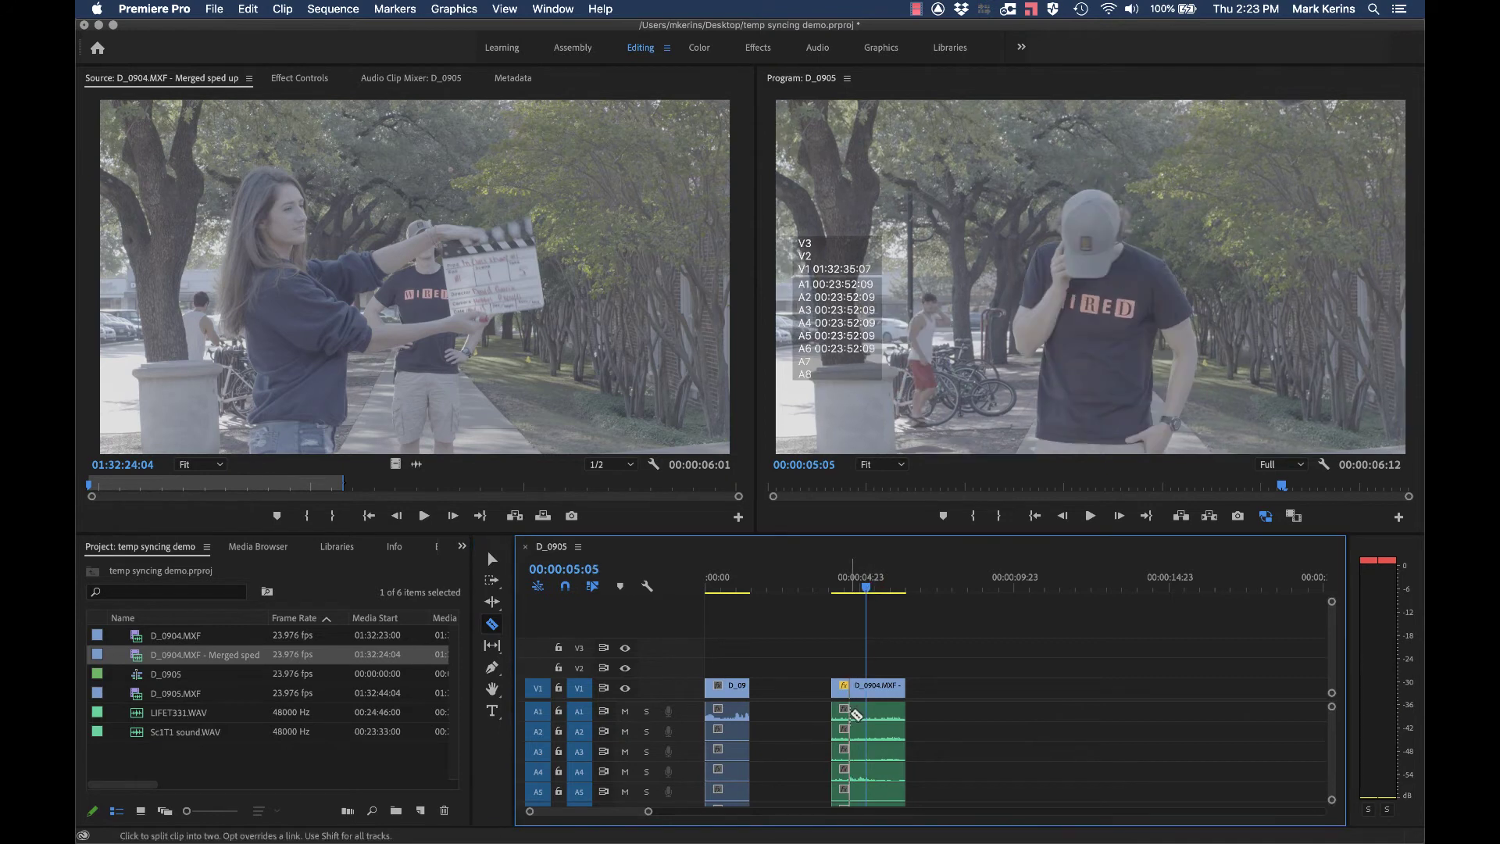
pyautogui.click(866, 688)
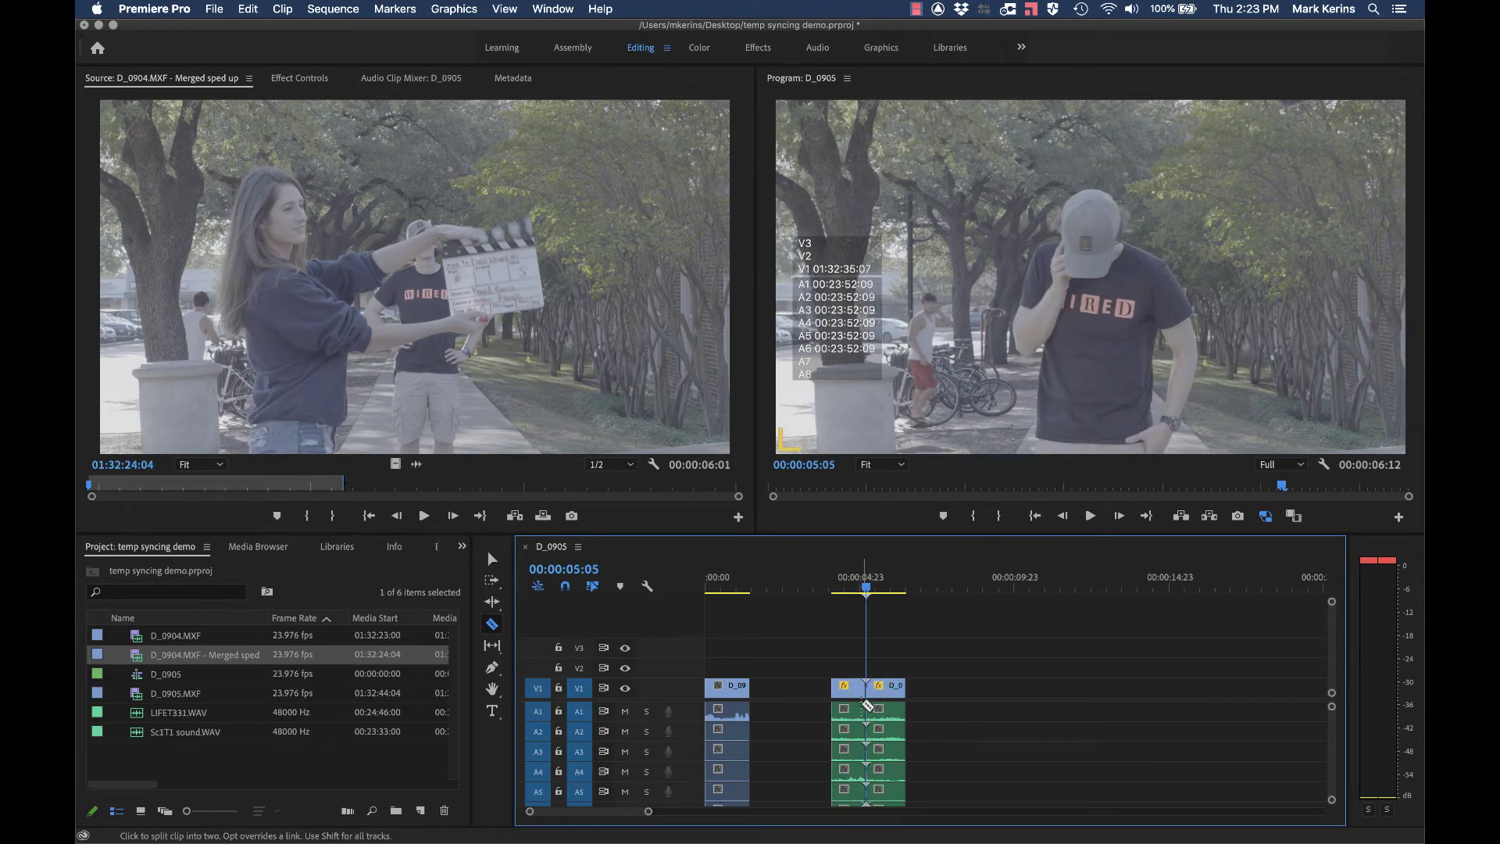
# Shift the second piece later with Track Select Forward to leave a gap, then play the source preview.
pyautogui.press('a')
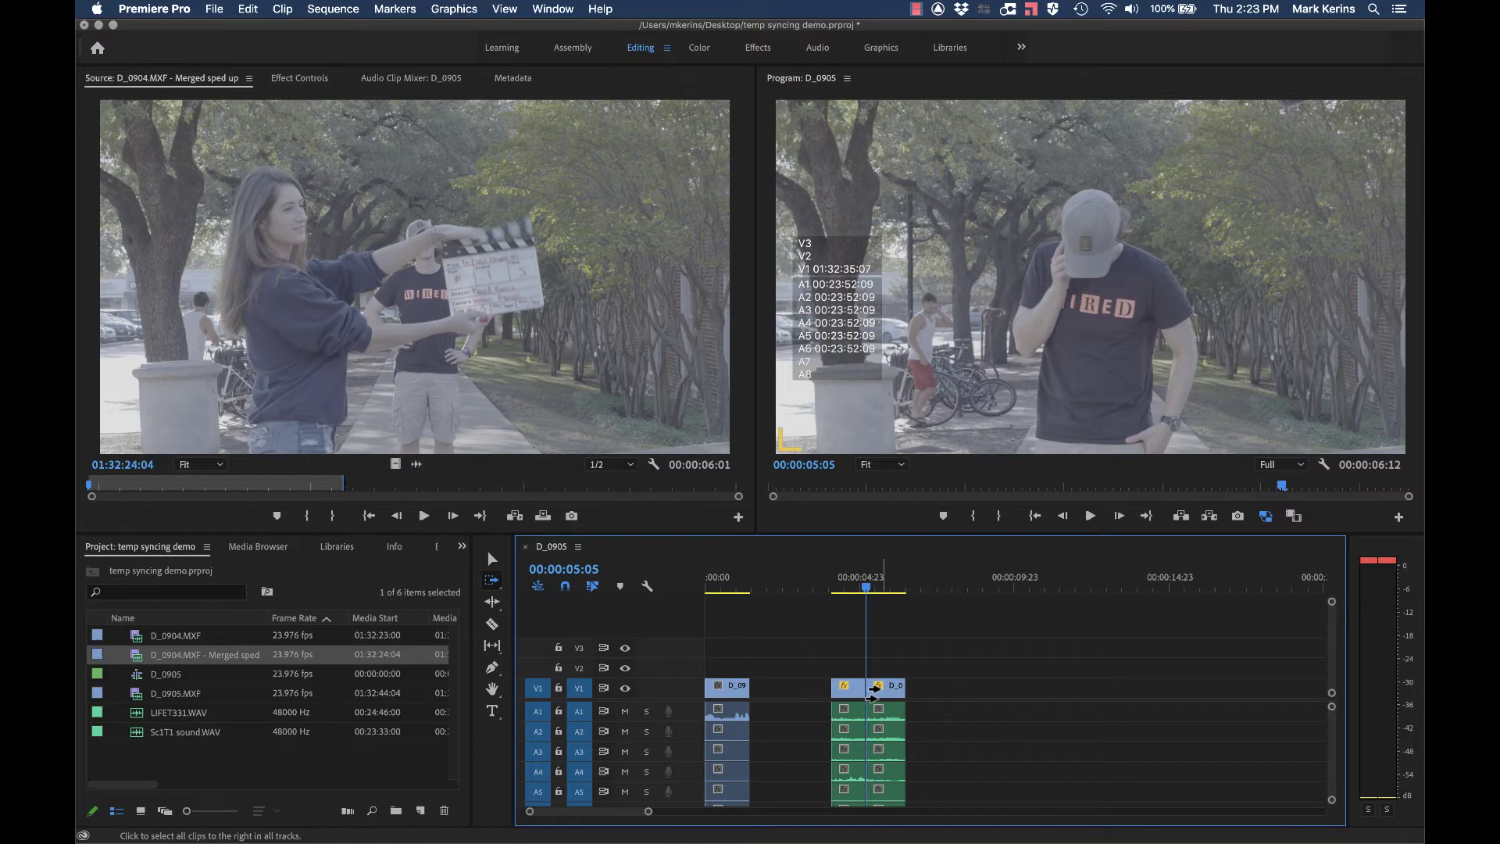
pyautogui.moveTo(871, 690); pyautogui.dragTo(924, 690)
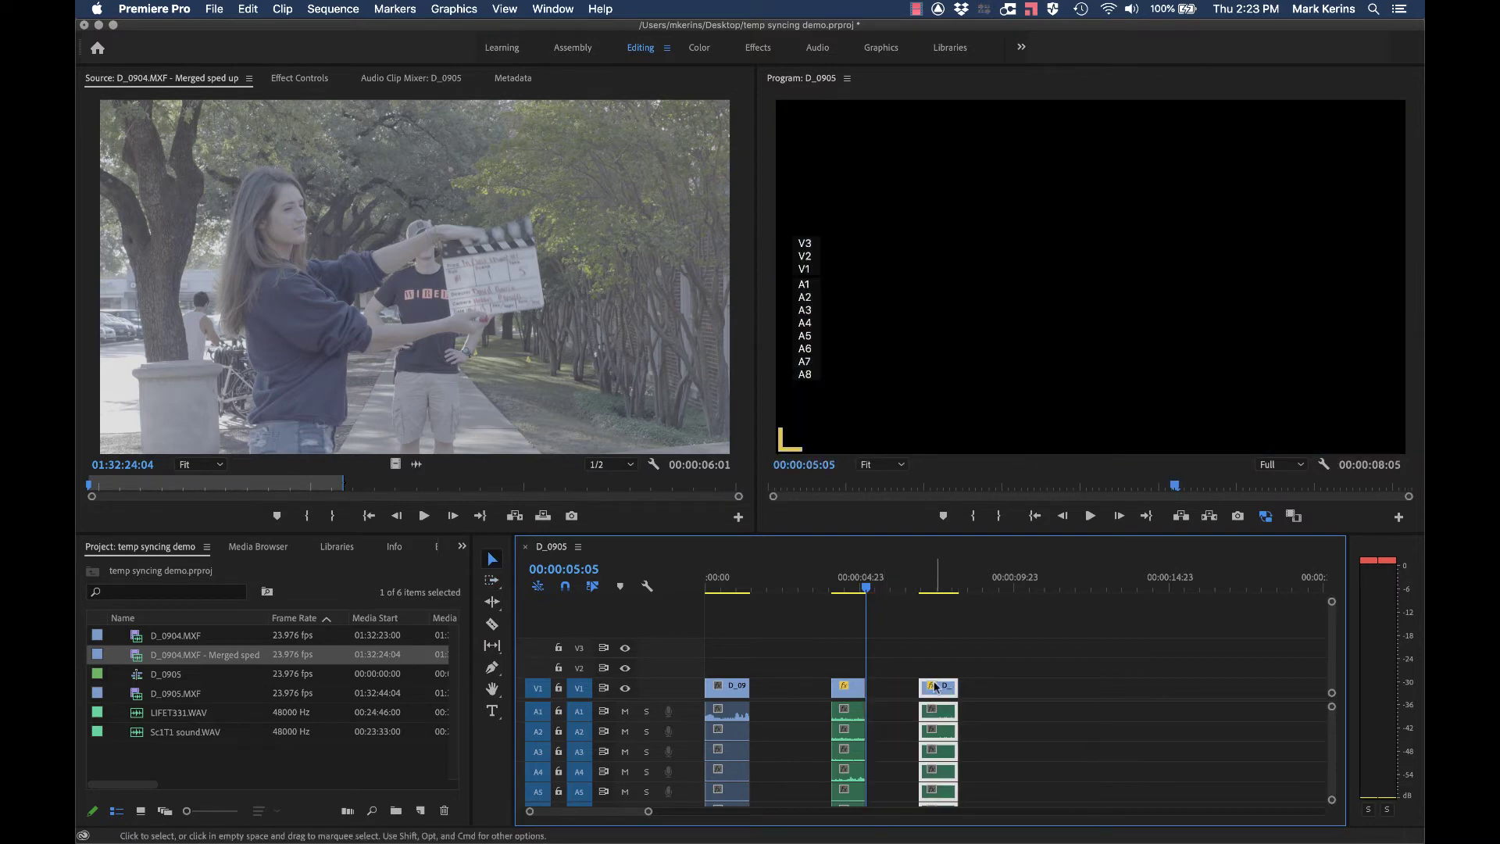
pyautogui.press('v')
pyautogui.click(242, 482)
pyautogui.press('space')
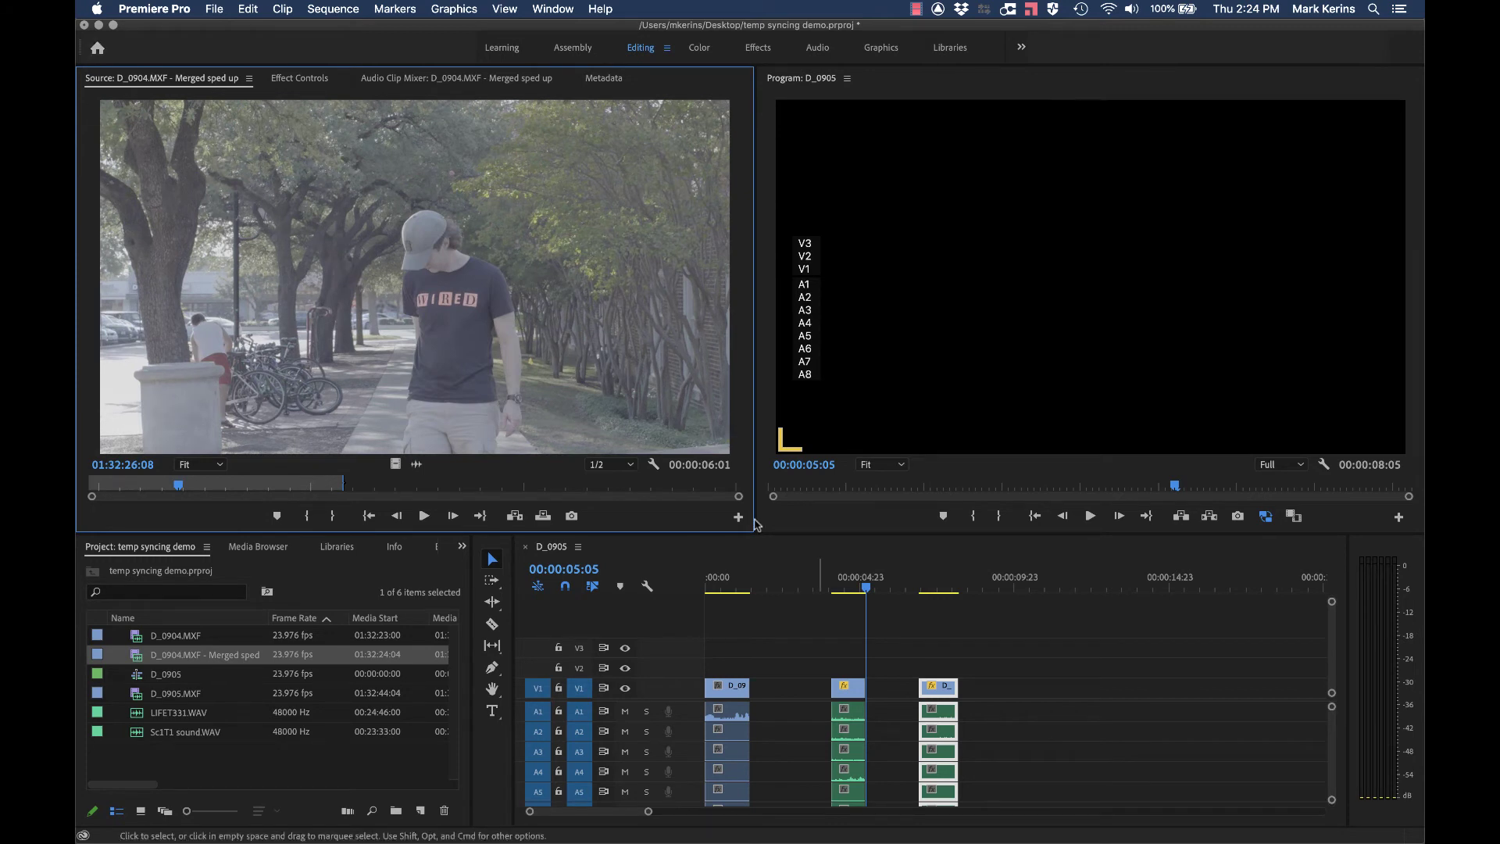
# Close the gaps between the first three clips and append D_0905.MXF to the end of the sequence.
pyautogui.moveTo(852, 697); pyautogui.dragTo(771, 697)
pyautogui.moveTo(953, 695); pyautogui.dragTo(820, 696)
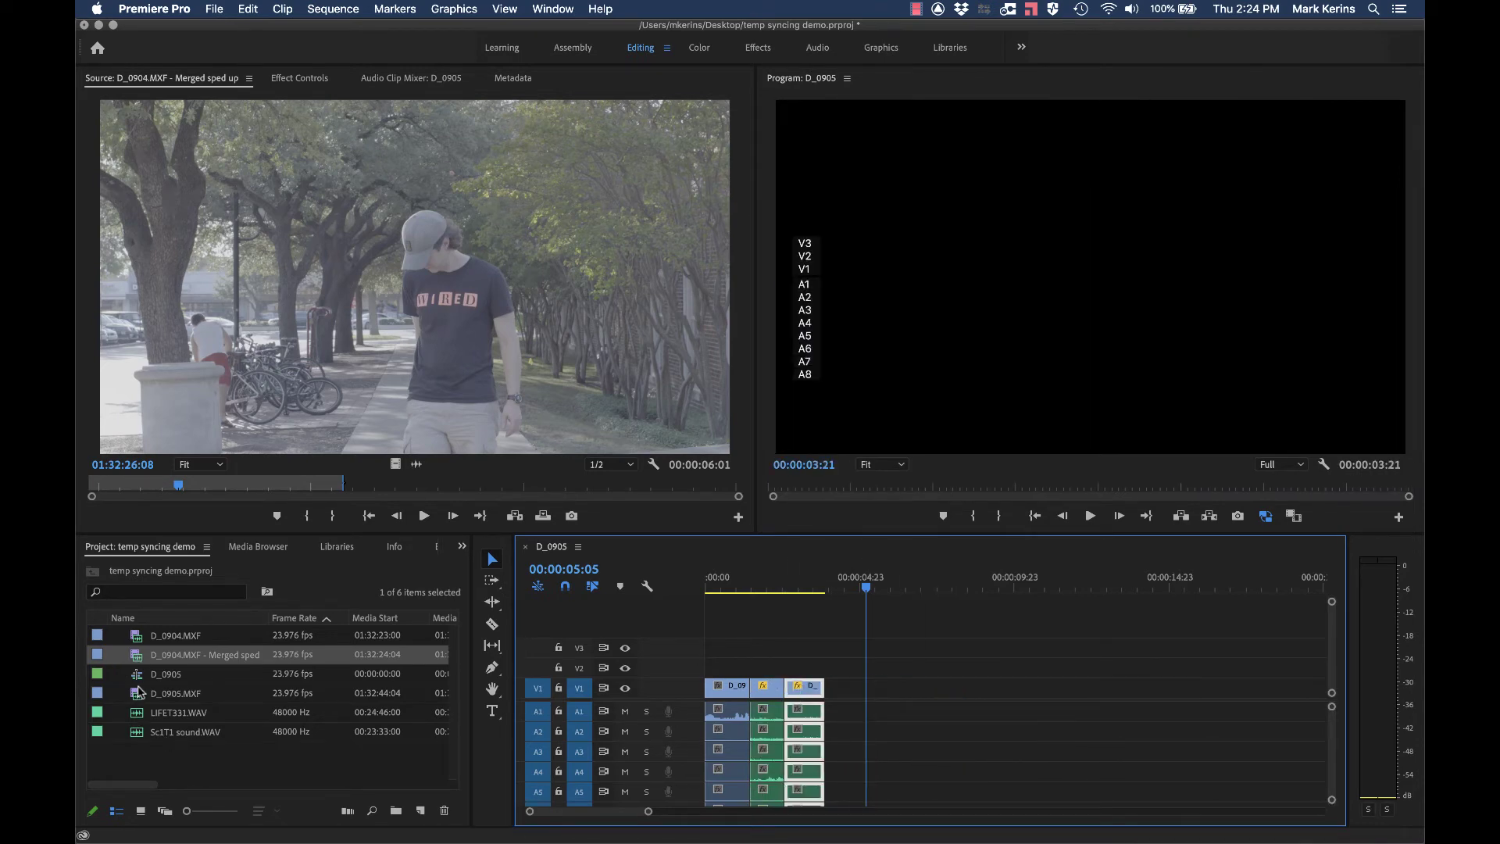
pyautogui.click(141, 676)
pyautogui.doubleClick(137, 694)
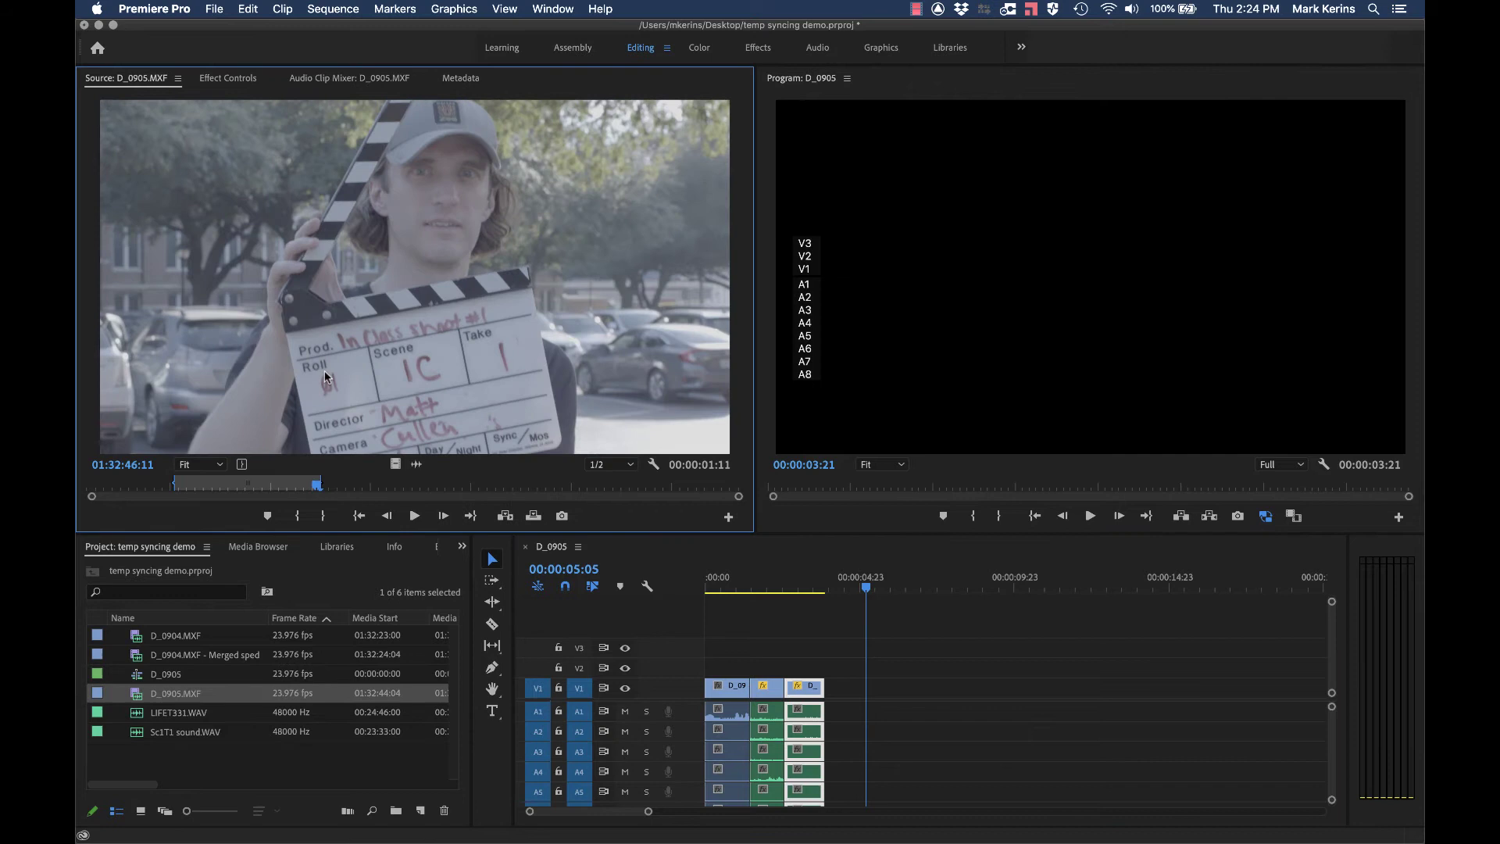
pyautogui.moveTo(324, 370); pyautogui.dragTo(835, 689)
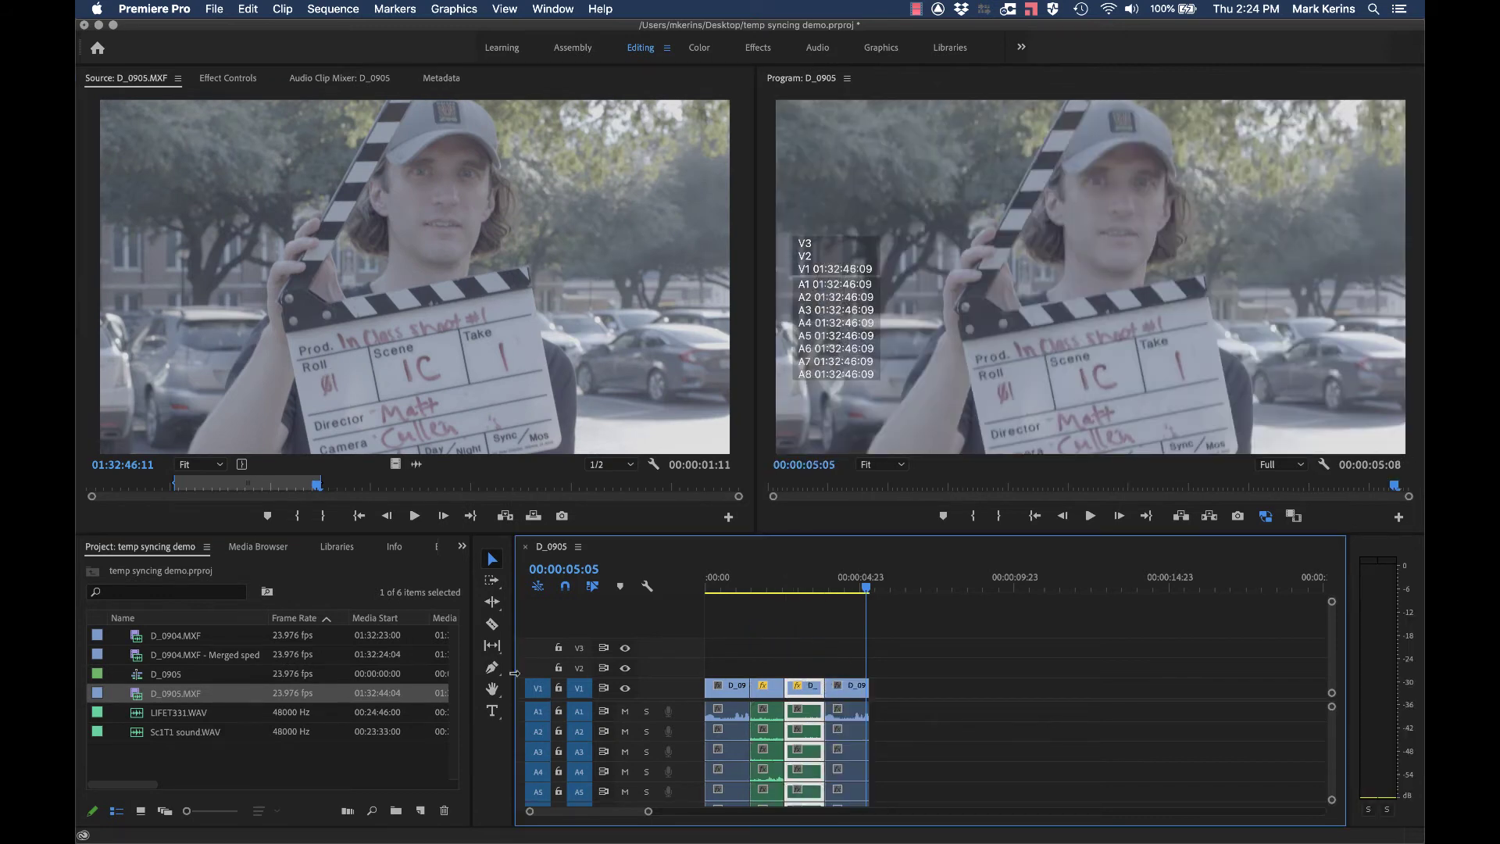
# Mark In and Out points around the wanted section of LIFET331.WAV in the Source monitor.
pyautogui.doubleClick(136, 712)
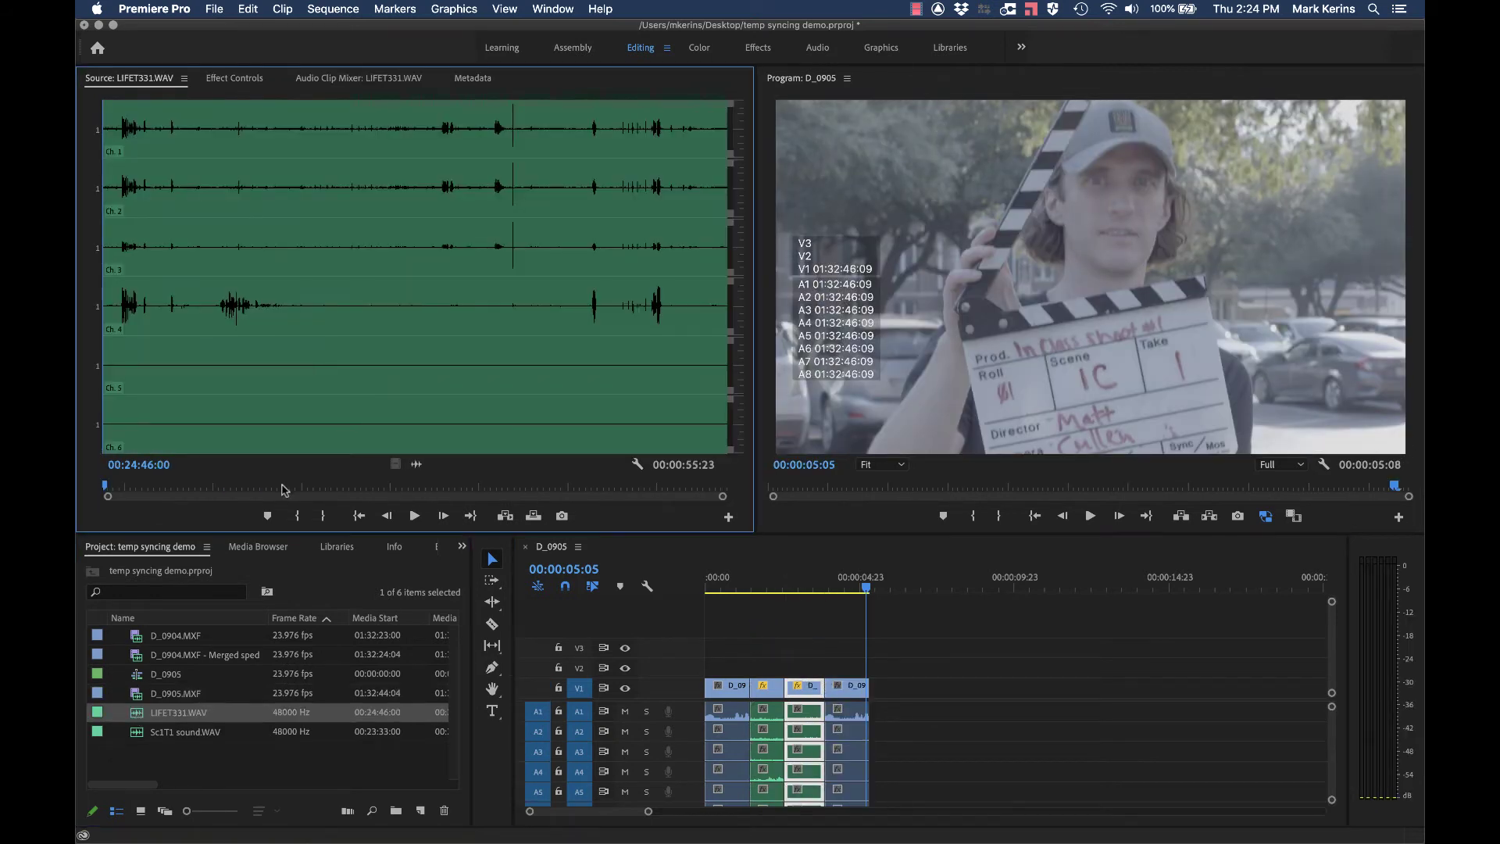
pyautogui.press('i')
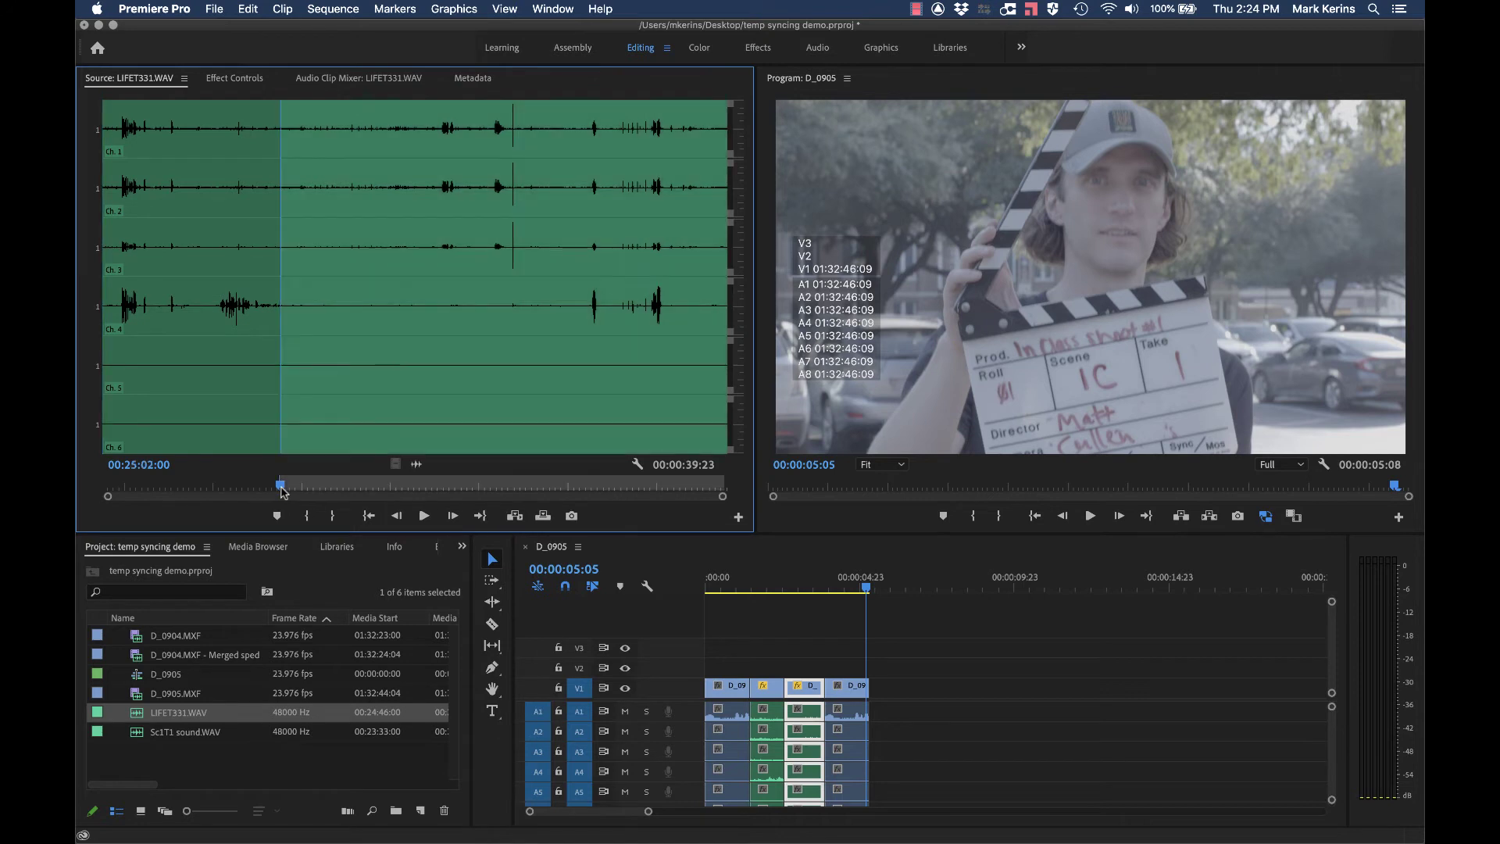
pyautogui.moveTo(283, 491); pyautogui.dragTo(922, 742)
pyautogui.press('o')
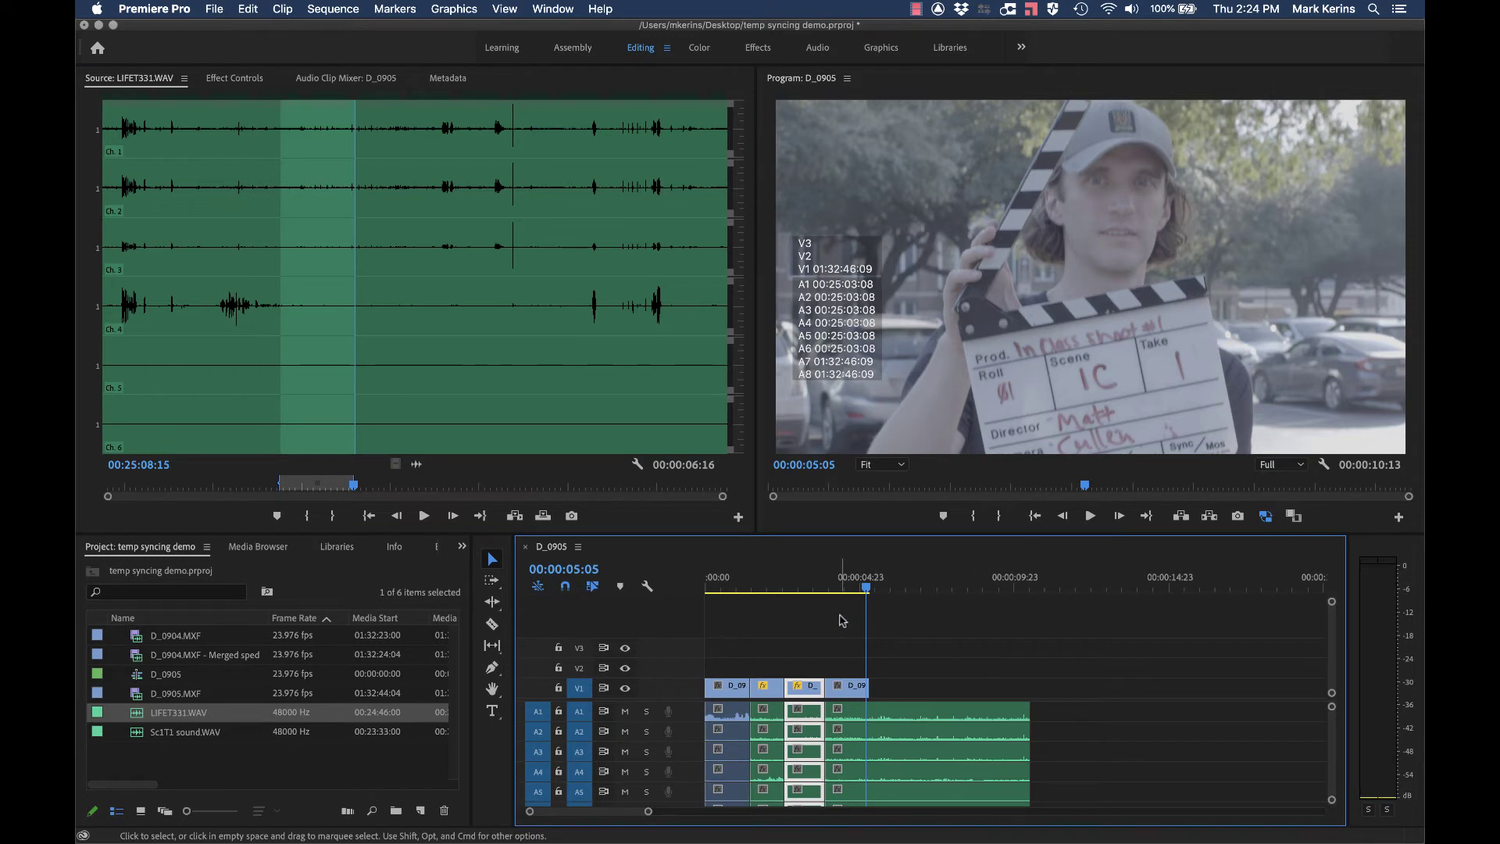
# Return the sequence to 00:00:03:05, deselect the clips, and scrub through to the end.
pyautogui.click(802, 617)
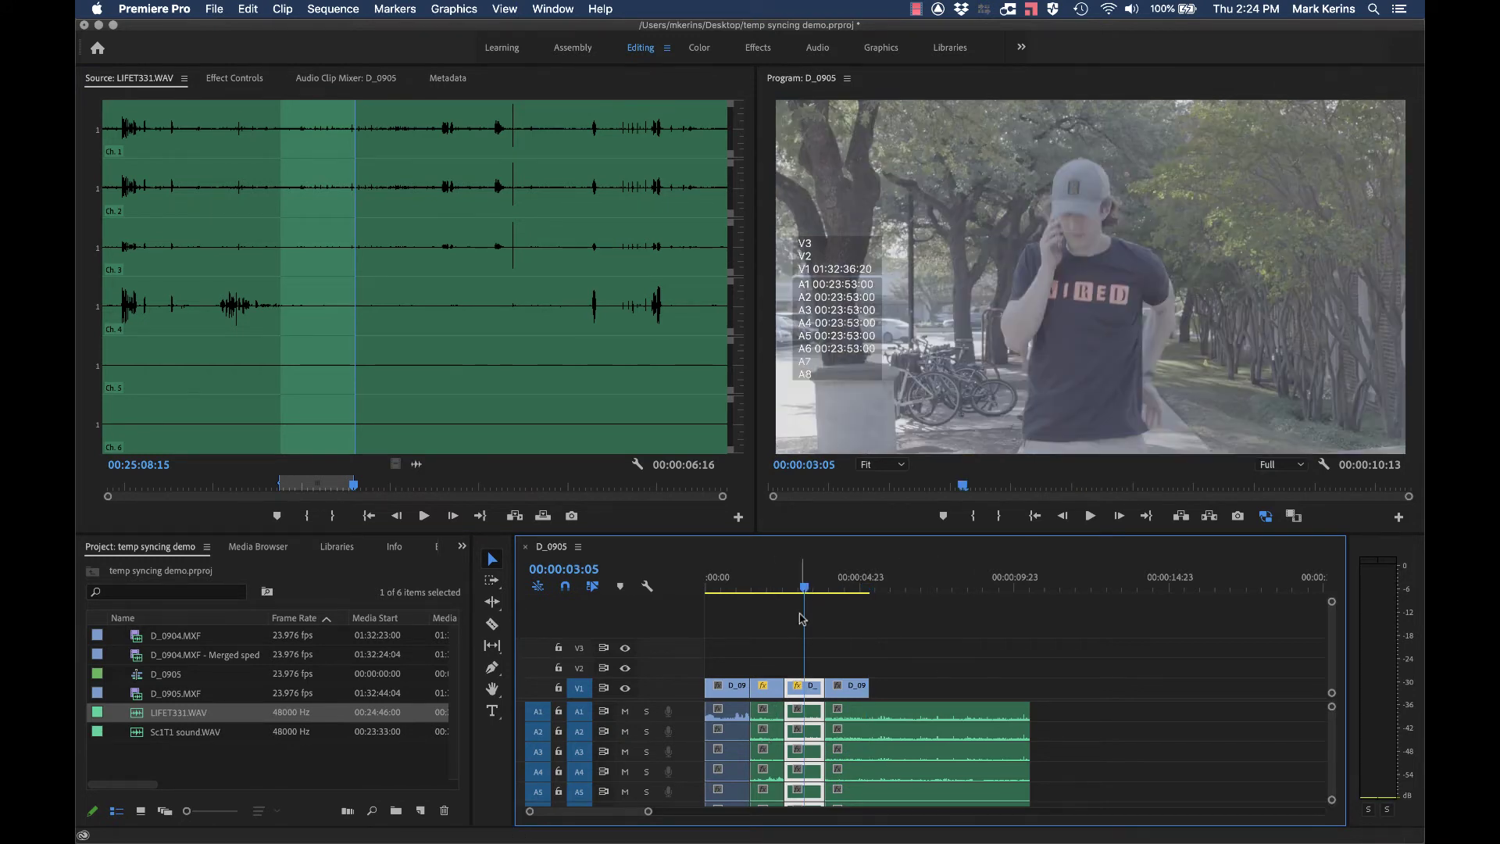
pyautogui.click(821, 626)
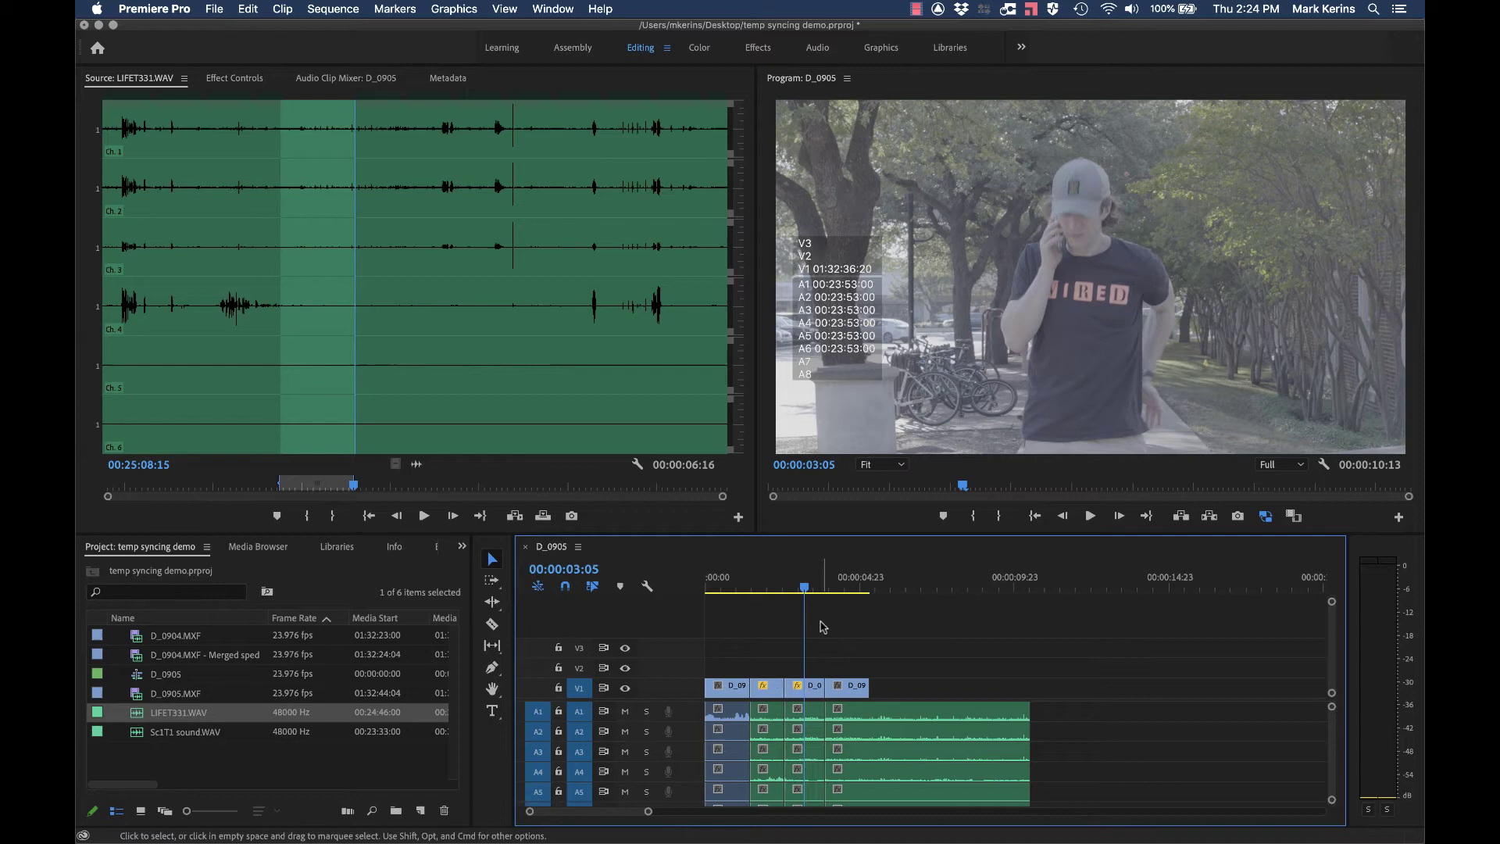
pyautogui.moveTo(725, 579); pyautogui.dragTo(1024, 578)
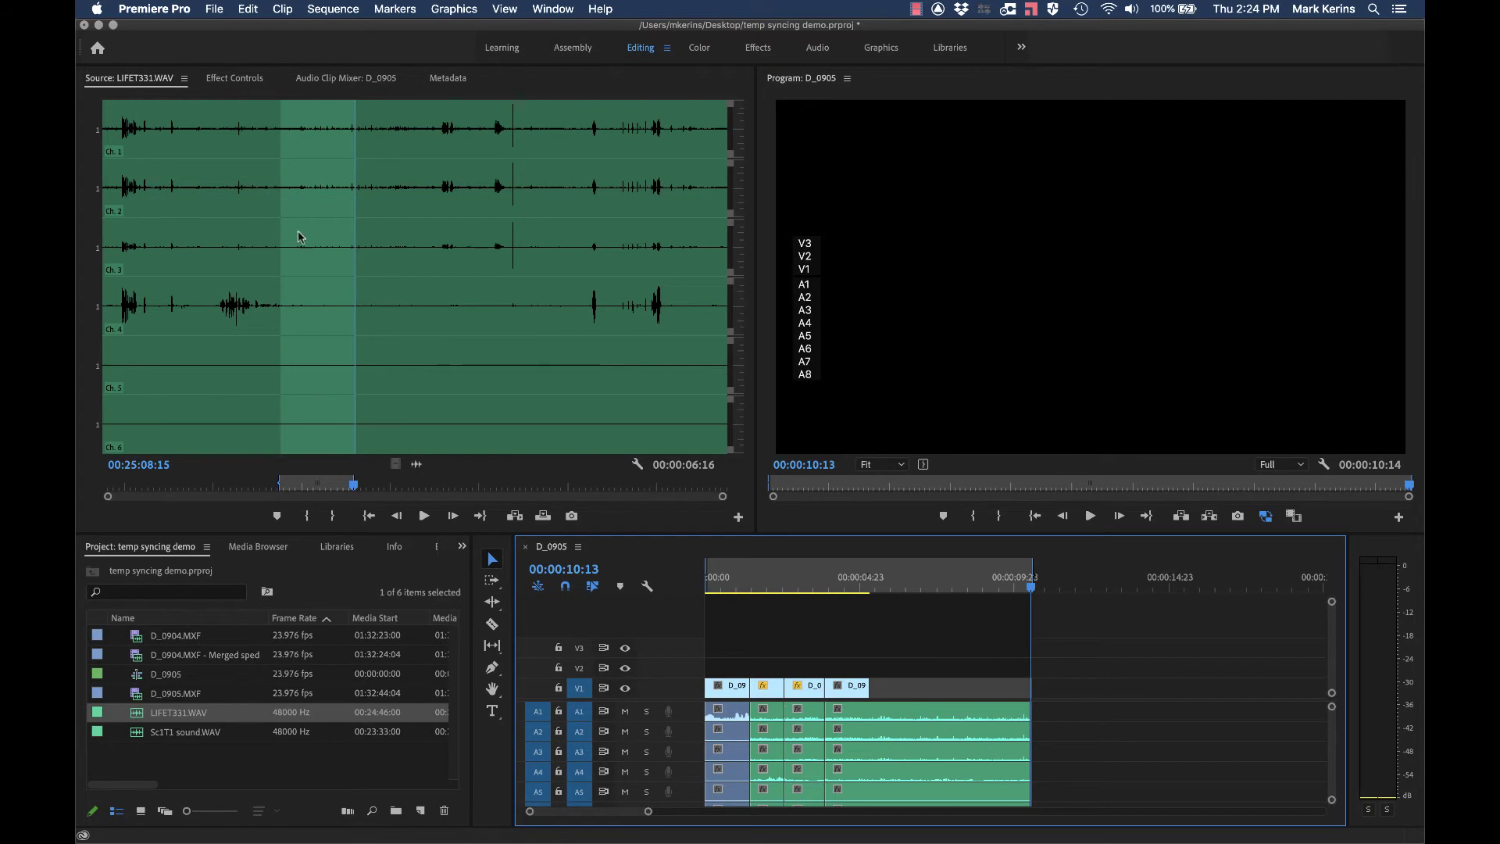
# Save a Final Cut Pro XML of D_0905 to the Desktop as 'synching demo sequence xml'.
pyautogui.click(214, 9)
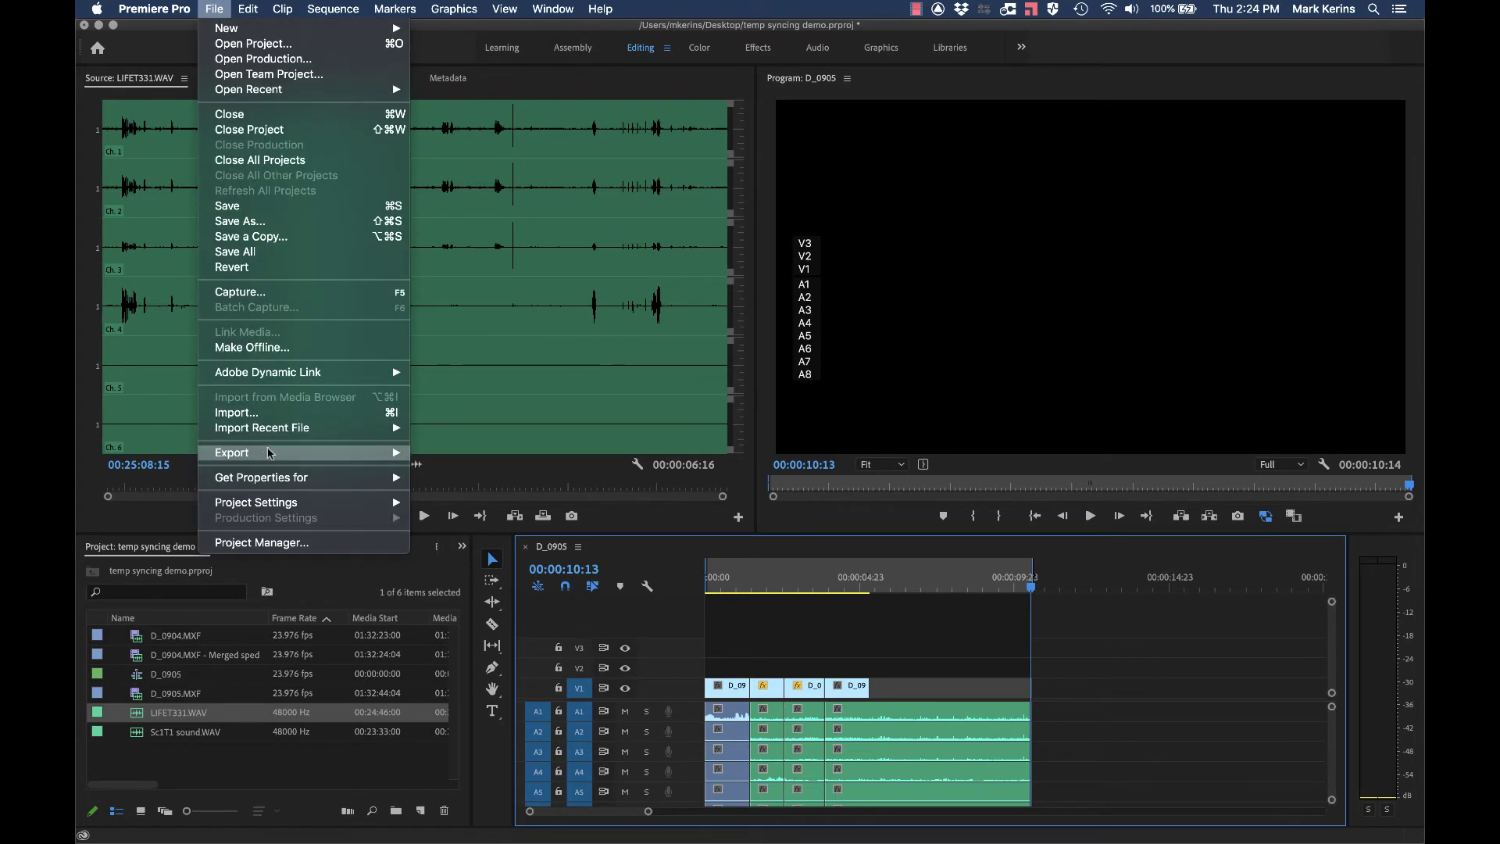
pyautogui.moveTo(269, 453)
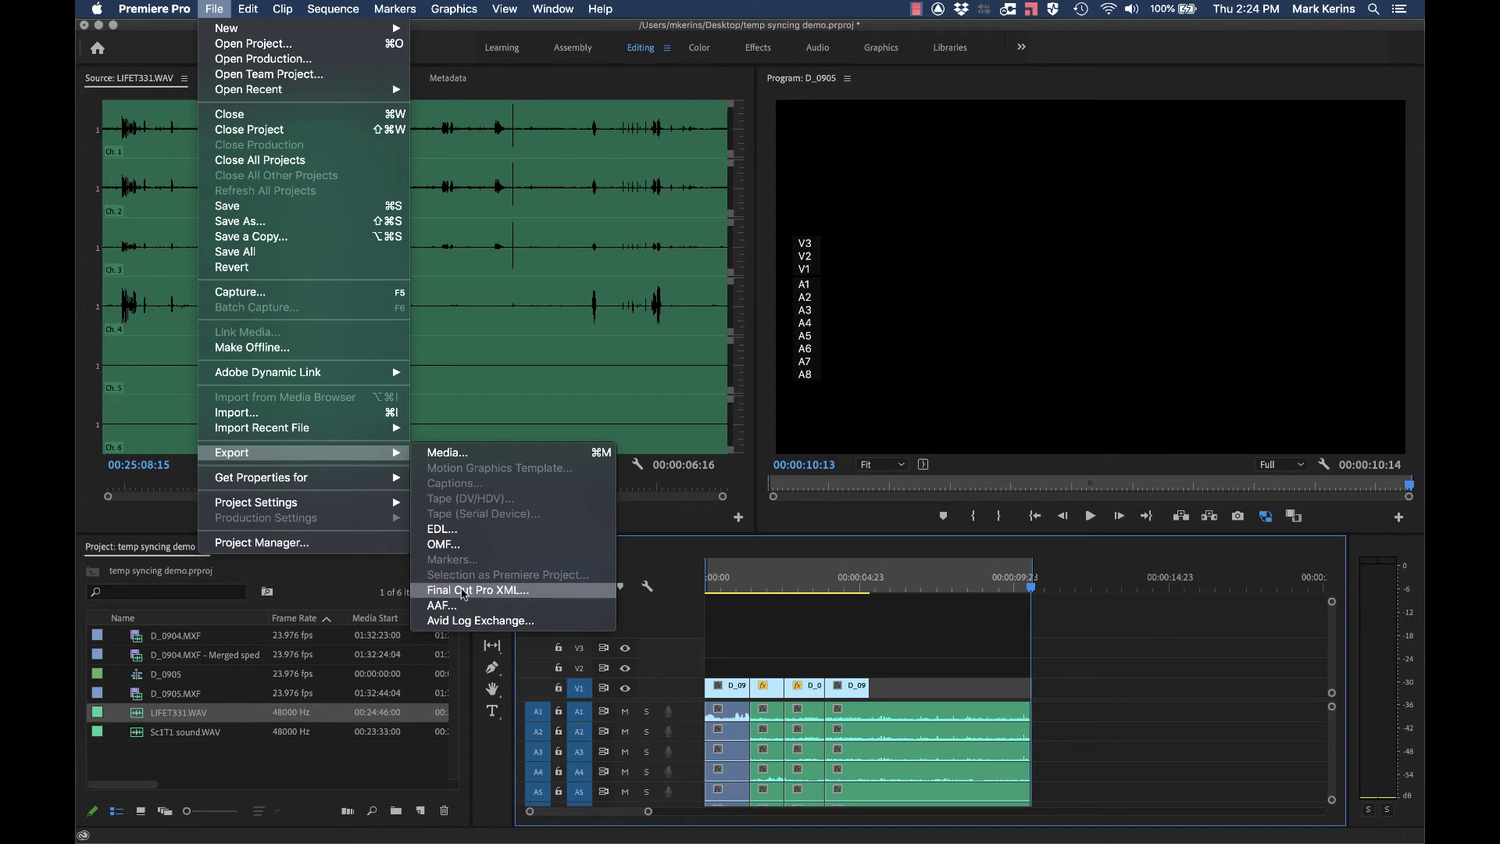
pyautogui.click(483, 591)
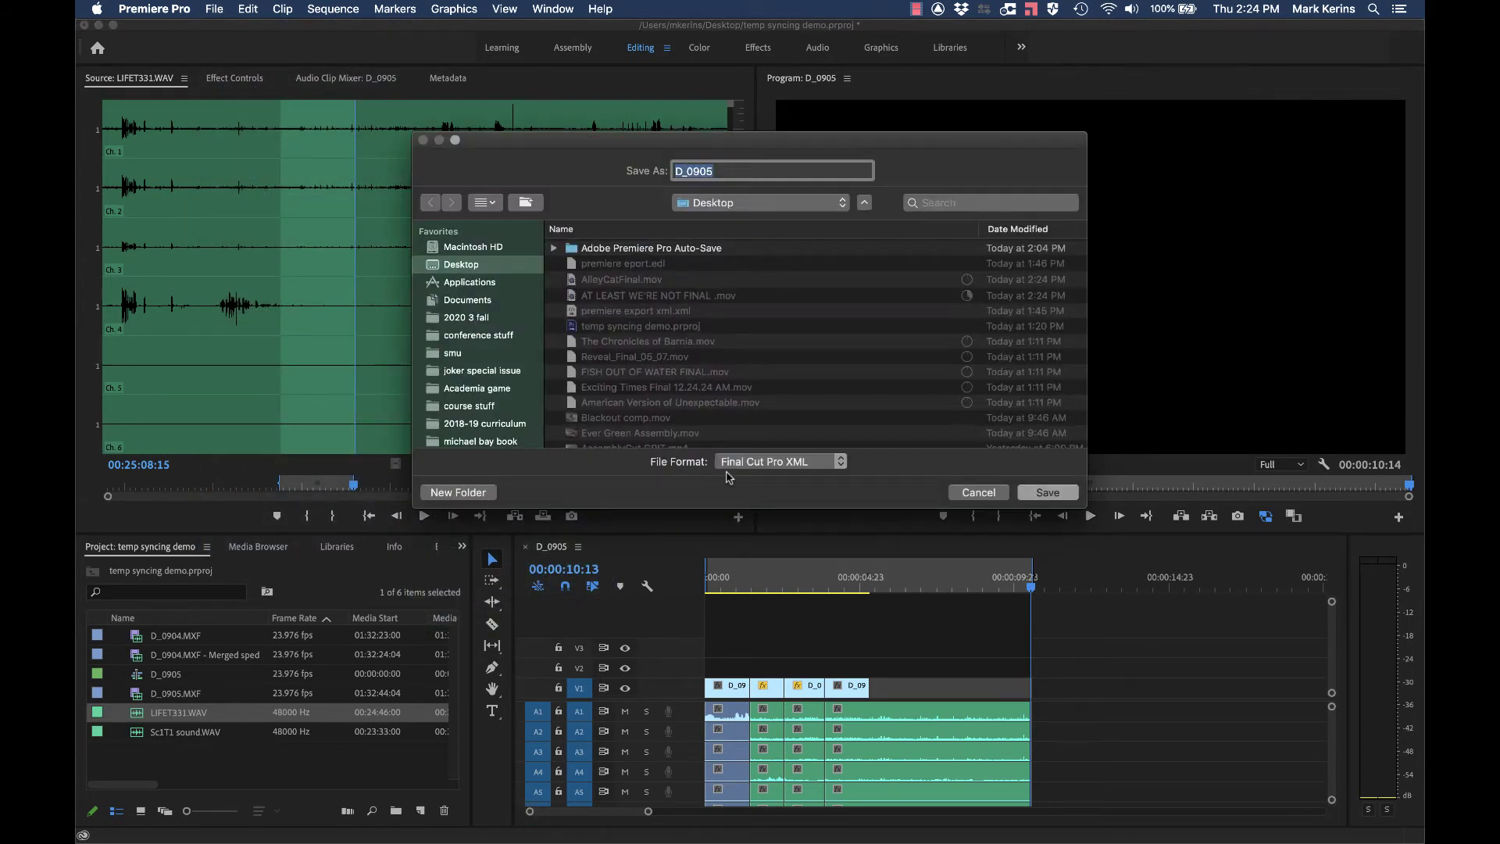
pyautogui.write('synching demo sequence xml')
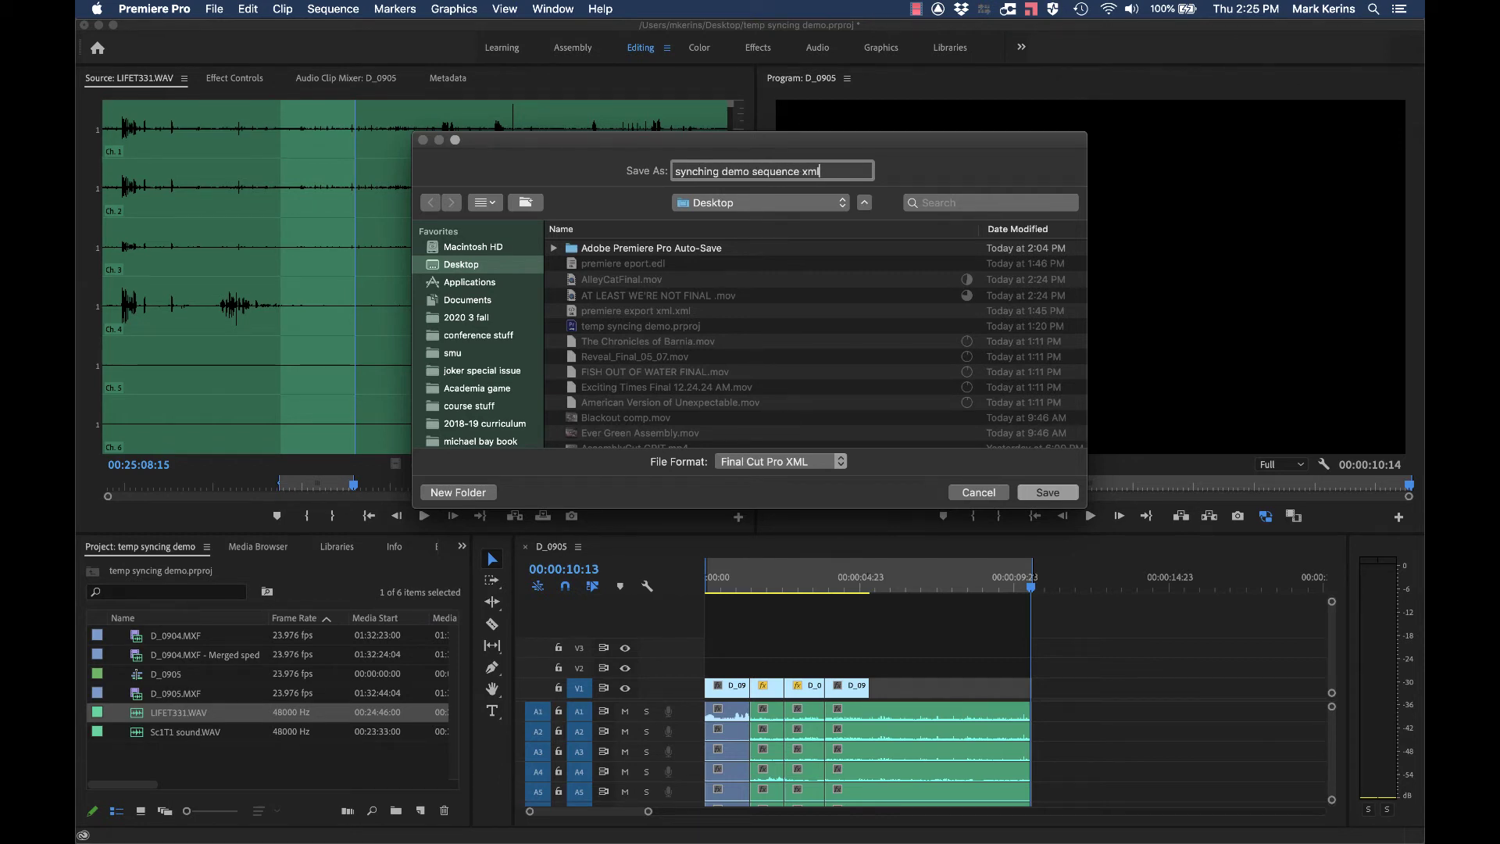
pyautogui.press('Return')
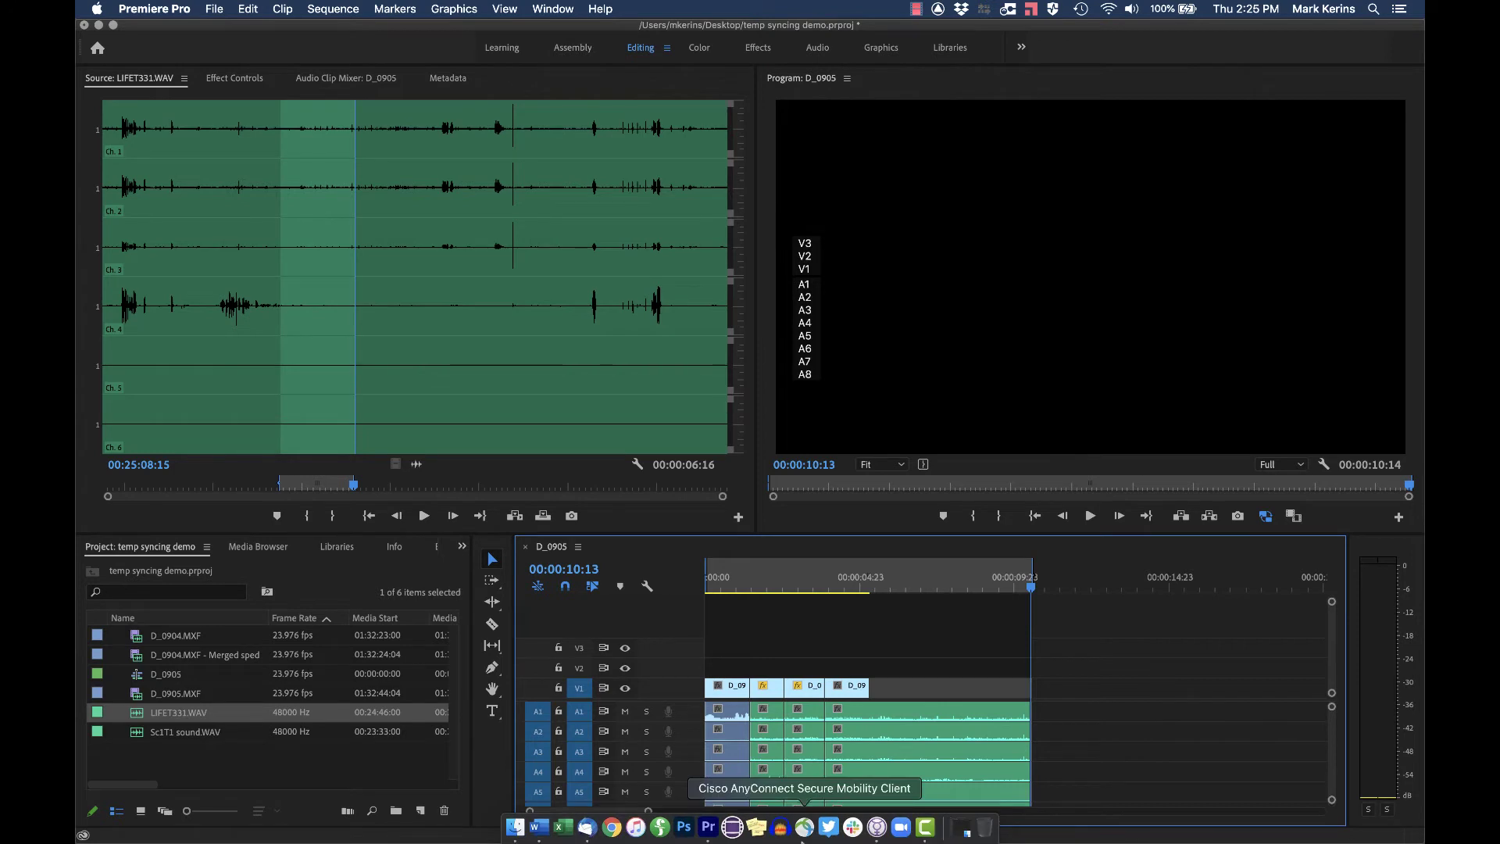
# In Resolve, import a timeline from XML and open 'synching demo sequence xml.xml' from the Desktop.
pyautogui.click(753, 826)
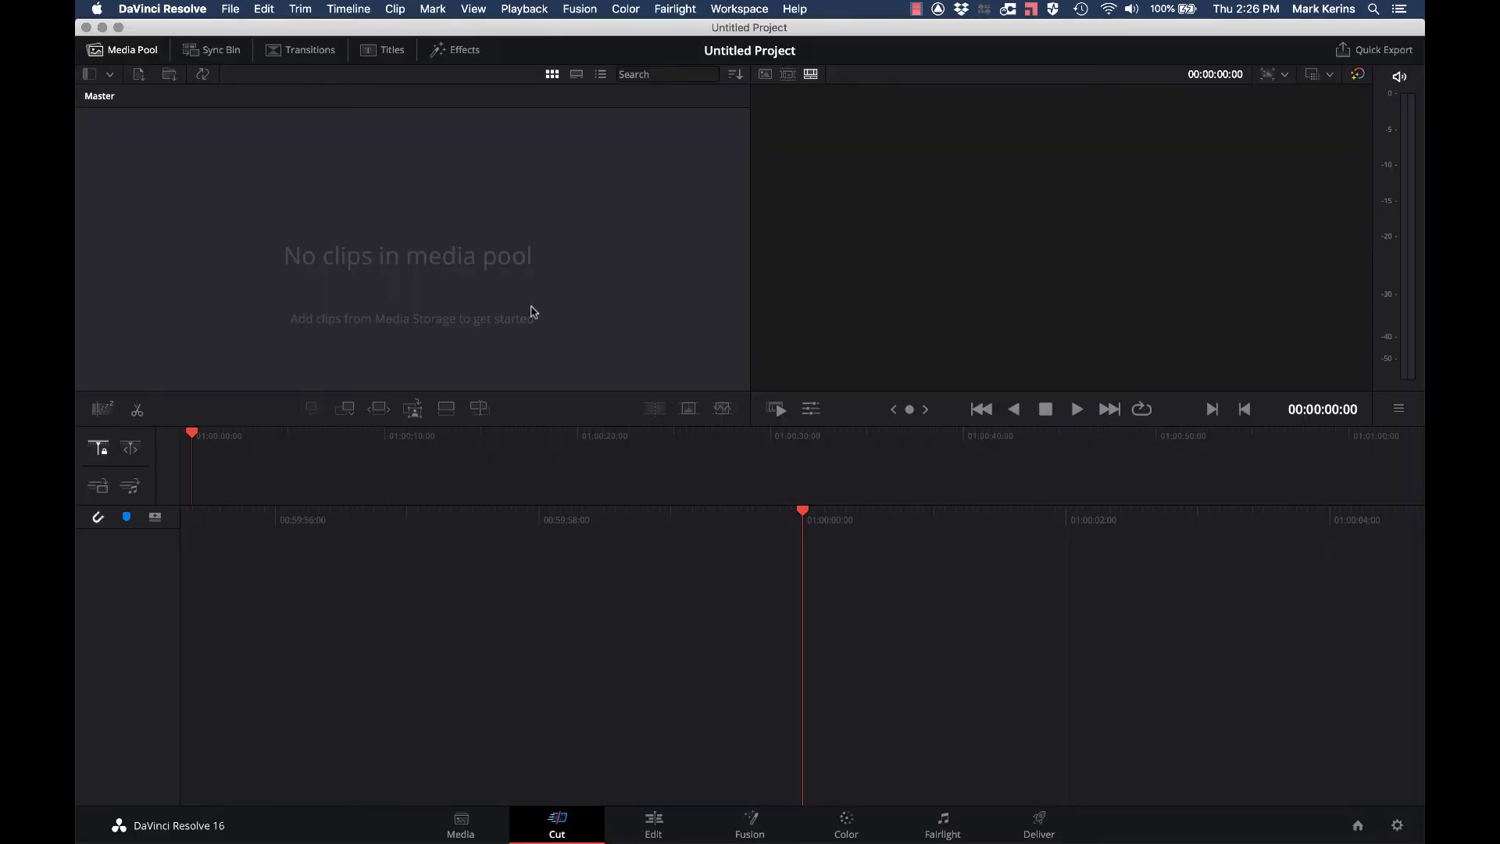
pyautogui.click(223, 7)
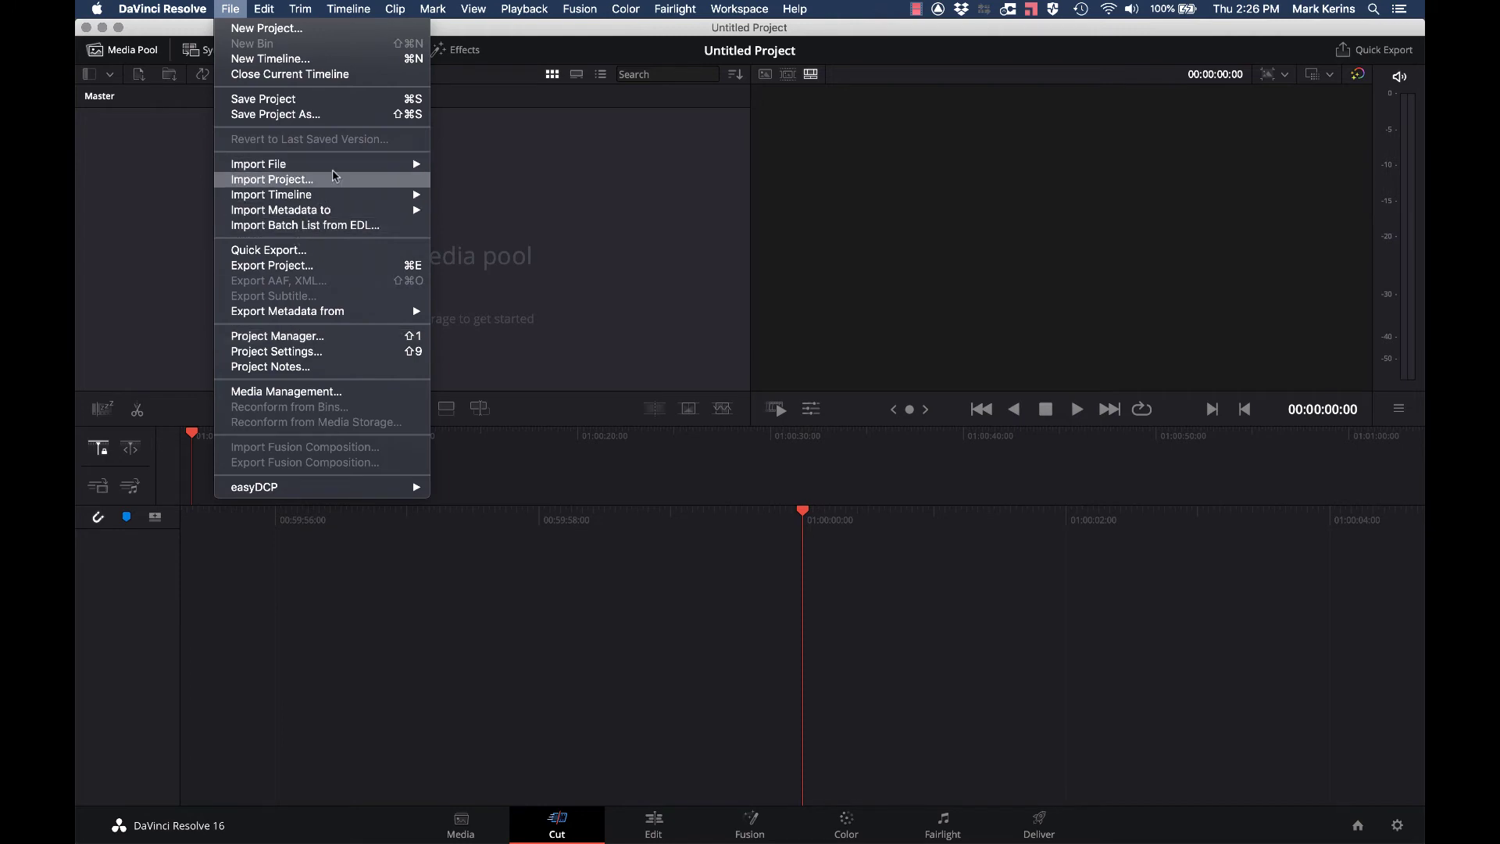
pyautogui.moveTo(334, 194)
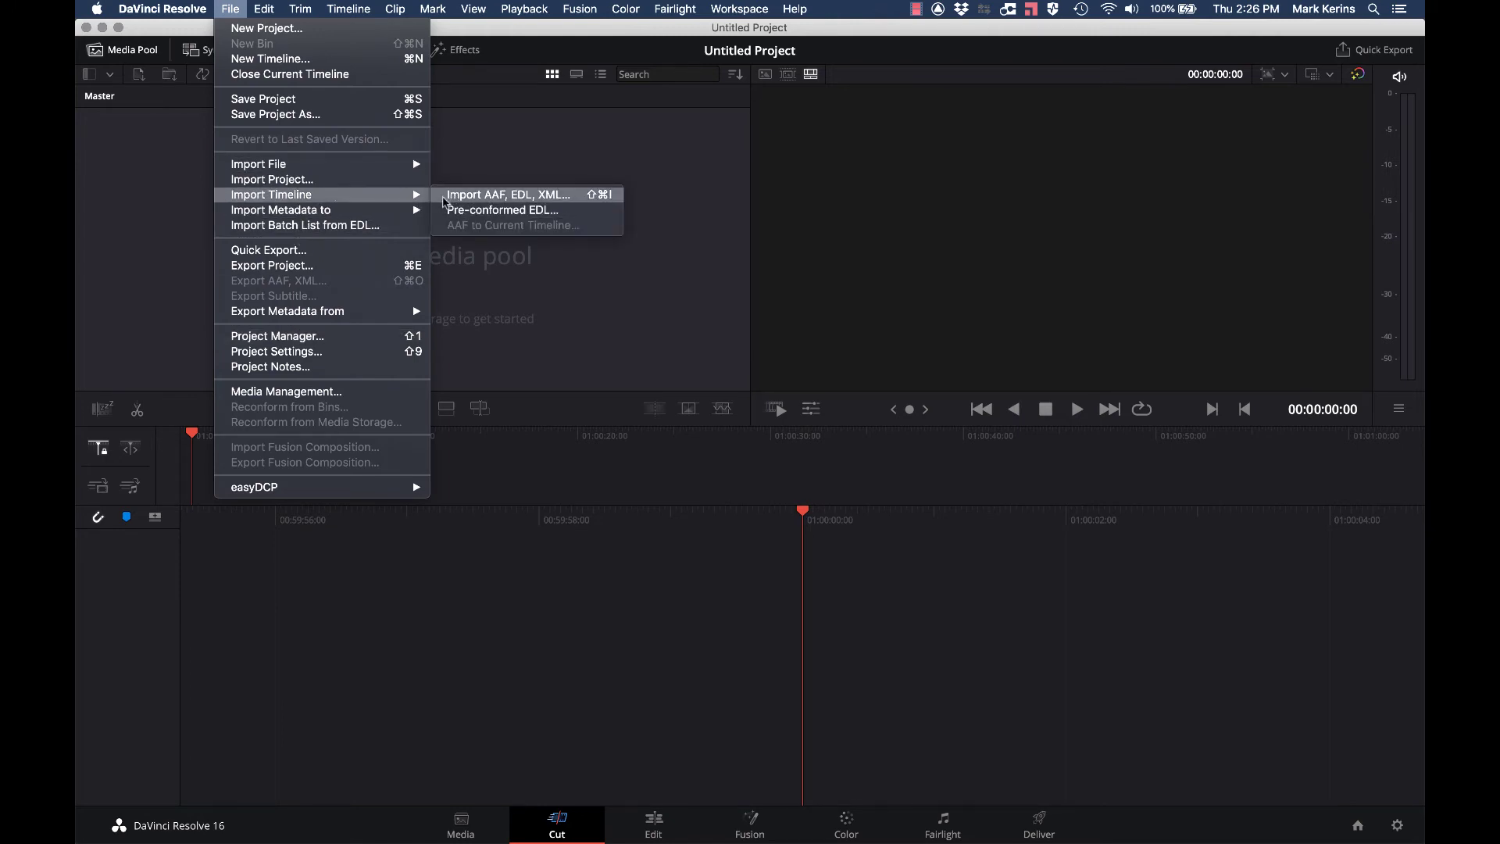
pyautogui.click(444, 197)
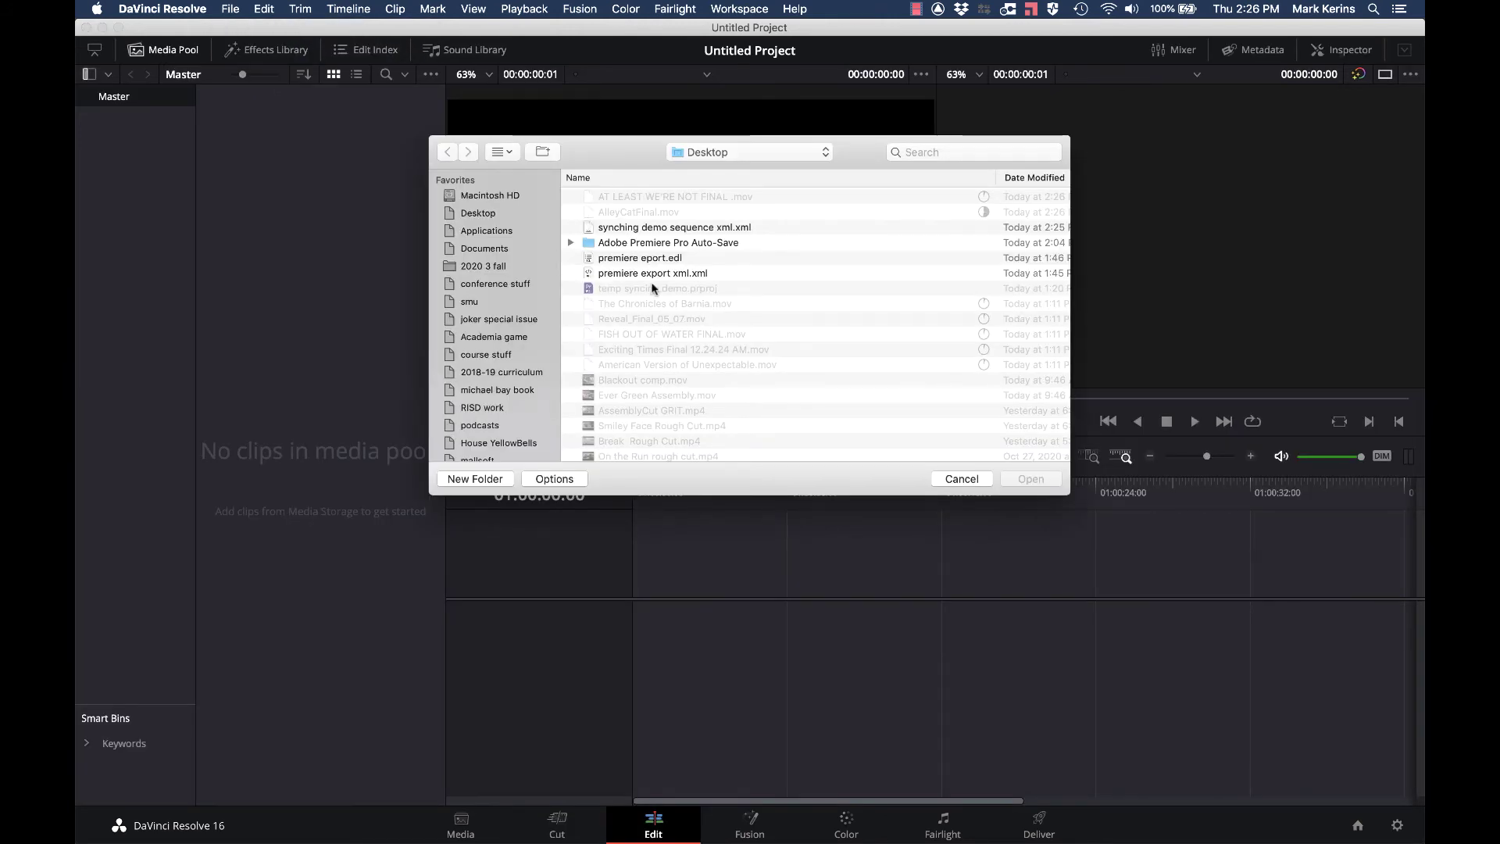
pyautogui.click(686, 229)
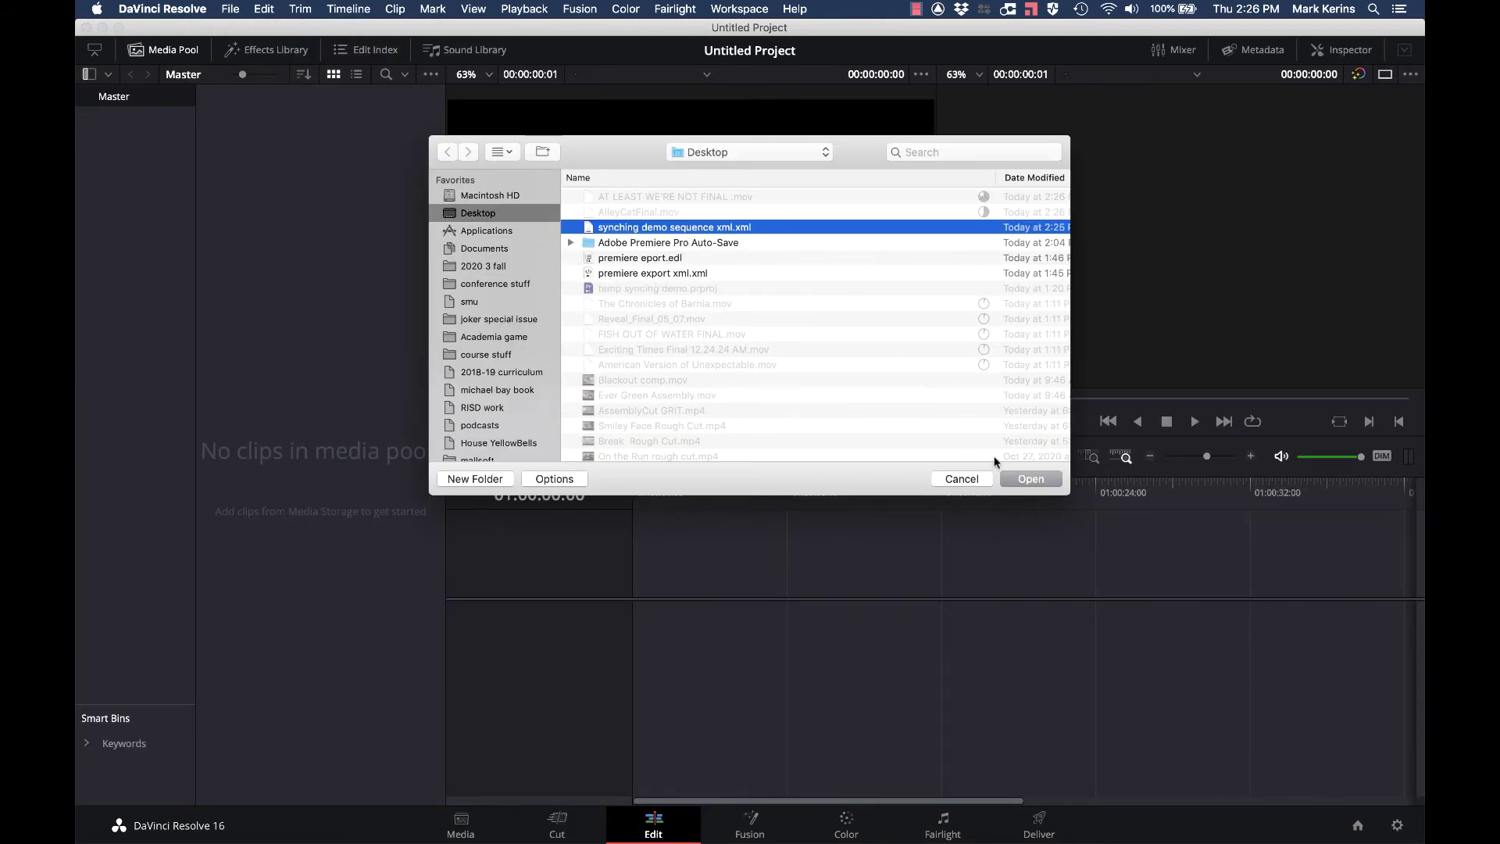
pyautogui.click(1016, 481)
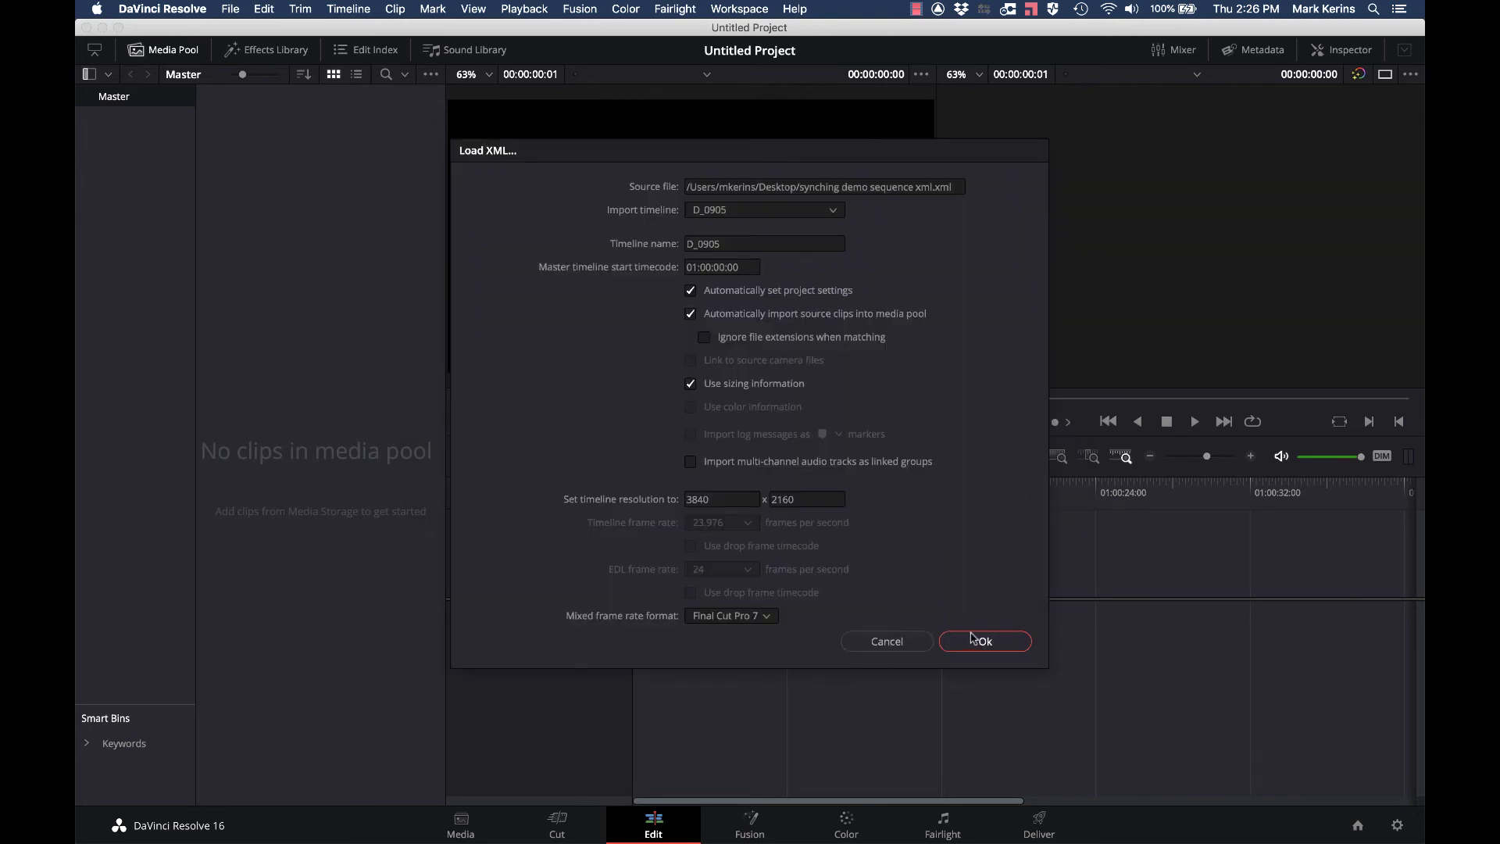
# Load the D_0905 timeline at 3840 x 2160 from the XML, then compare it in Premiere Pro.
pyautogui.click(982, 641)
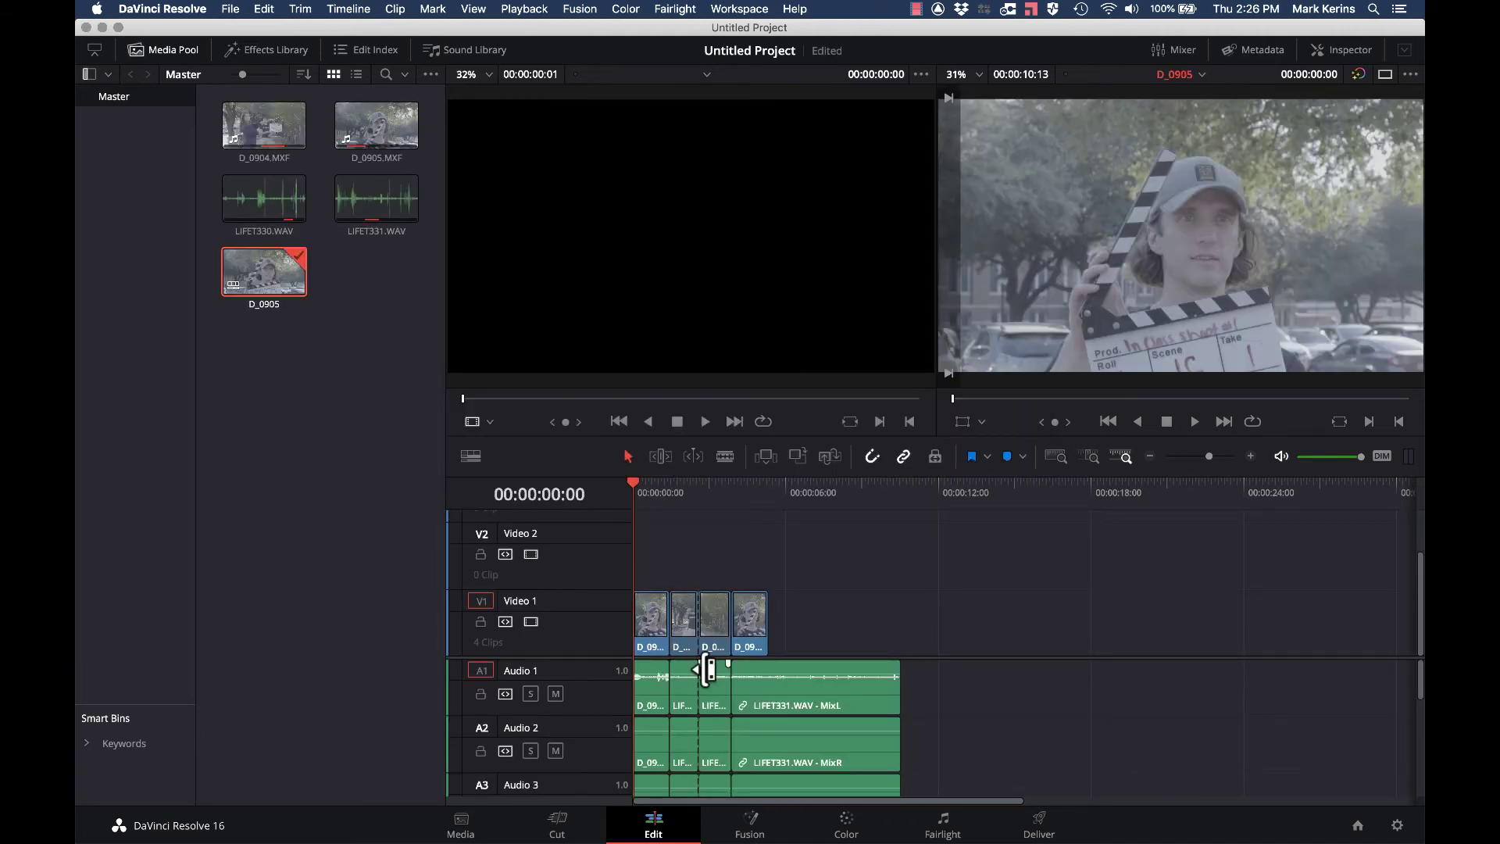
pyautogui.press('super+Tab')
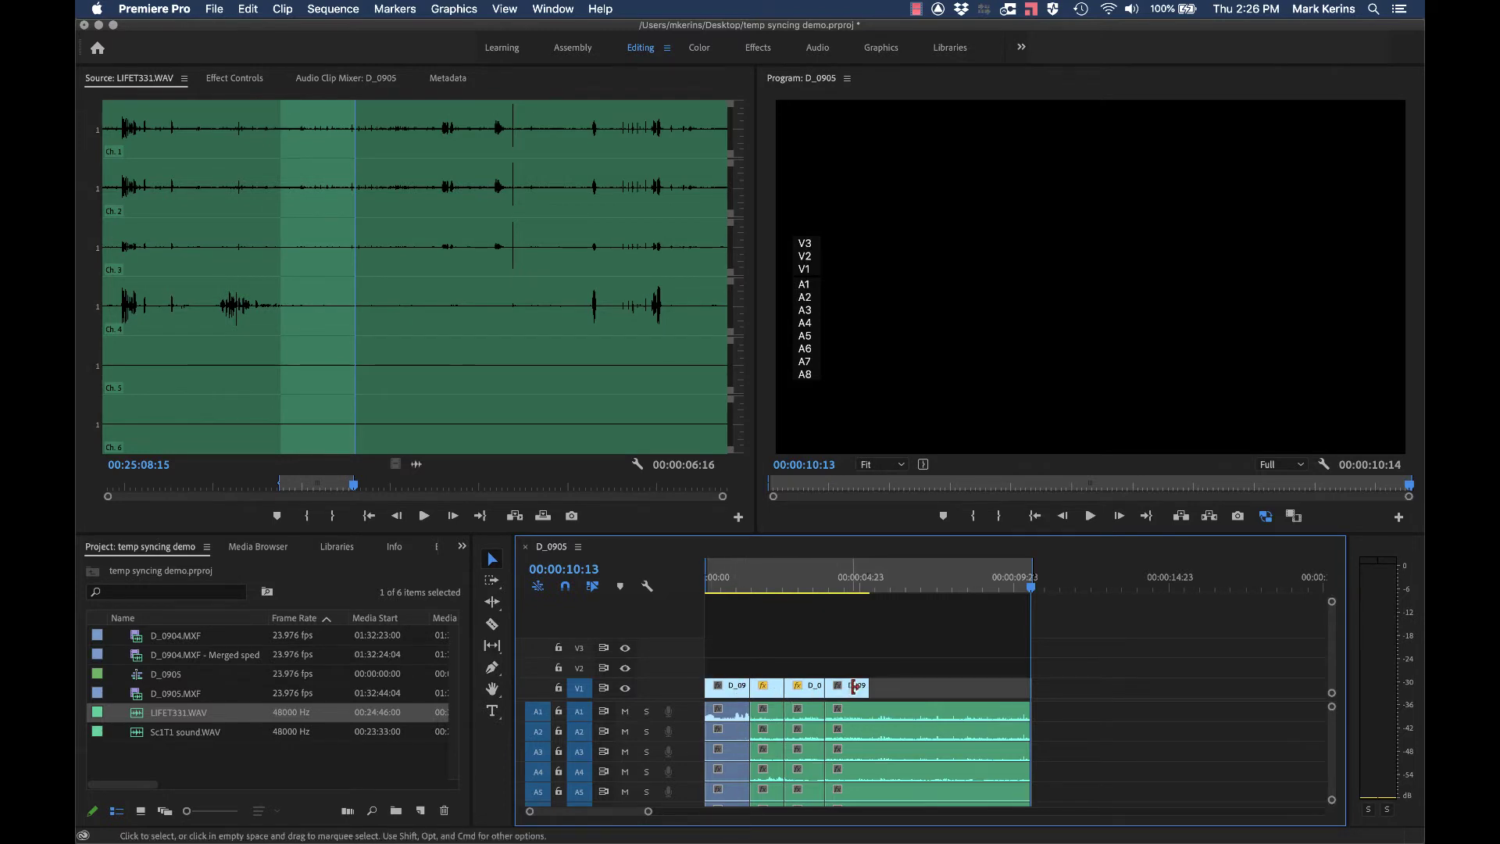
pyautogui.press('super+Tab')
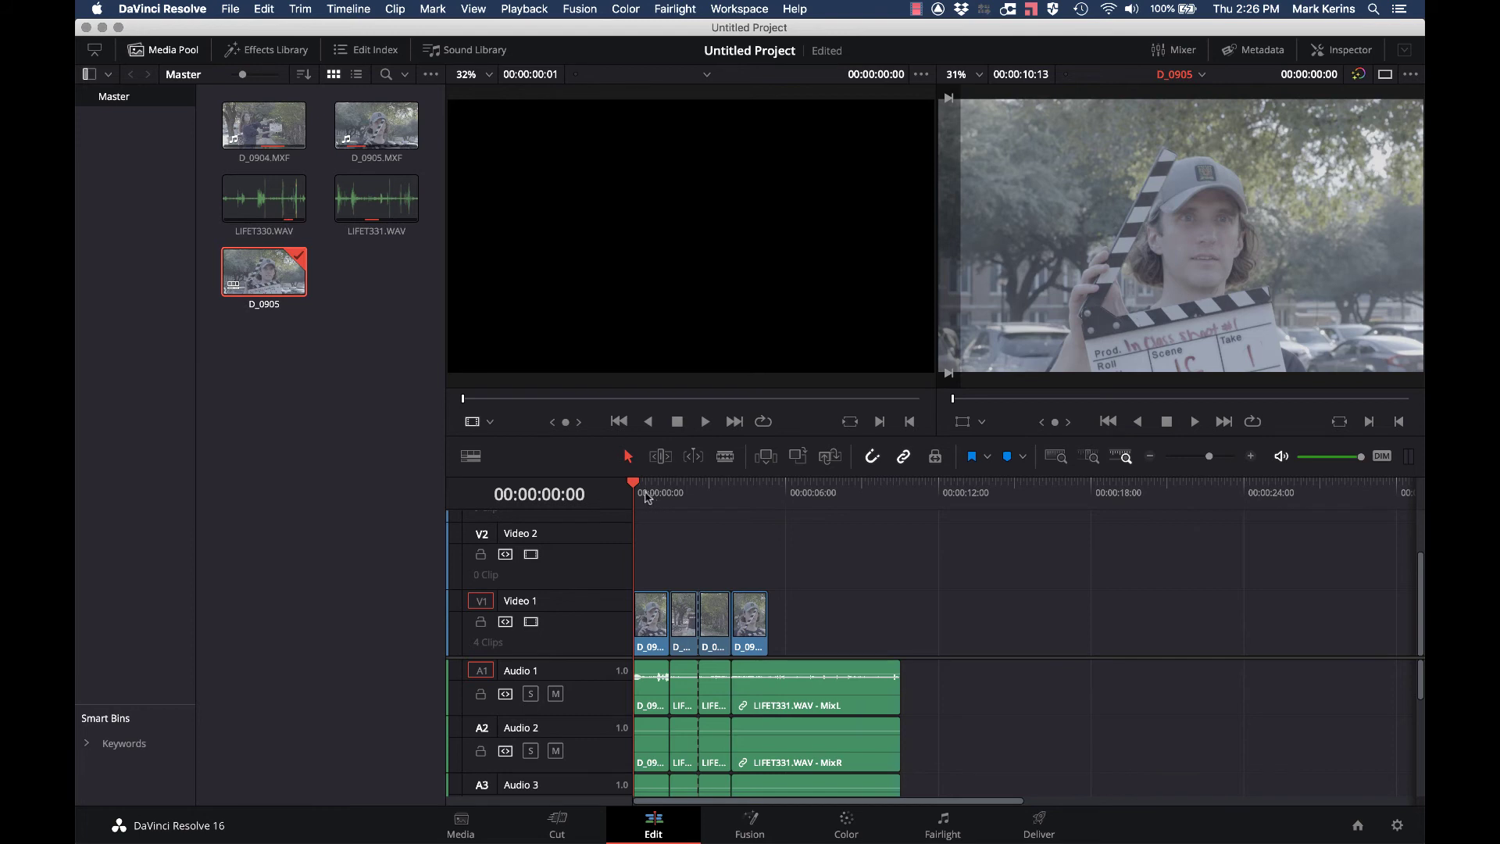
pyautogui.moveTo(649, 498); pyautogui.dragTo(669, 497)
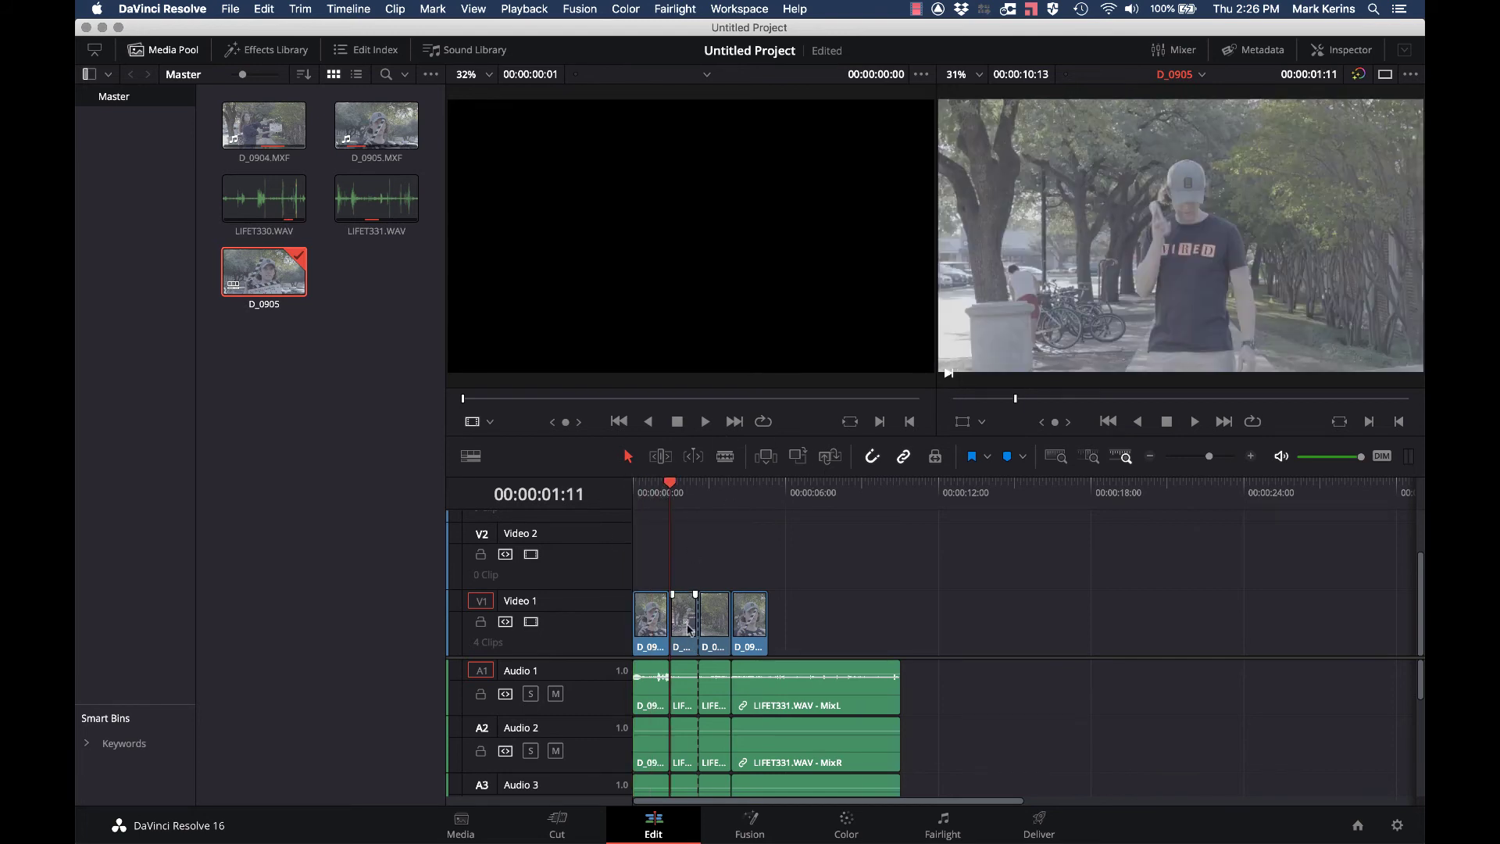
pyautogui.press('space')
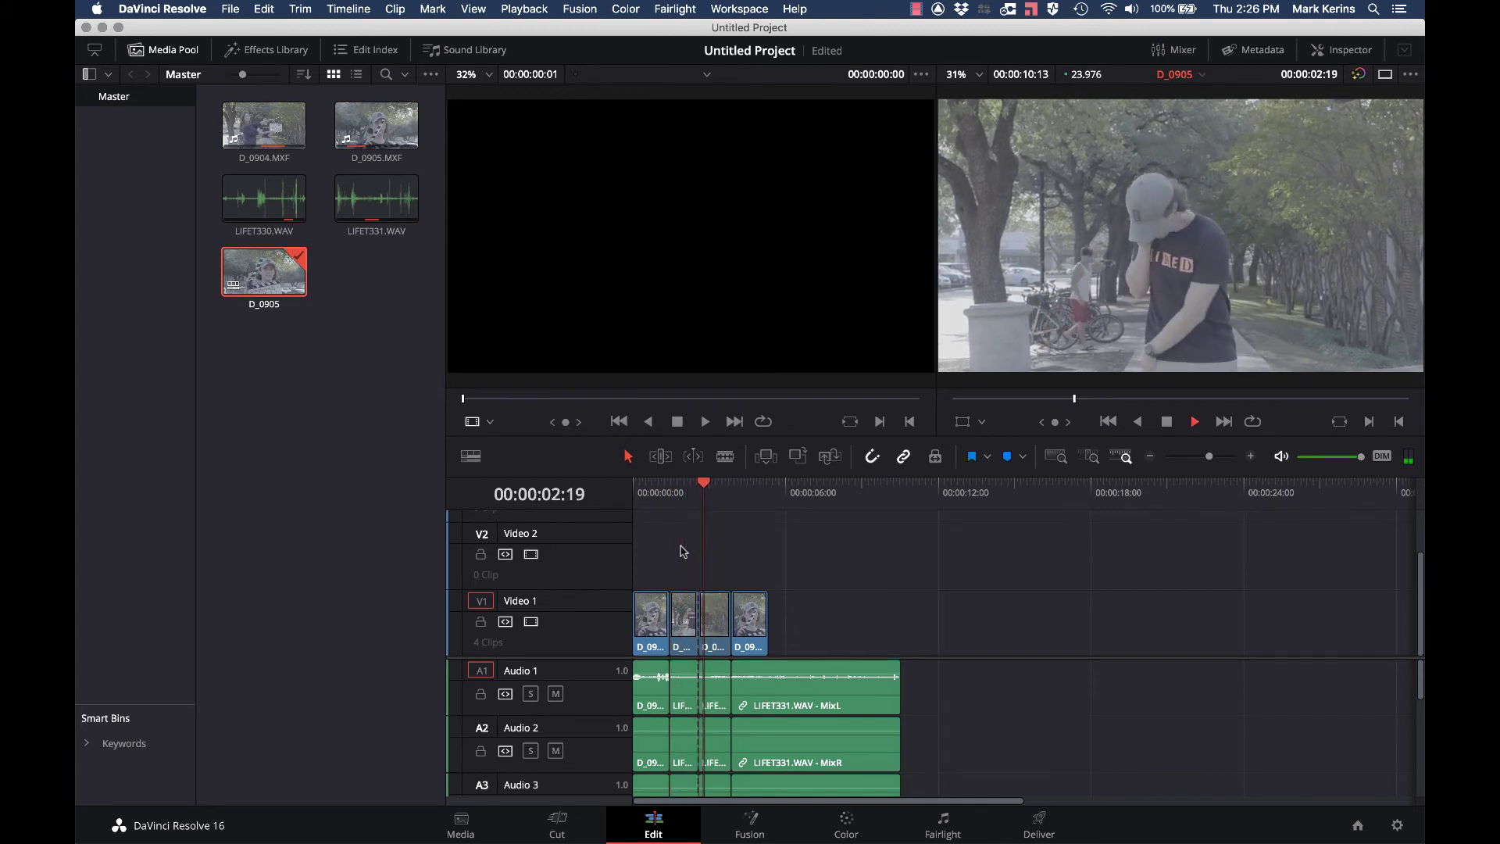
pyautogui.press('space')
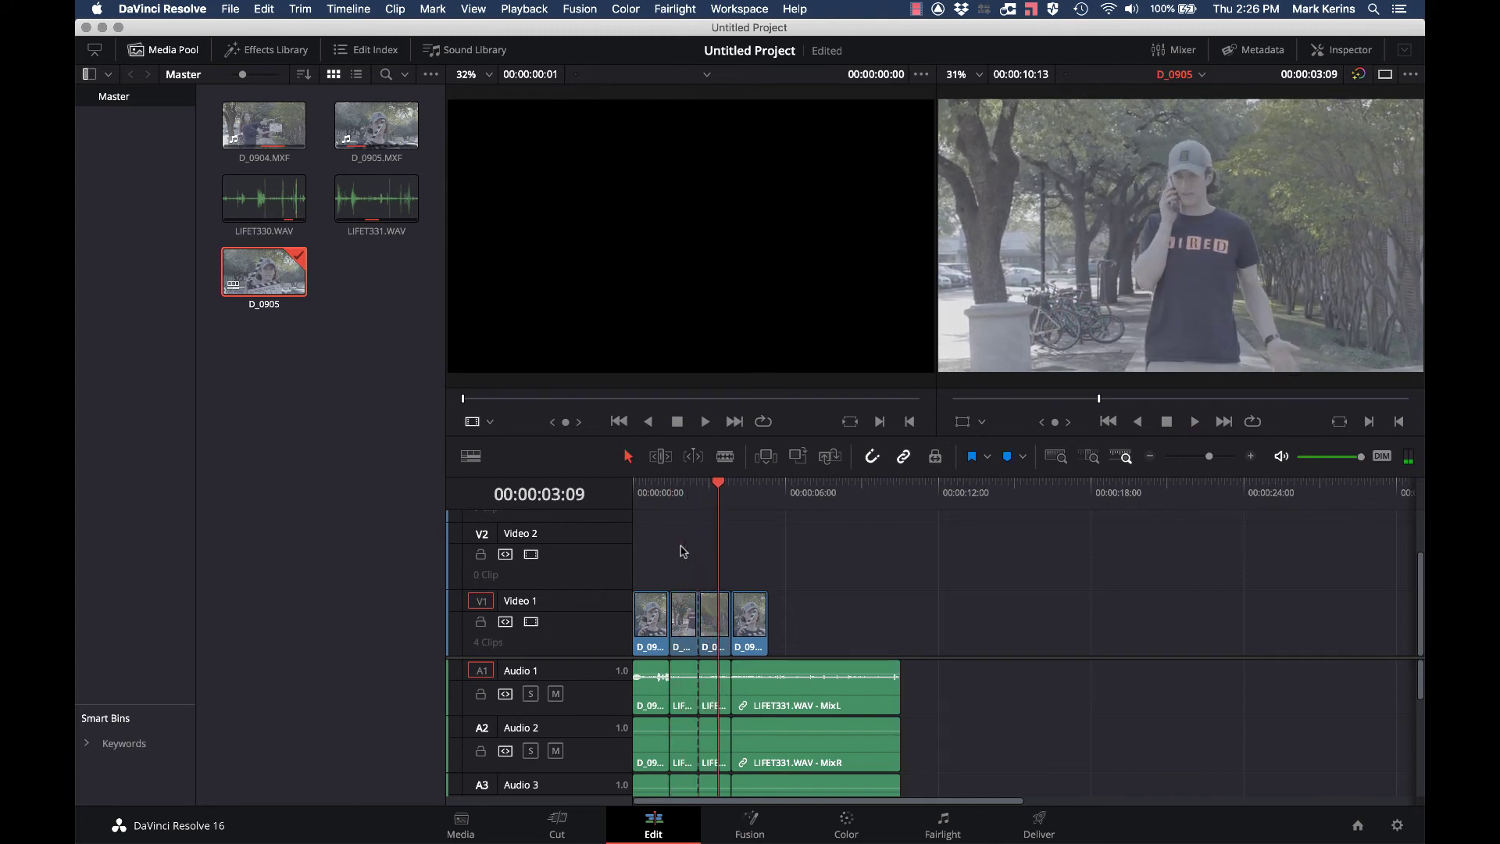
pyautogui.rightClick(713, 626)
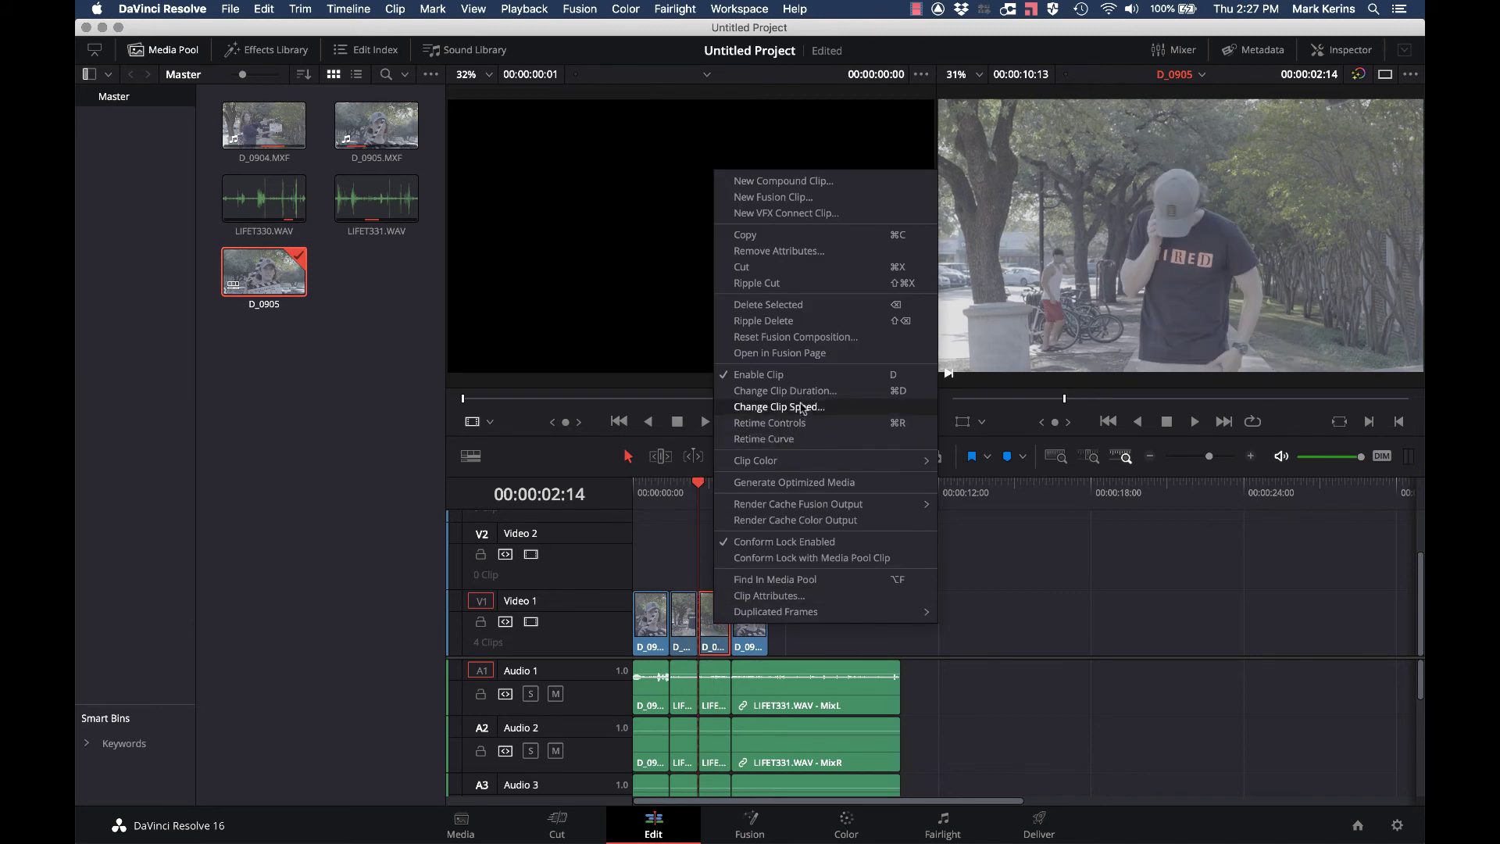
pyautogui.click(720, 406)
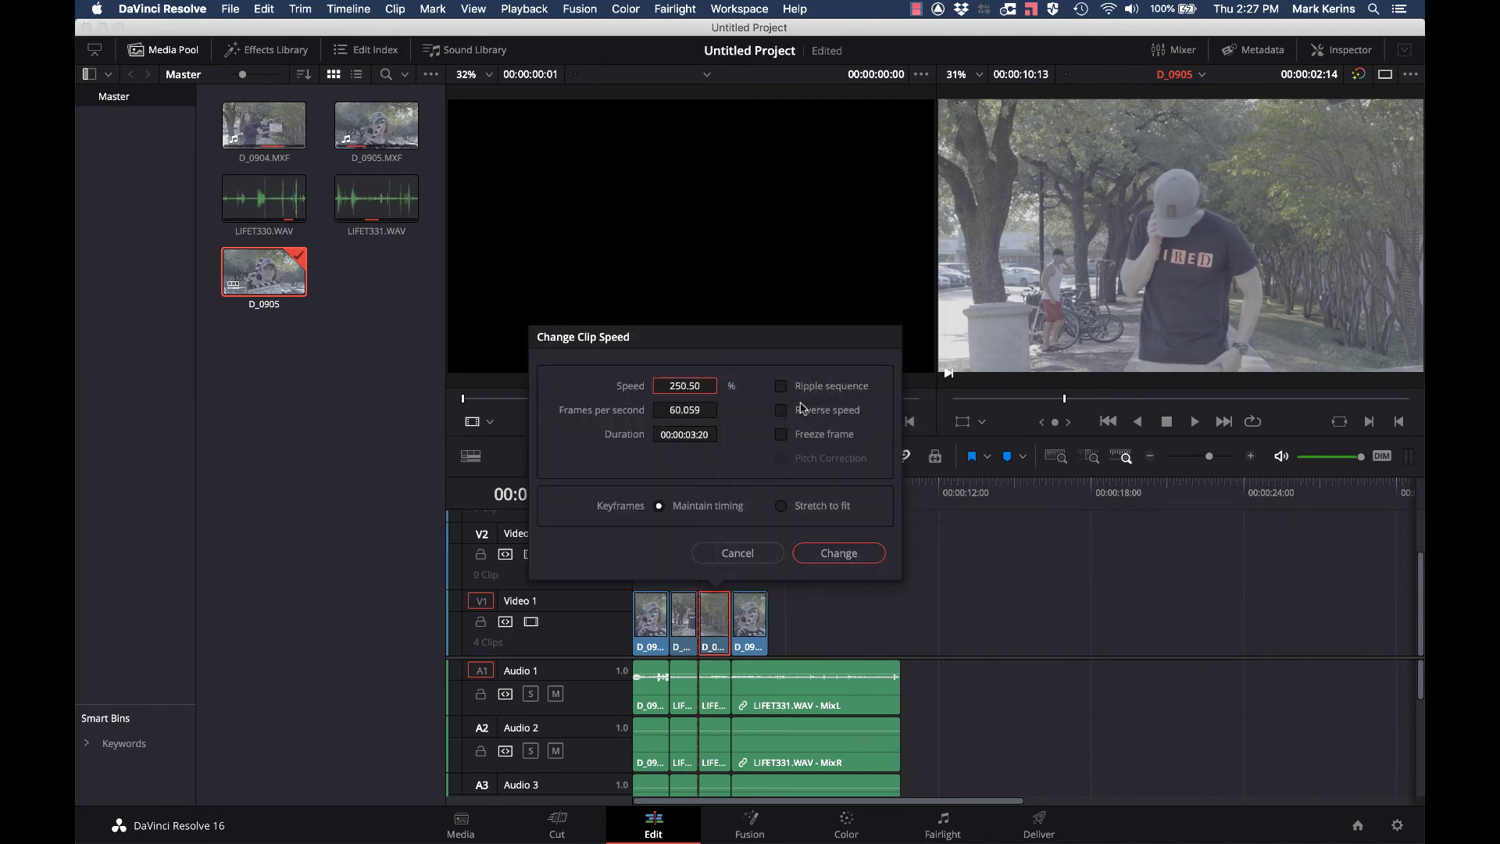
pyautogui.doubleClick(686, 386)
pyautogui.write('150')
pyautogui.press('BackSpace')
pyautogui.press('BackSpace')
pyautogui.press('BackSpace')
pyautogui.write('100')
pyautogui.press('Return')
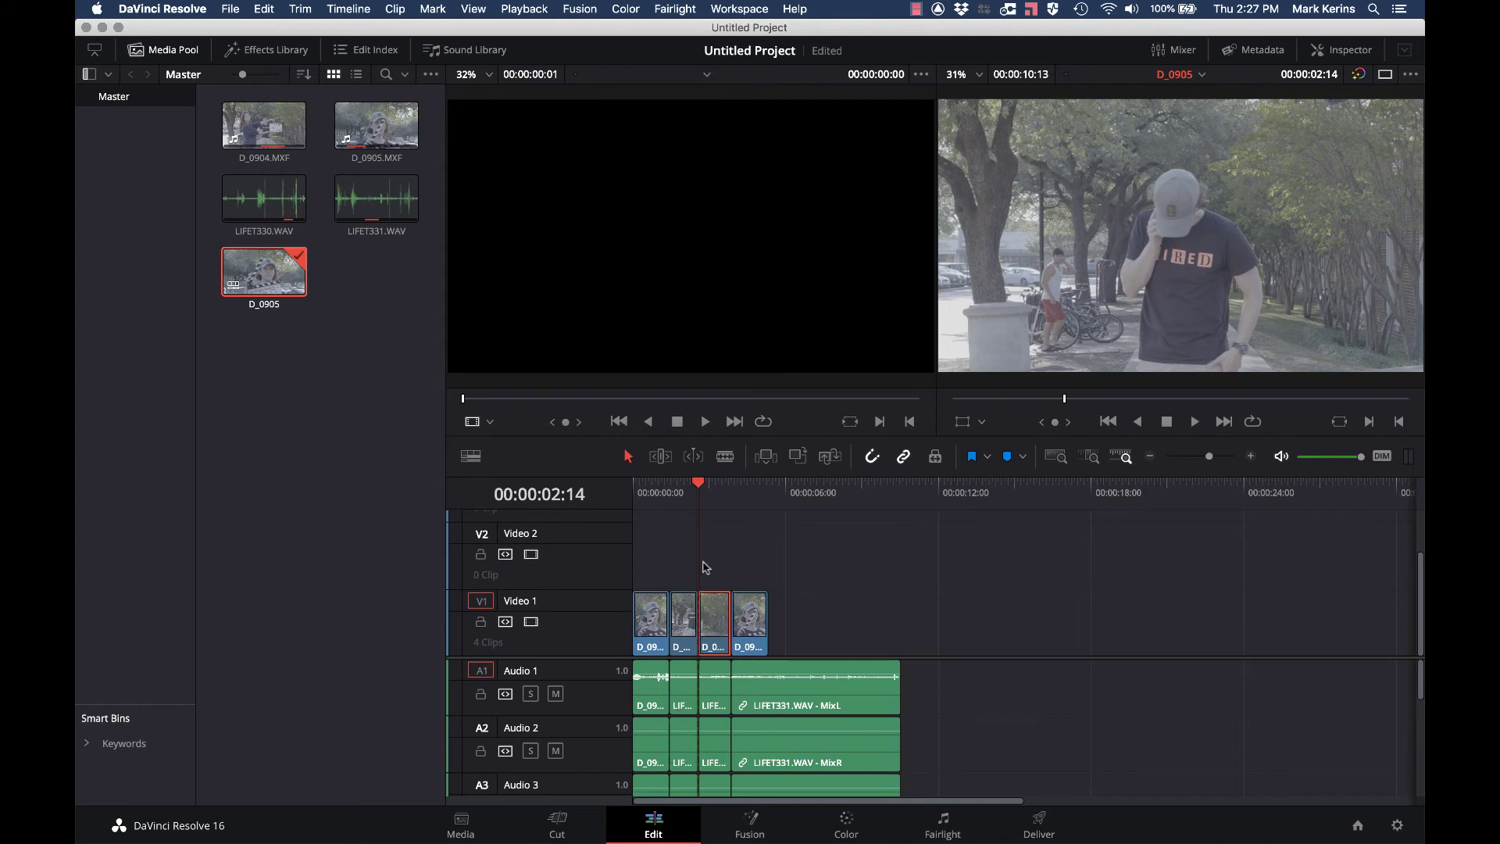
# Zoom into the D_0905 clips in Resolve at 00:00:01:11 and put Premiere on the same frame.
pyautogui.click(672, 484)
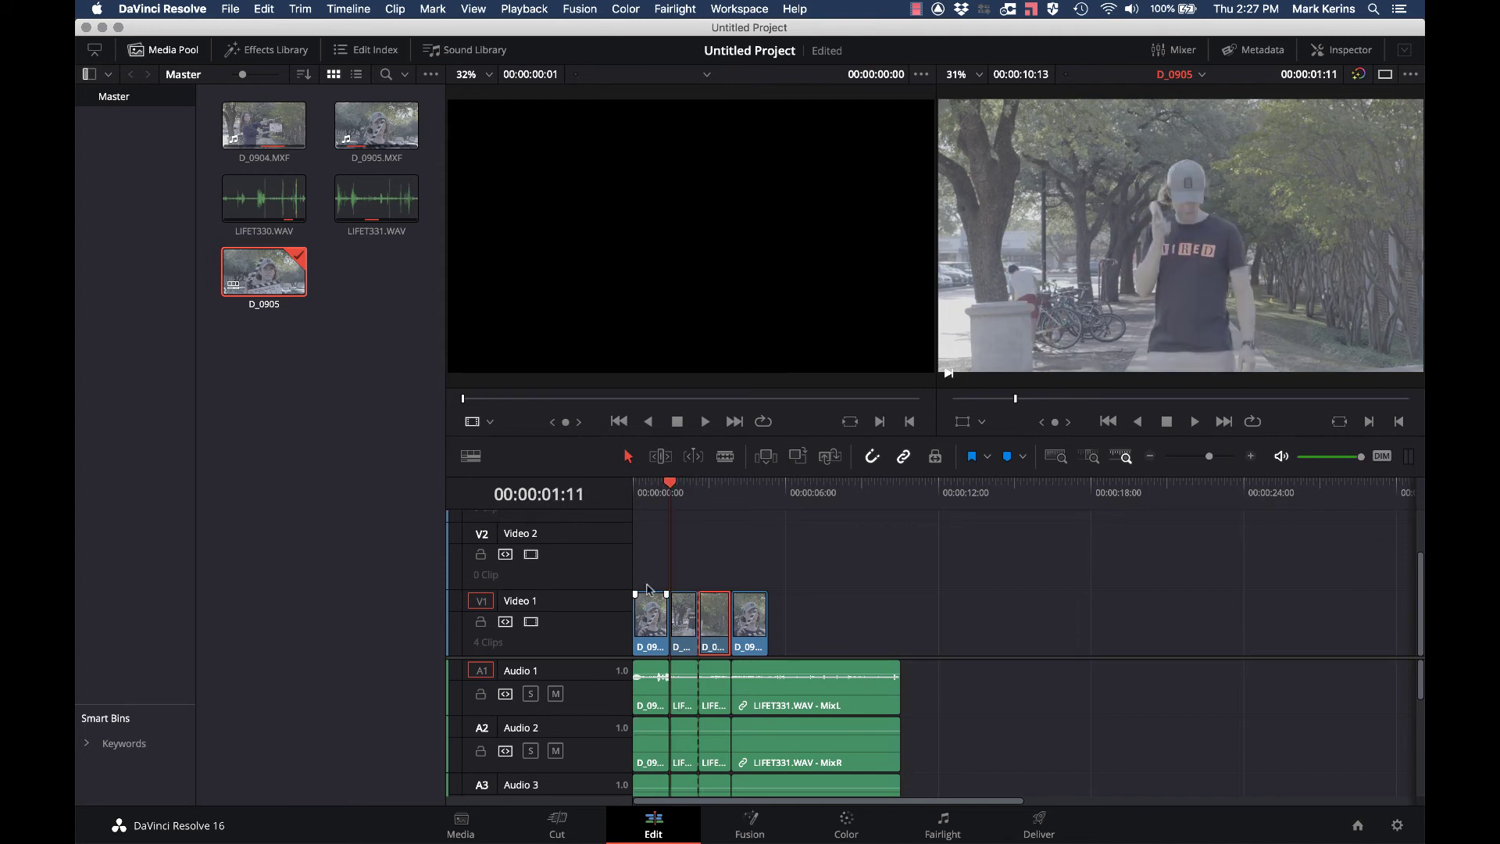
pyautogui.moveTo(1209, 457); pyautogui.dragTo(1223, 460)
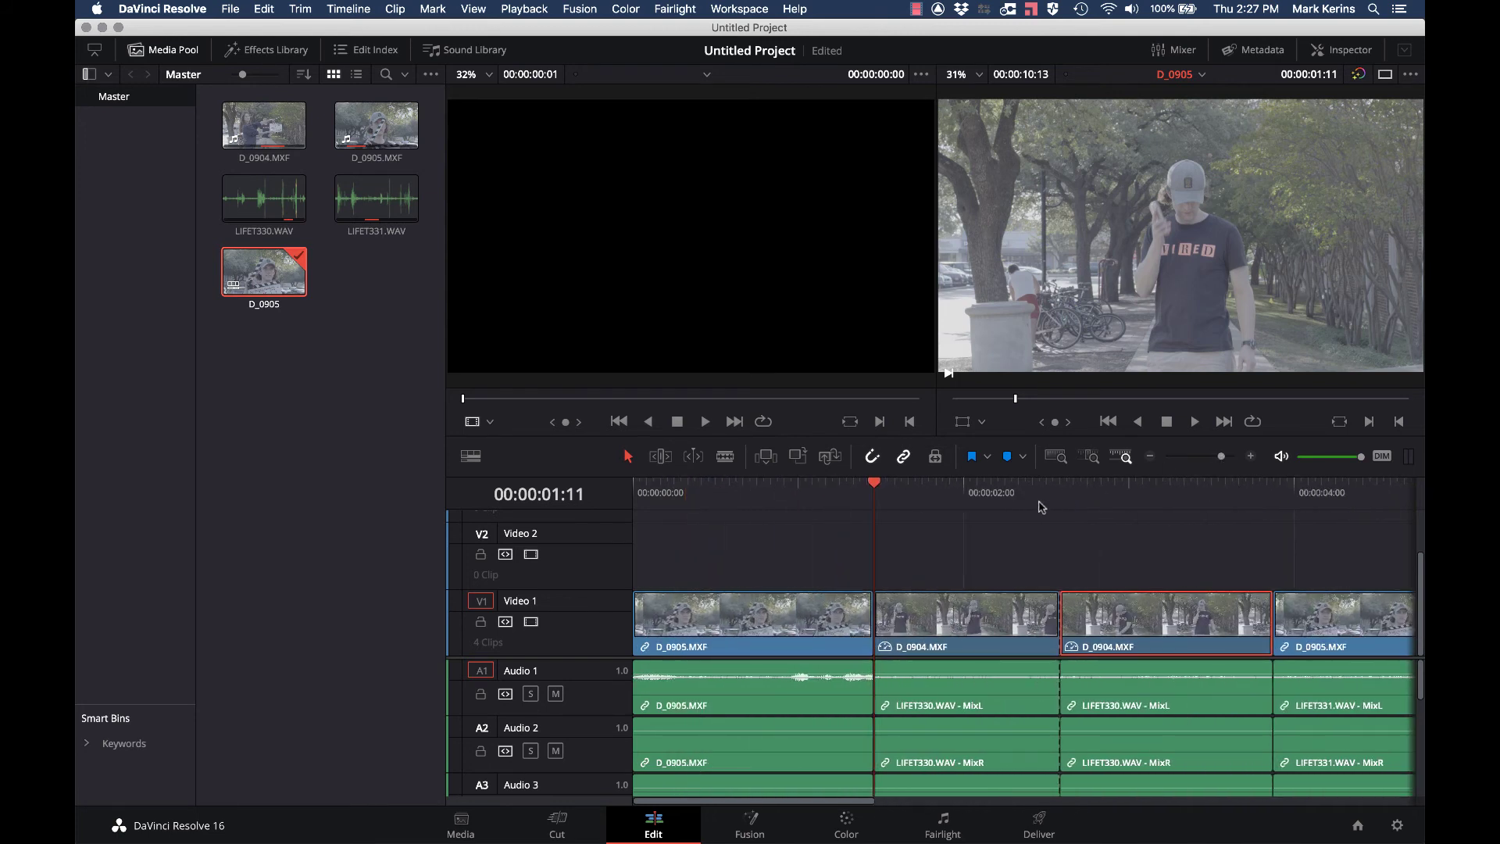
pyautogui.moveTo(919, 492); pyautogui.dragTo(873, 484)
pyautogui.press('super+Tab')
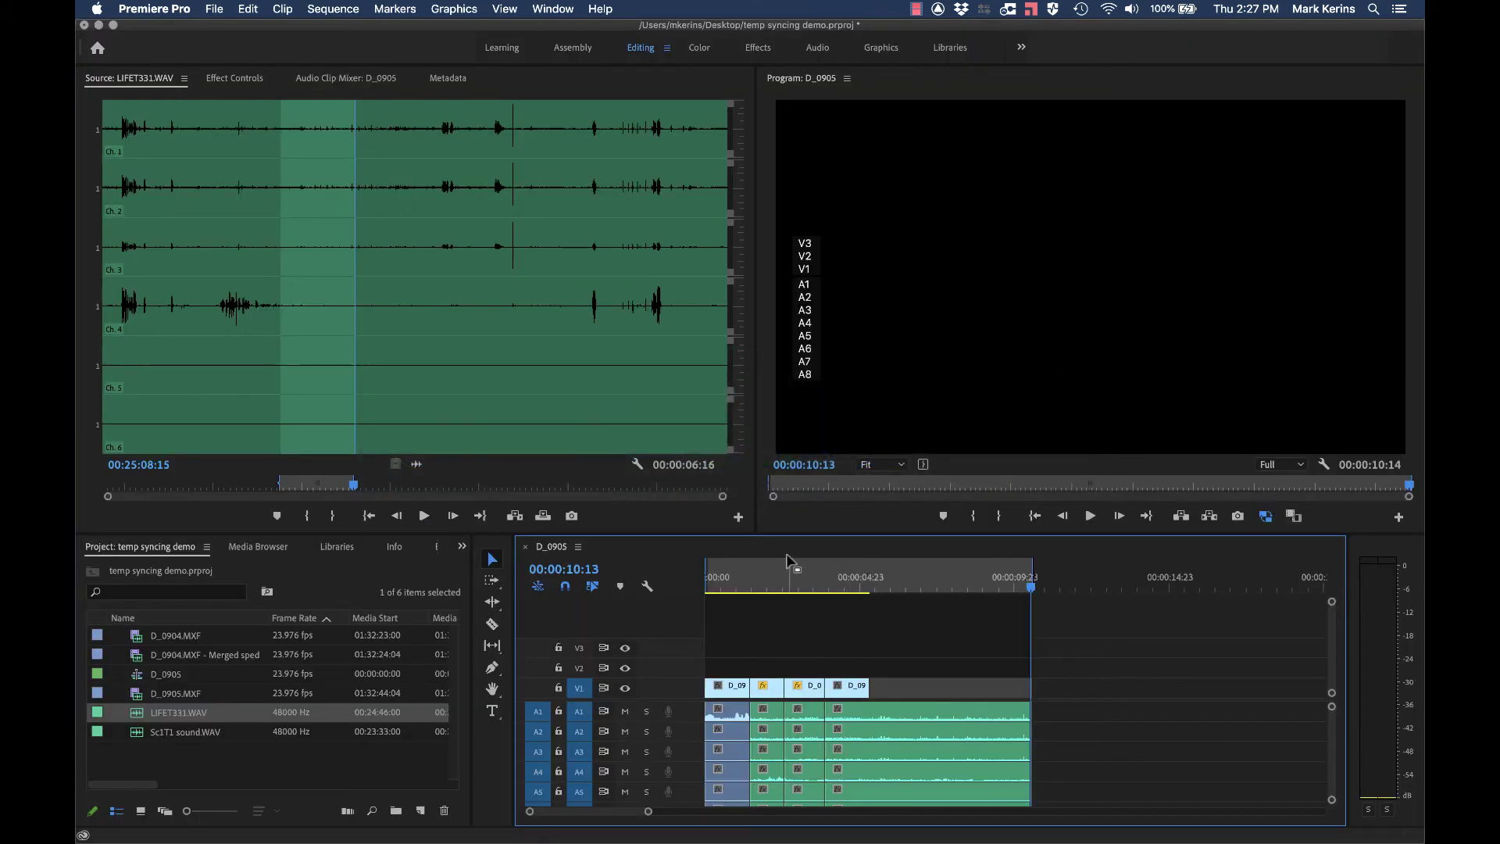
pyautogui.click(750, 579)
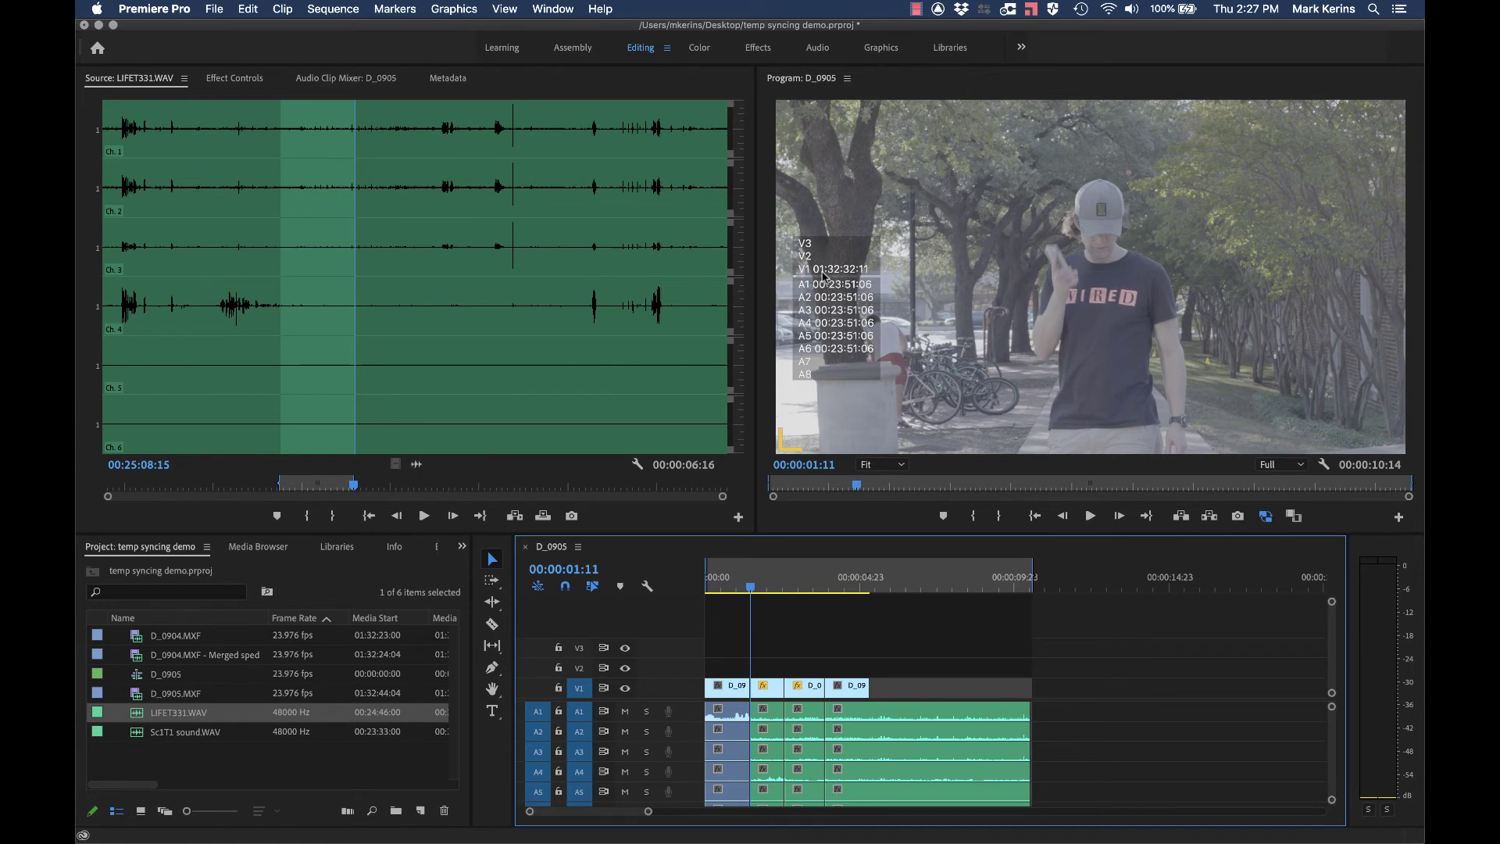
pyautogui.press('super+Tab')
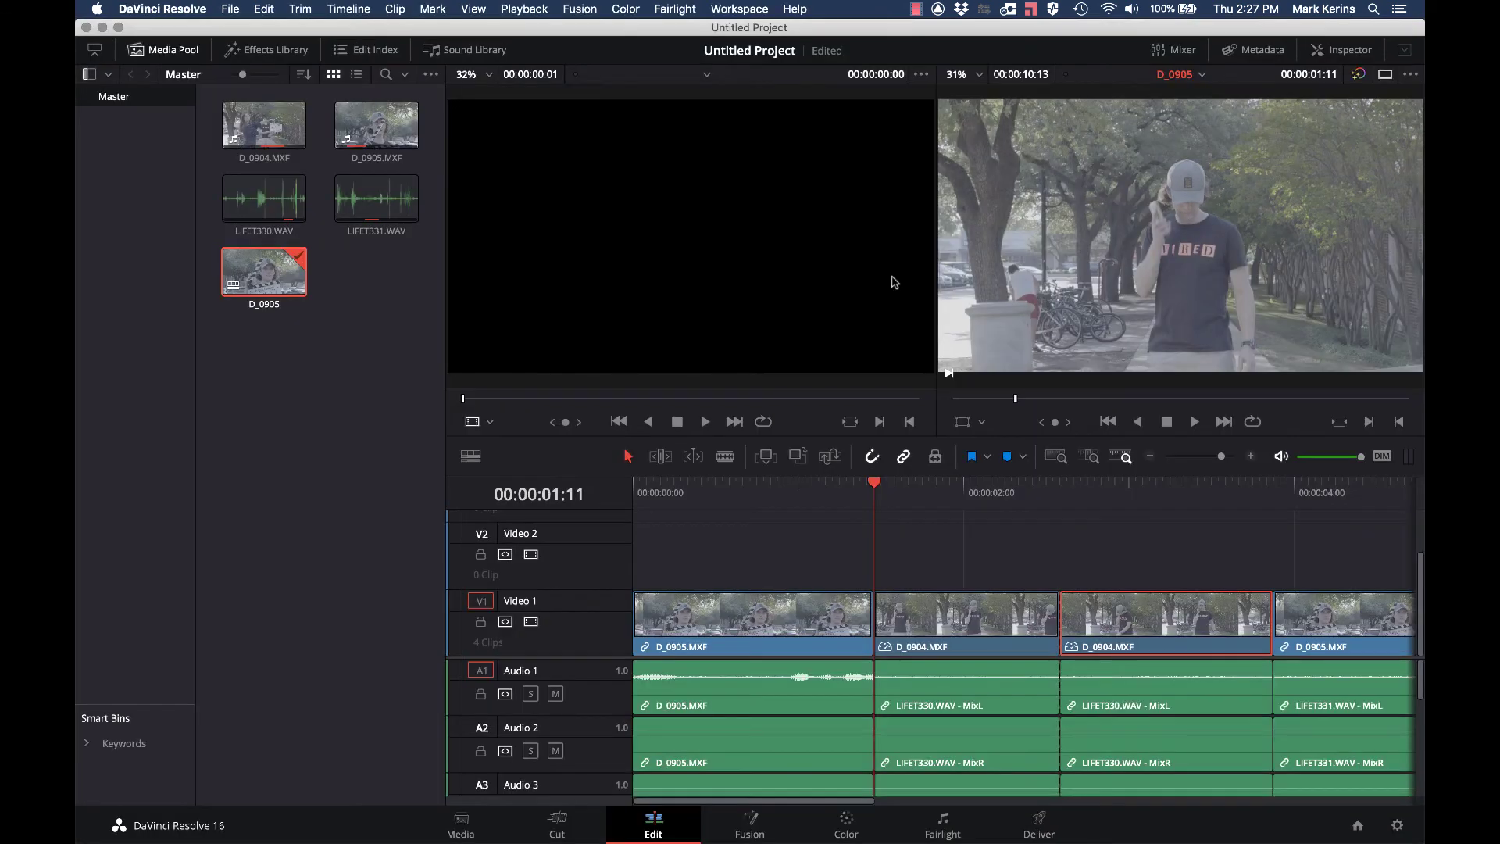
# Turn on timecode overlays in the timeline viewer and step frames around 00:00:01:11.
pyautogui.click(1410, 74)
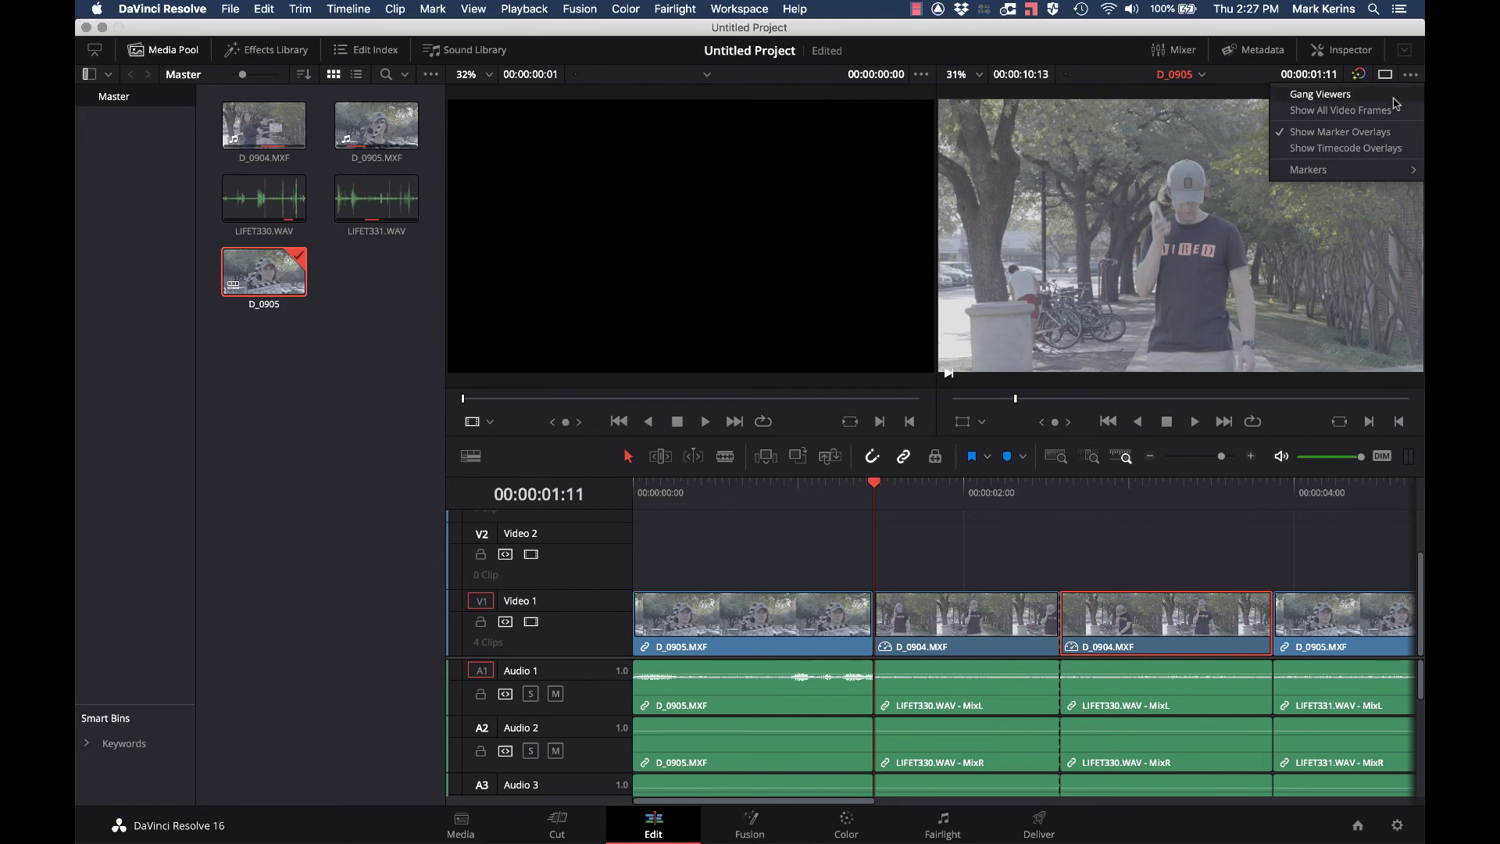
pyautogui.click(1366, 148)
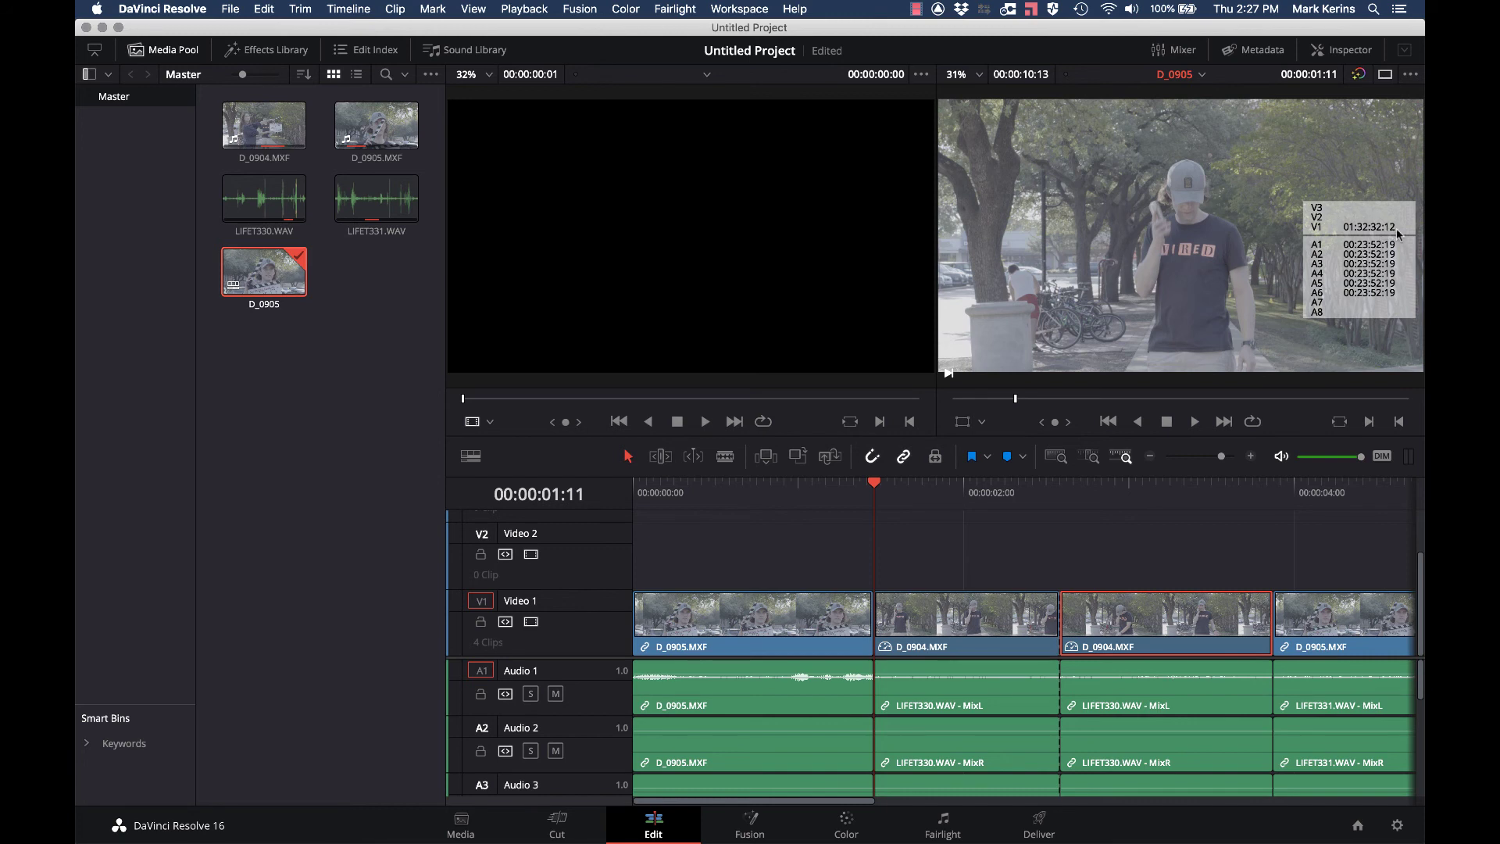
pyautogui.press('Right')
pyautogui.press('Right')
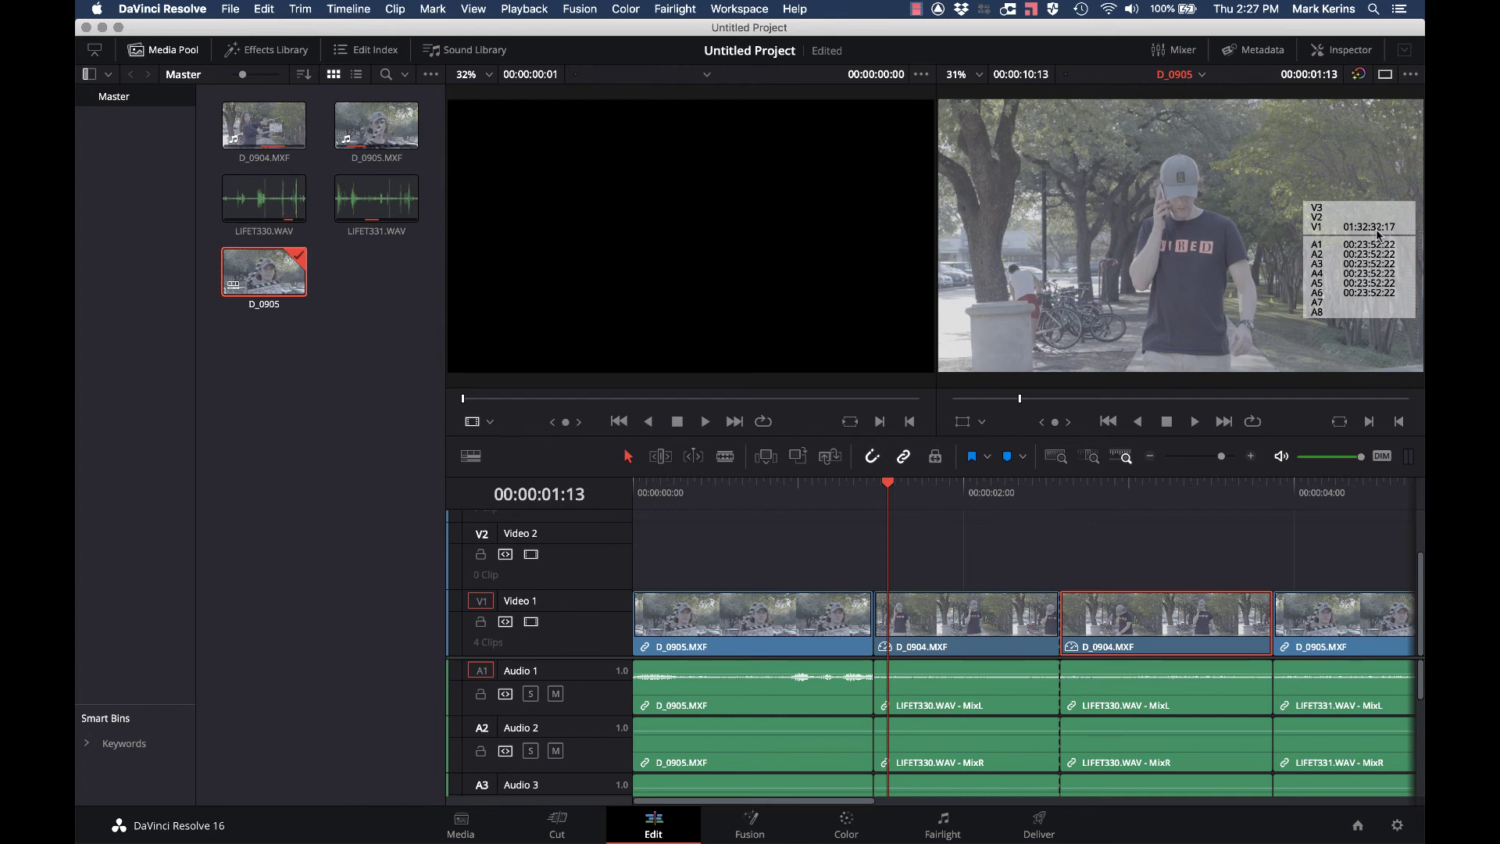
pyautogui.press('Left')
pyautogui.press('Left')
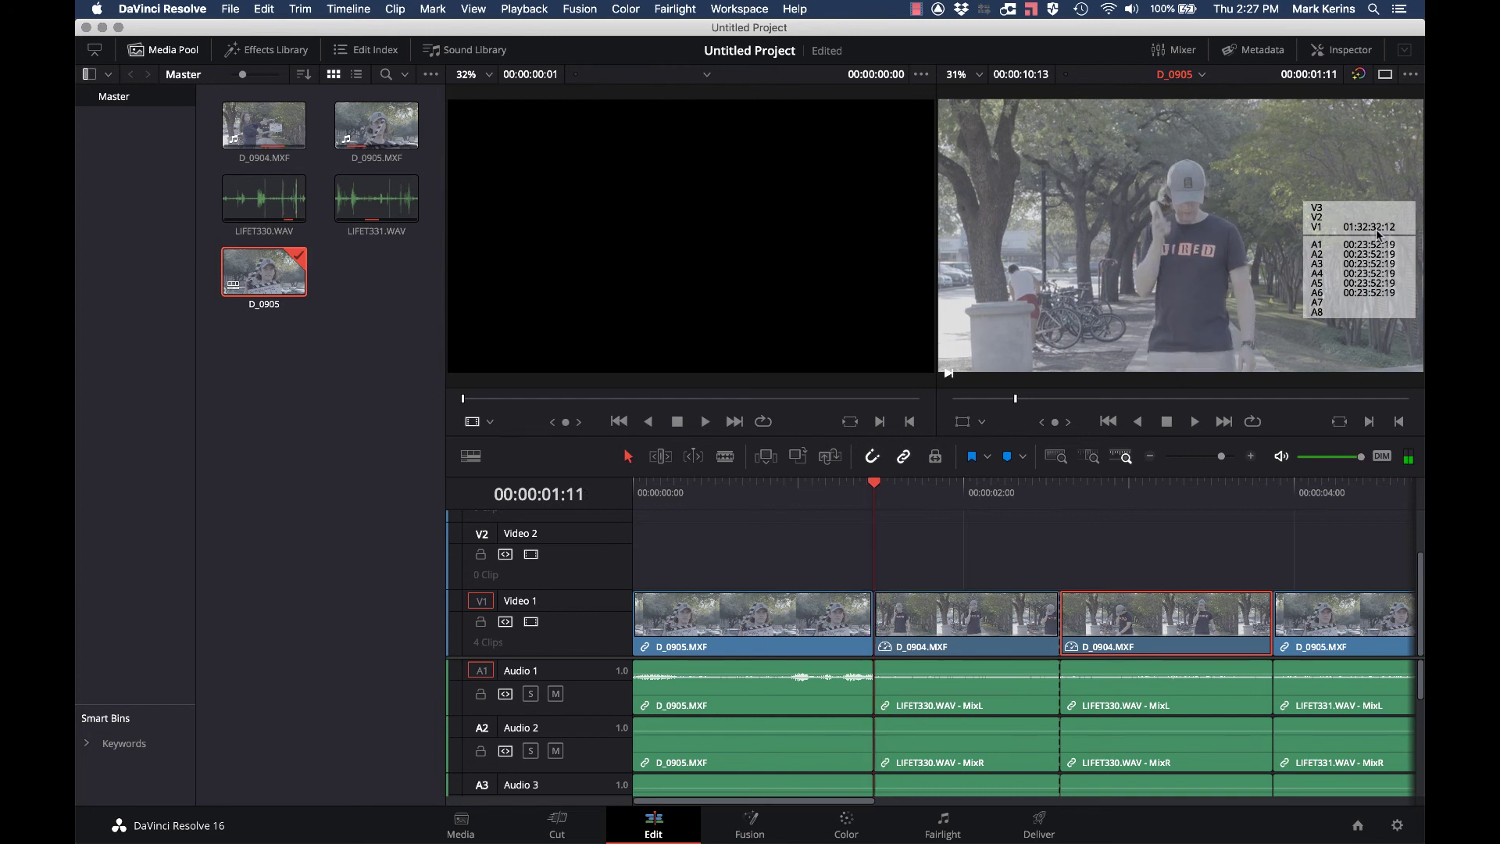
pyautogui.press('Right')
pyautogui.press('Right')
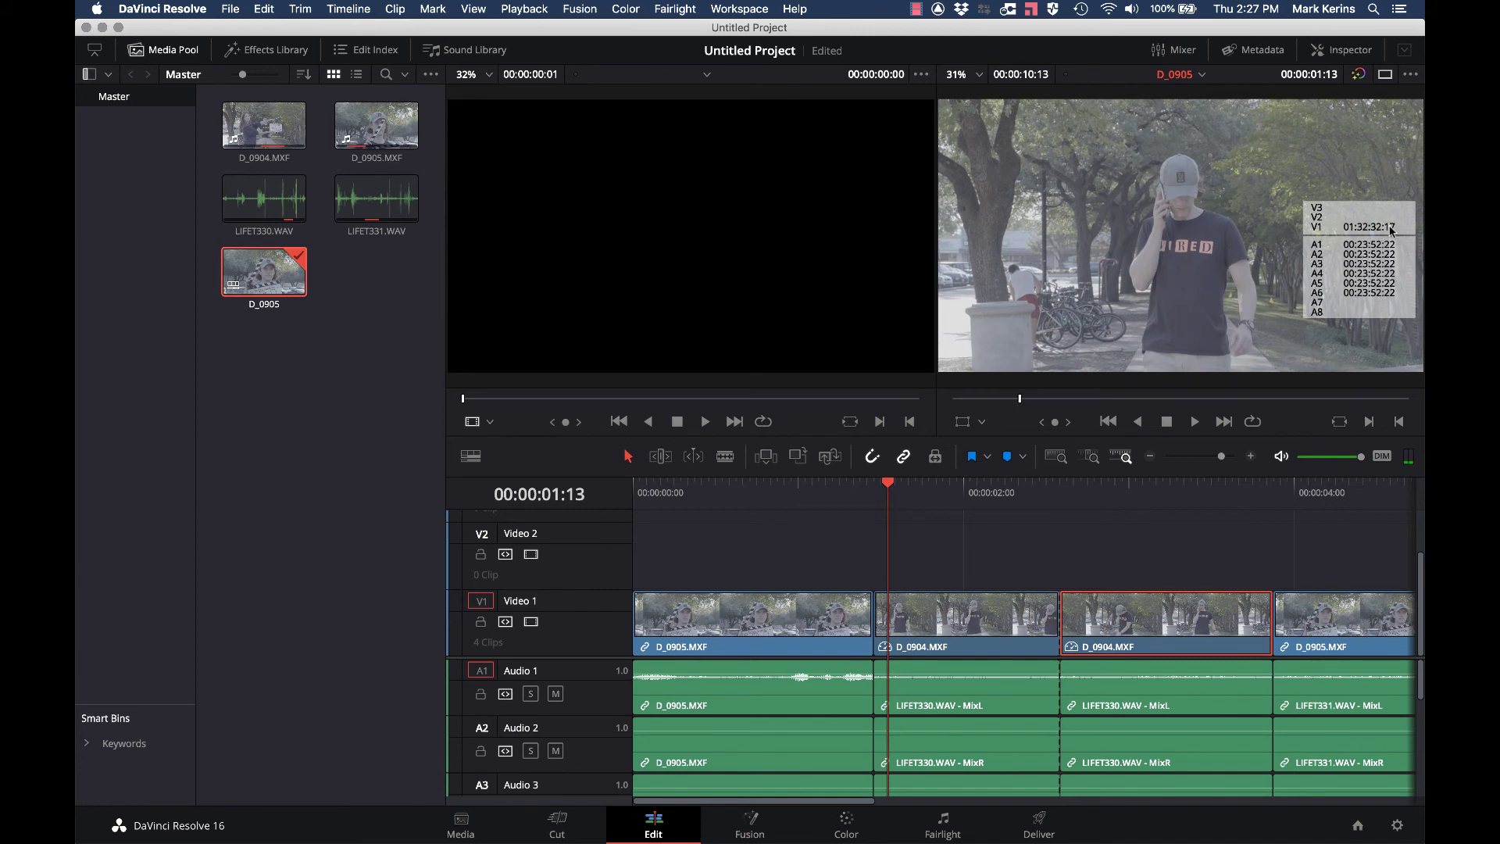
# Compare the source timecode with Premiere Pro at 00:00:01:14.
pyautogui.press('super+Tab')
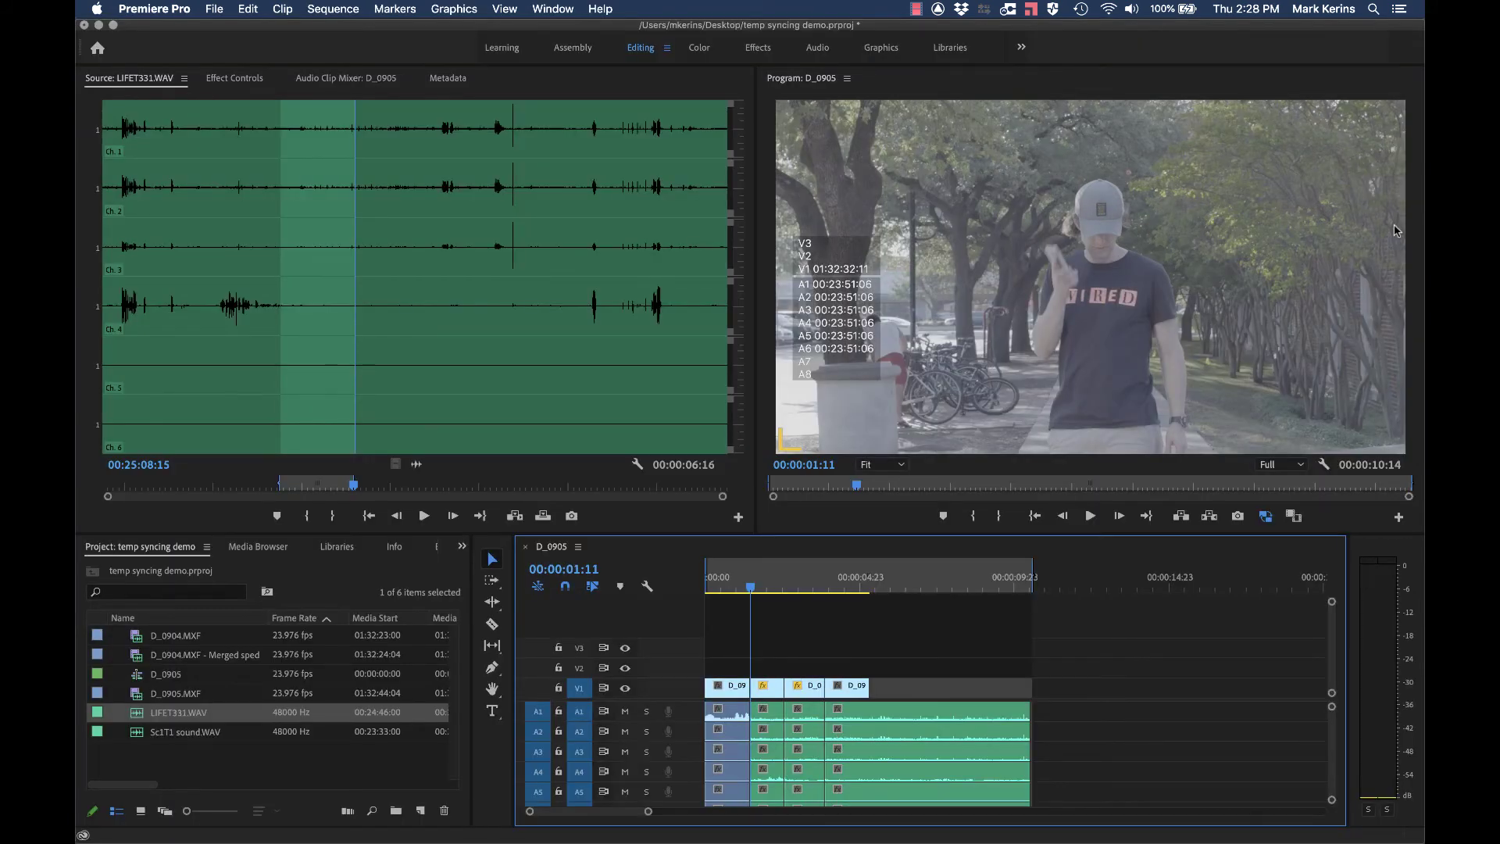
pyautogui.press('Right')
pyautogui.press('Right')
pyautogui.press('Right')
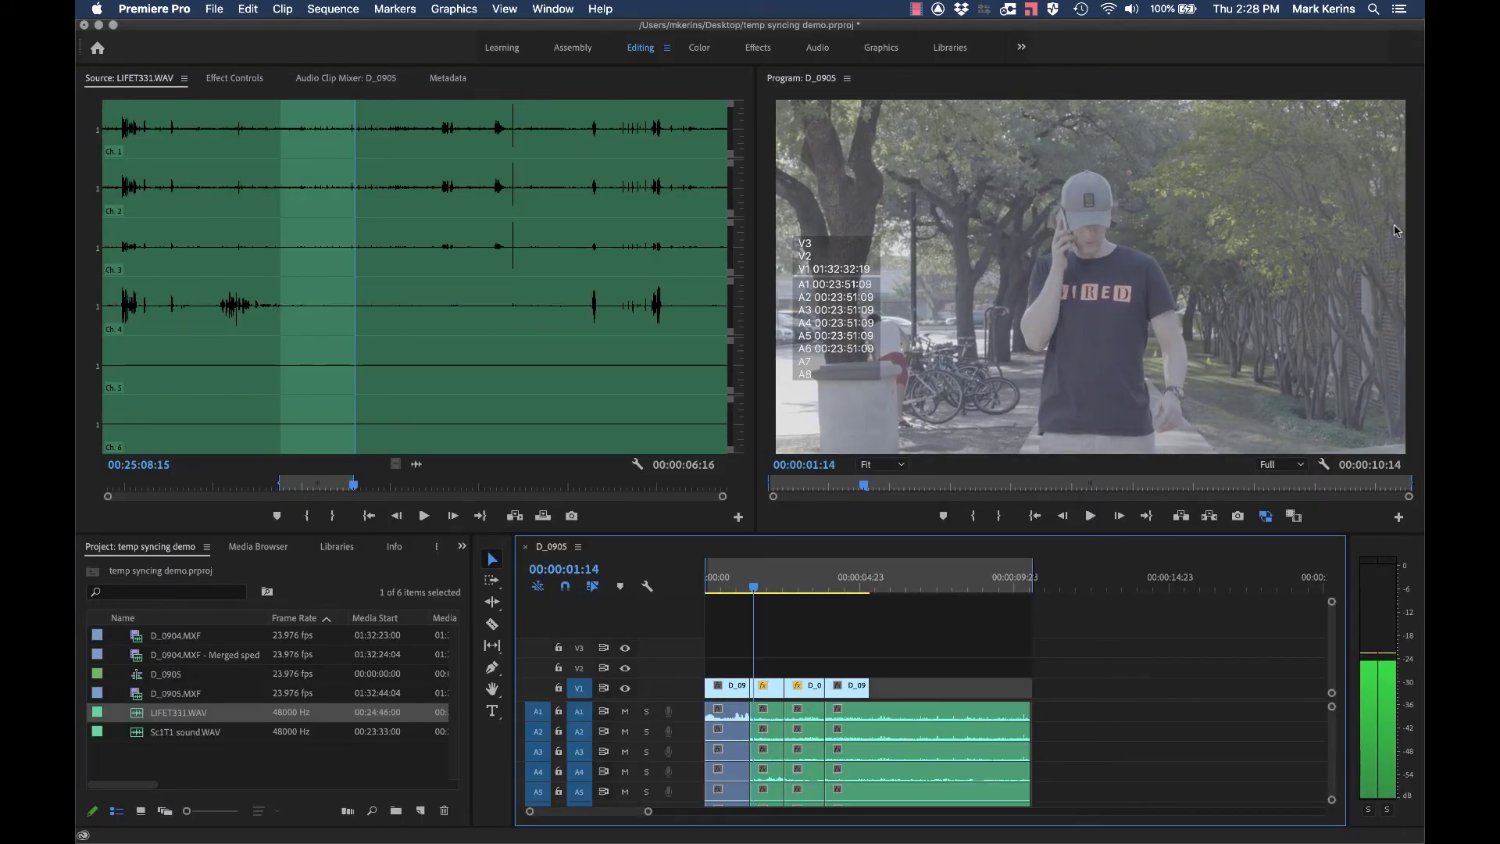
pyautogui.press('super+Tab')
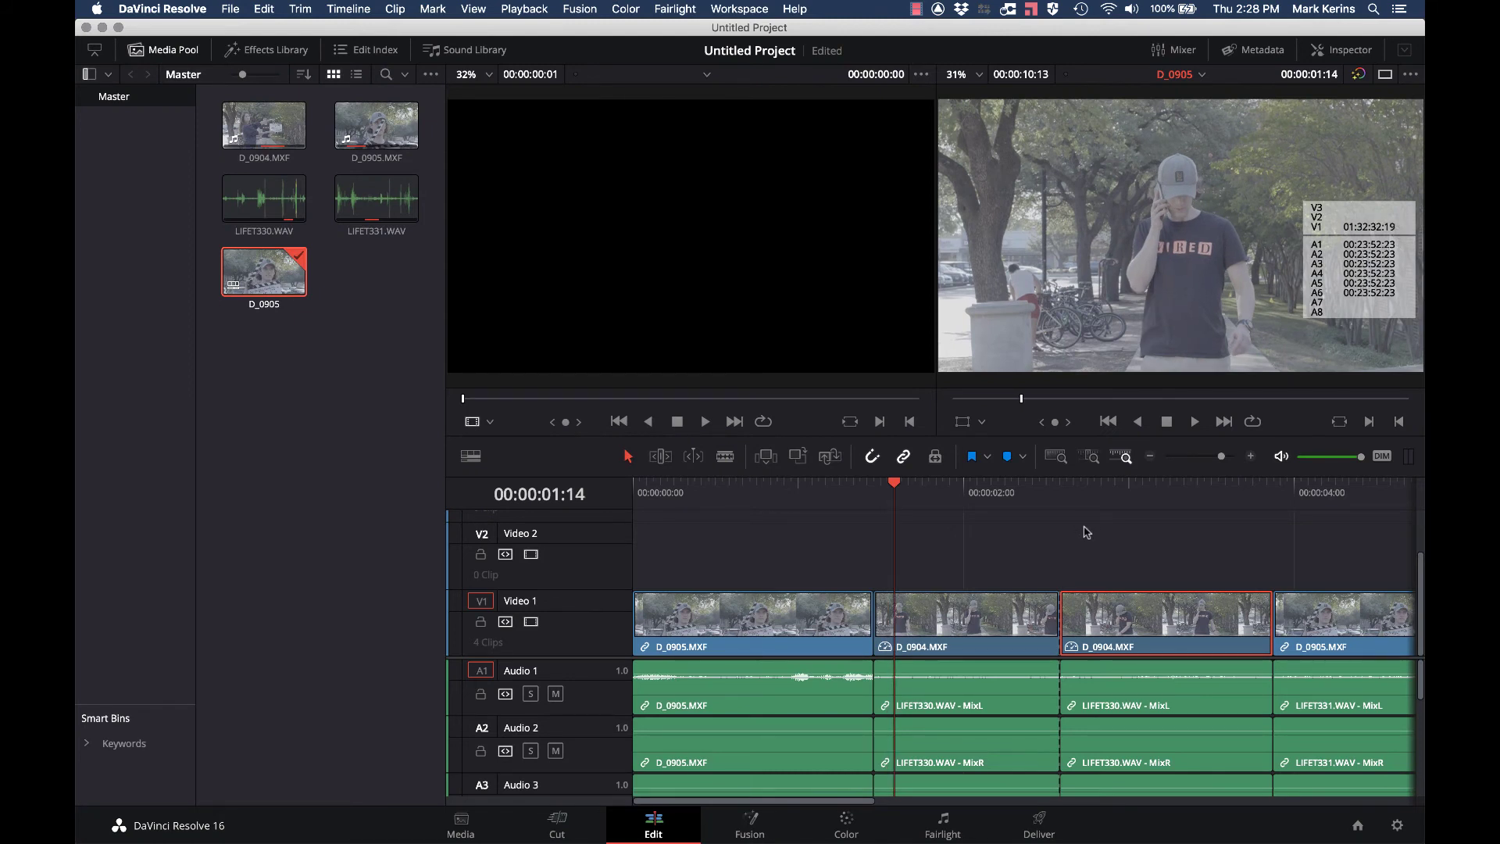
# Step through frames to 00:00:02:14, then return to 00:00:01:11 with Premiere on the matching frame.
pyautogui.press('Left')
pyautogui.press('Left')
pyautogui.press('Left')
pyautogui.press('Right')
pyautogui.press('Right')
pyautogui.press('Right')
pyautogui.press('Right')
pyautogui.press('Right')
pyautogui.press('Right')
pyautogui.press('Right')
pyautogui.press('Right')
pyautogui.press('Right')
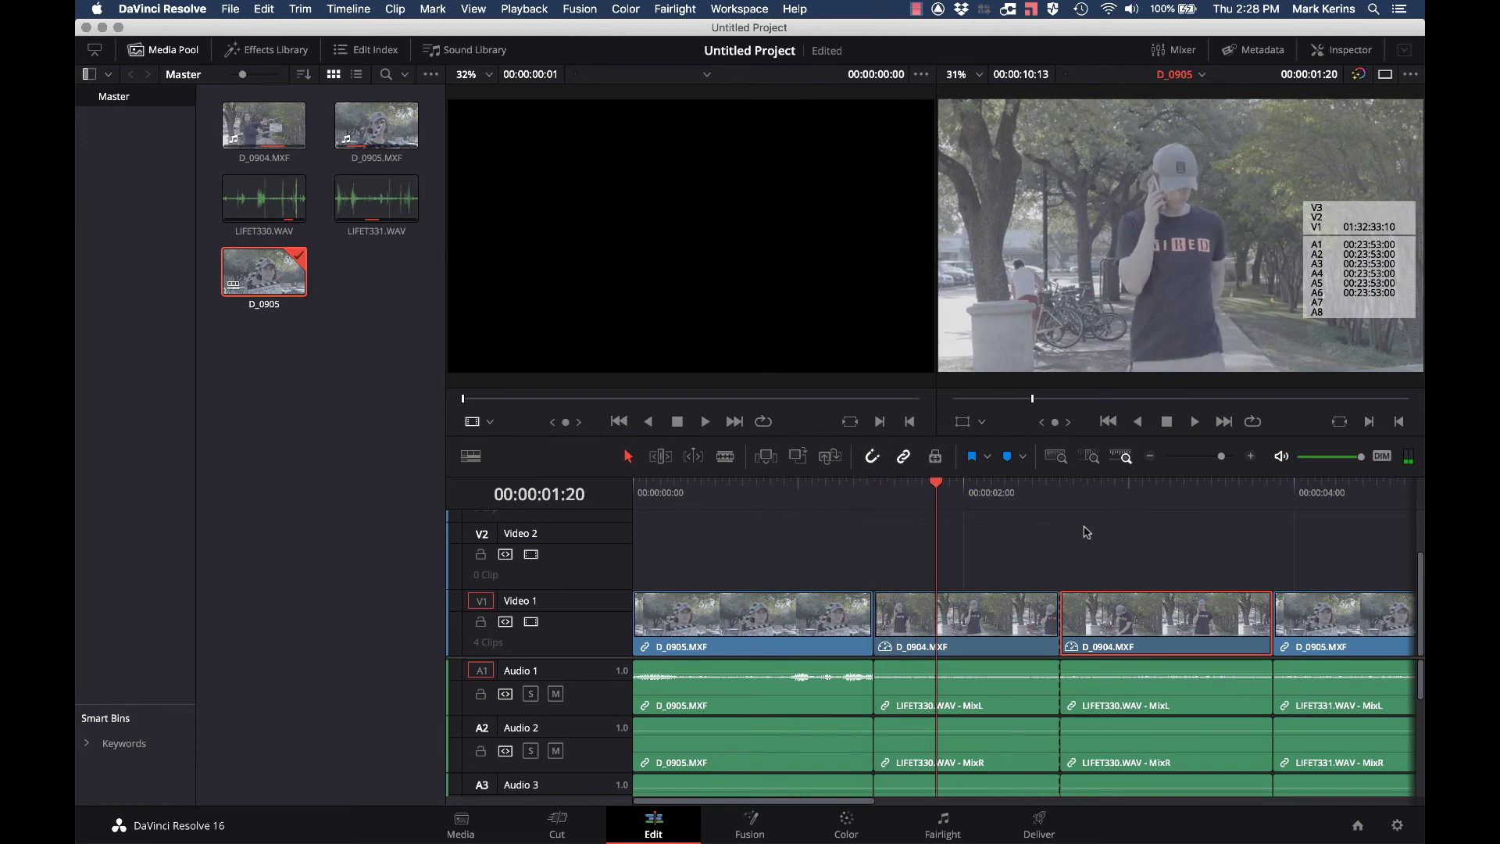
pyautogui.press('Right')
pyautogui.press('Right')
pyautogui.press('Right')
pyautogui.press('Right')
pyautogui.press('Right')
pyautogui.press('Right')
pyautogui.press('Right')
pyautogui.press('Right')
pyautogui.press('Right')
pyautogui.press('Right')
pyautogui.press('Right')
pyautogui.press('Right')
pyautogui.press('Right')
pyautogui.press('Right')
pyautogui.press('Right')
pyautogui.press('Right')
pyautogui.press('Right')
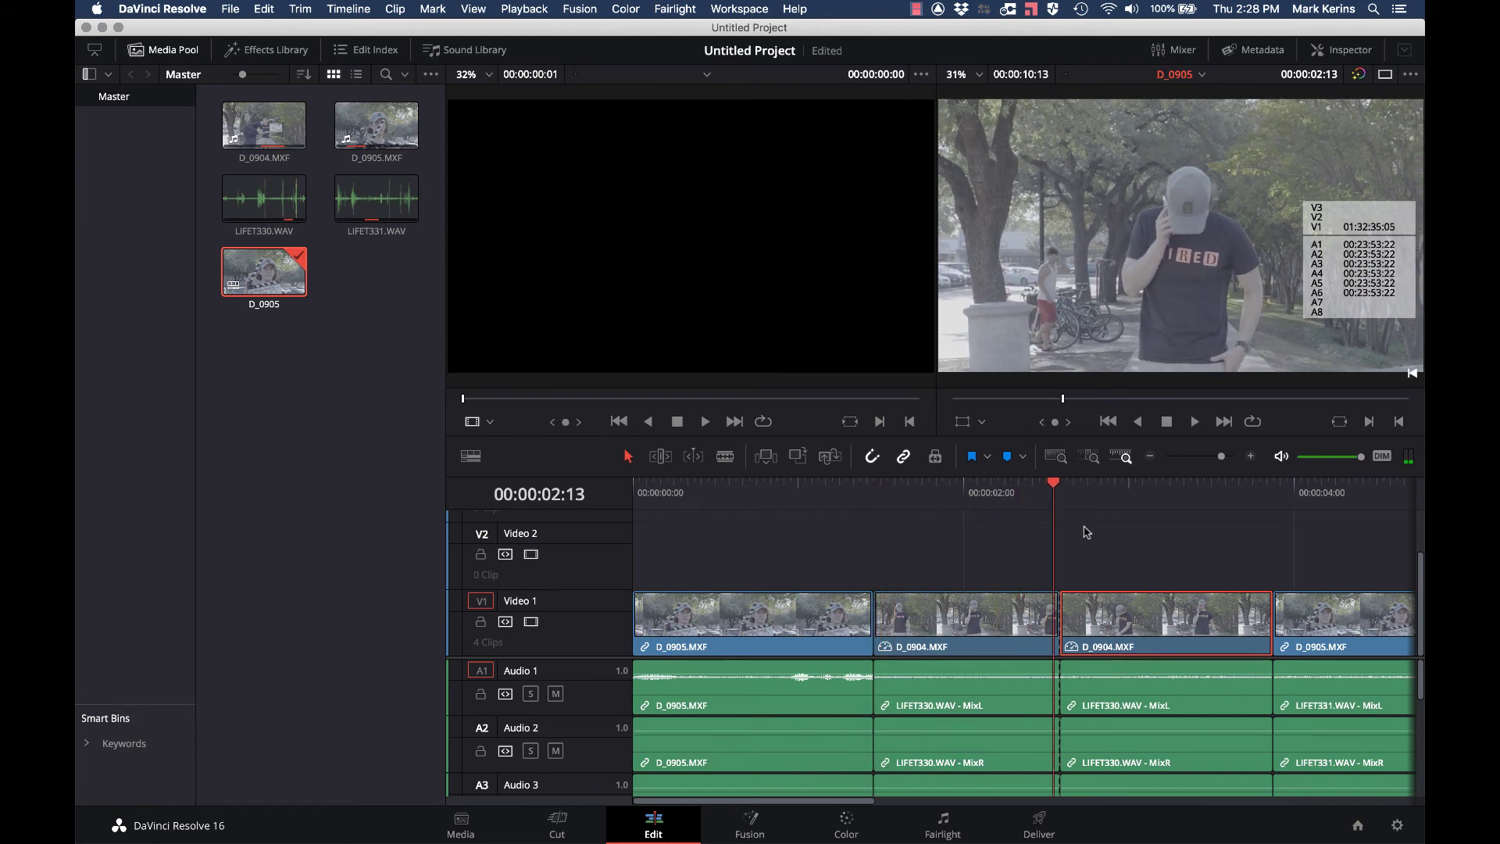
pyautogui.press('Right')
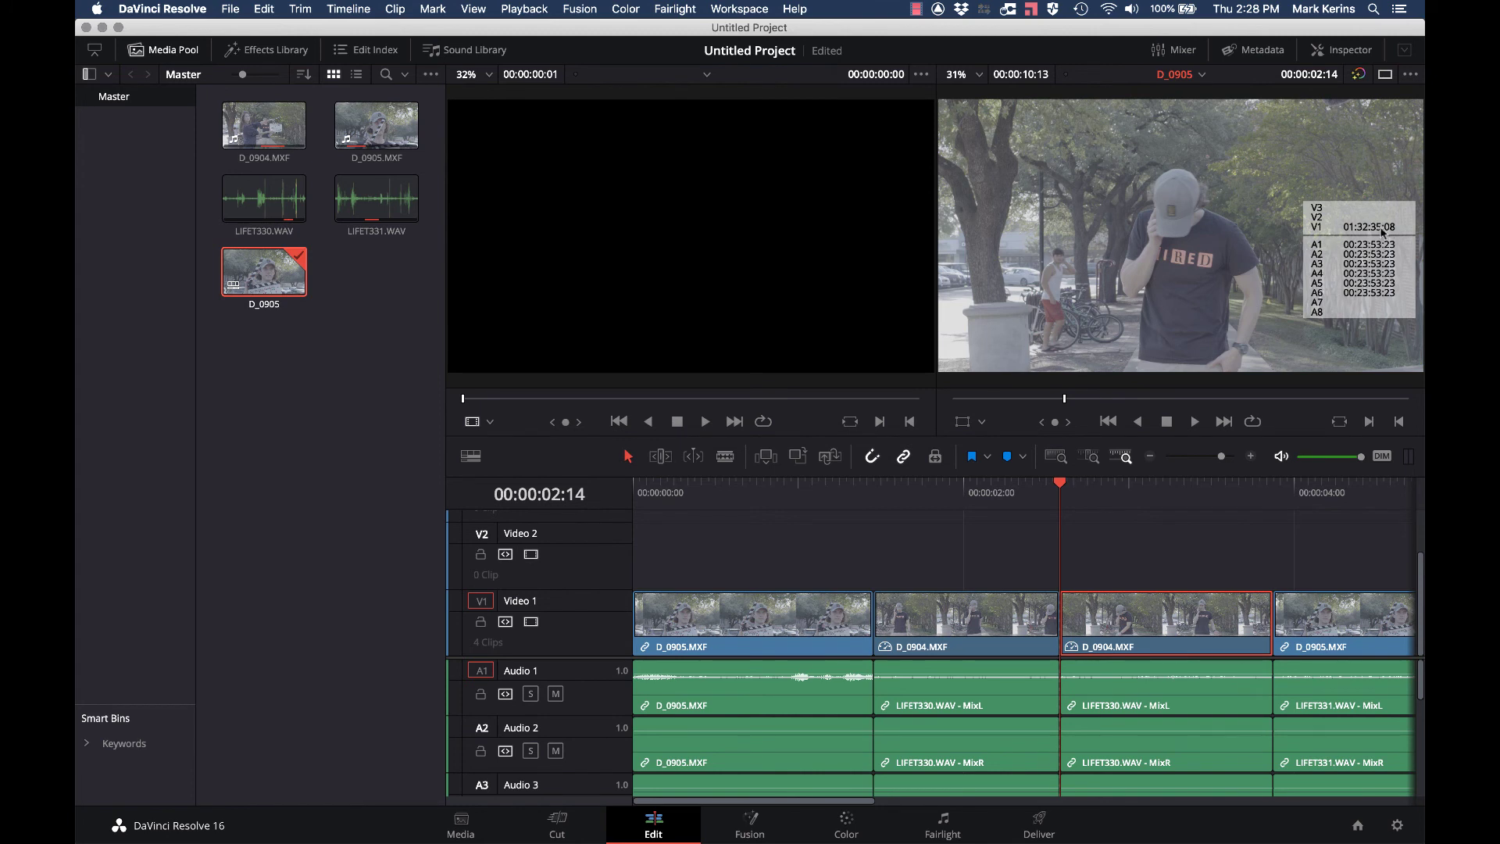
pyautogui.moveTo(1041, 481); pyautogui.dragTo(889, 495)
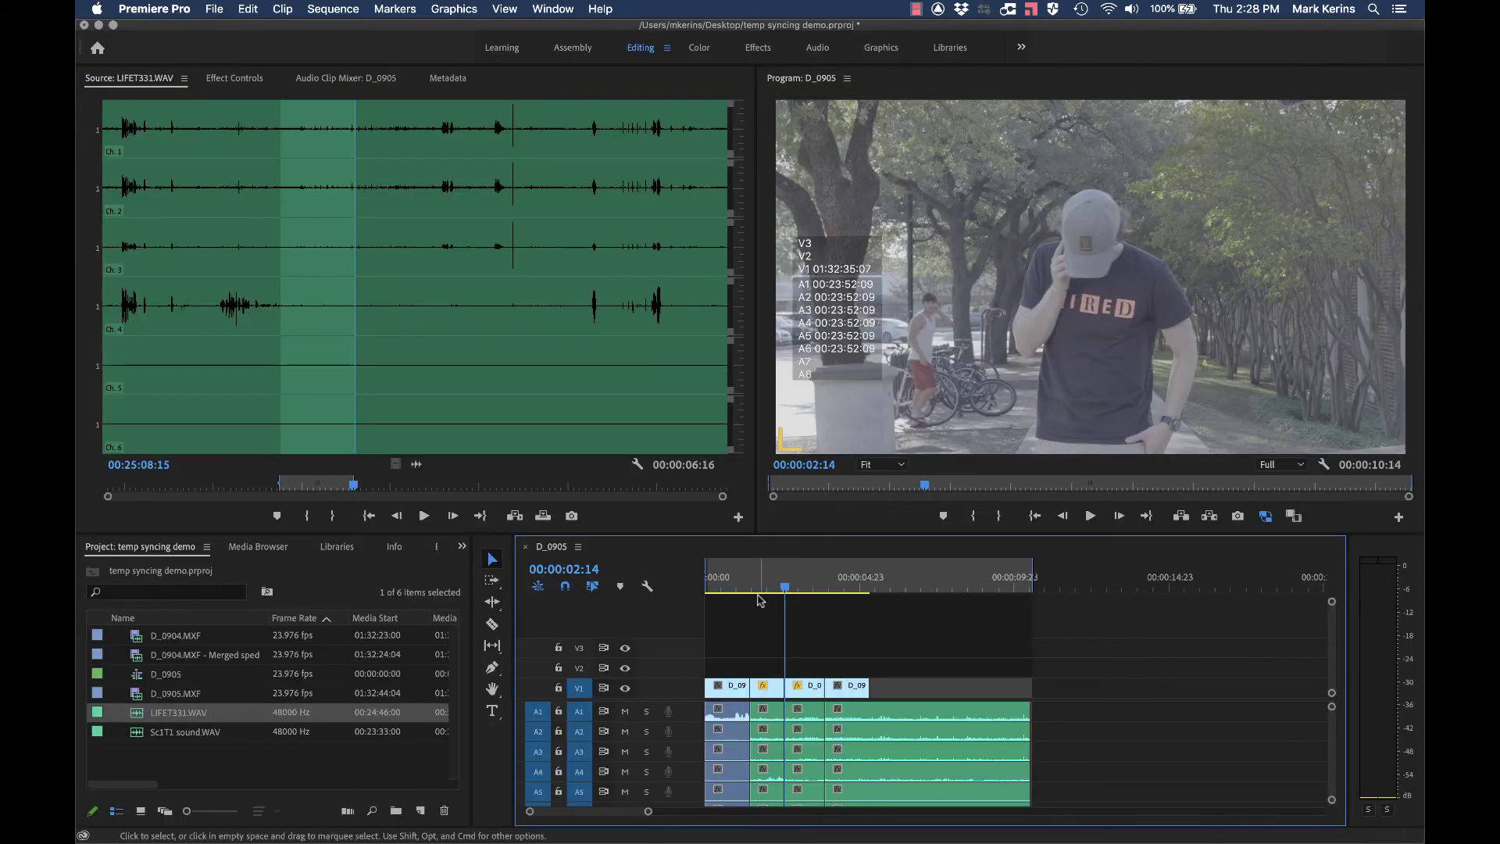
pyautogui.click(762, 580)
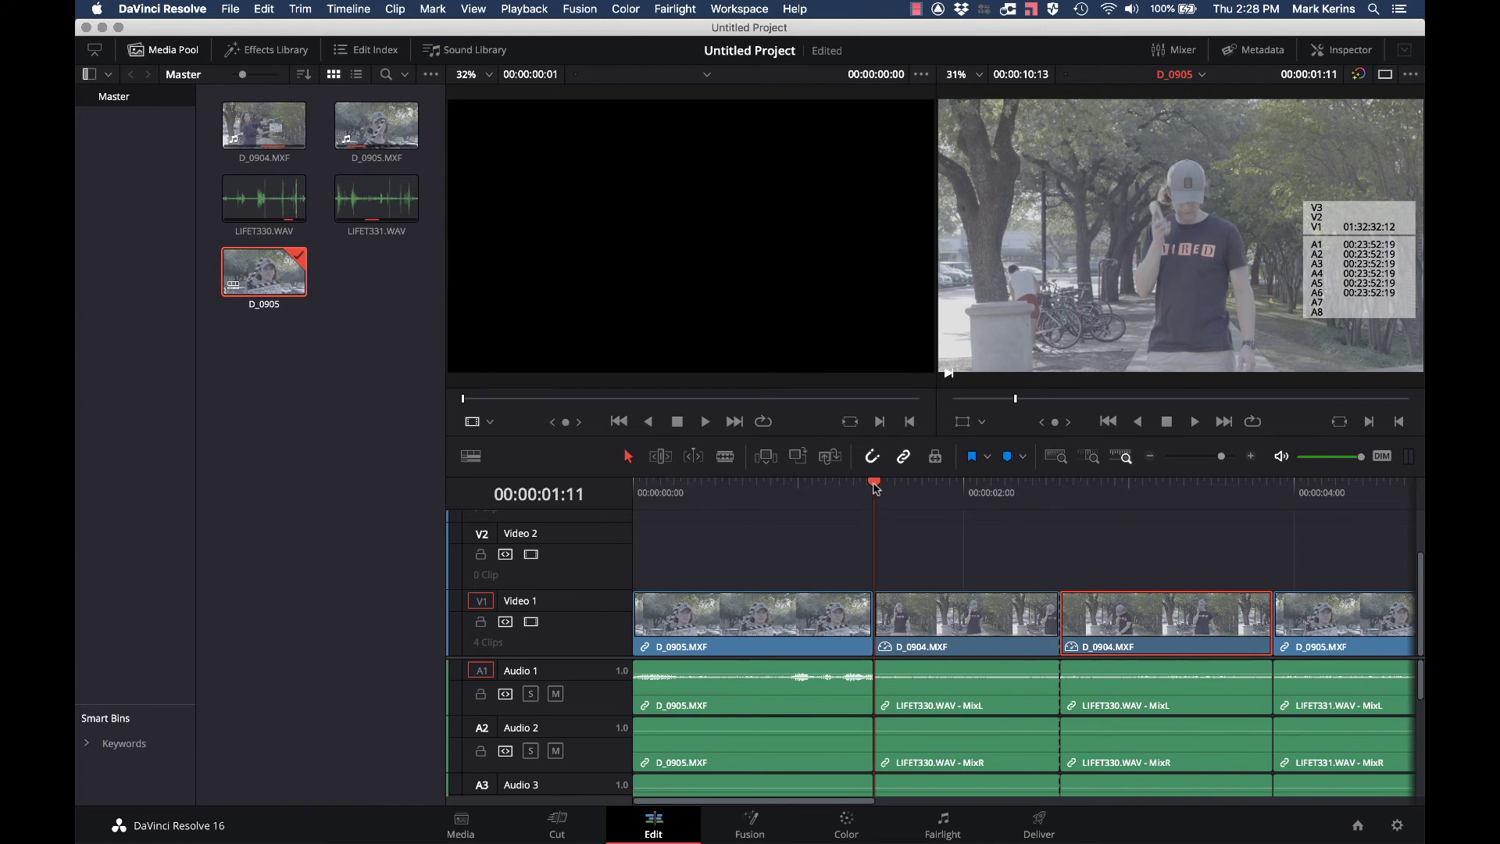
# Scrub ahead to 00:00:01:16, then drag the playhead back to the 00:00:00:00 slate frame.
pyautogui.moveTo(874, 488); pyautogui.dragTo(977, 484)
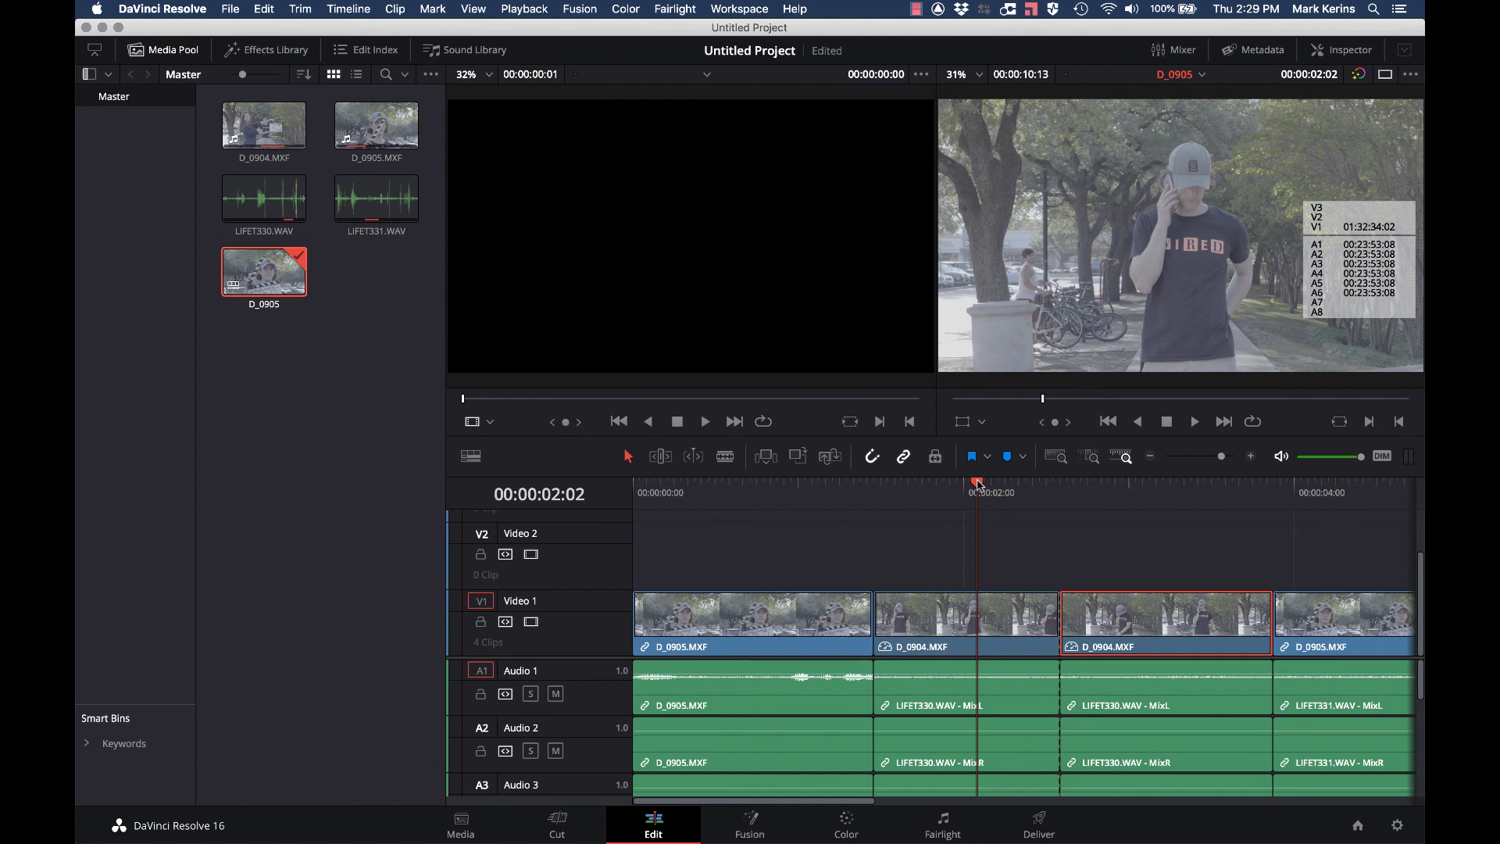
pyautogui.moveTo(978, 484); pyautogui.dragTo(639, 516)
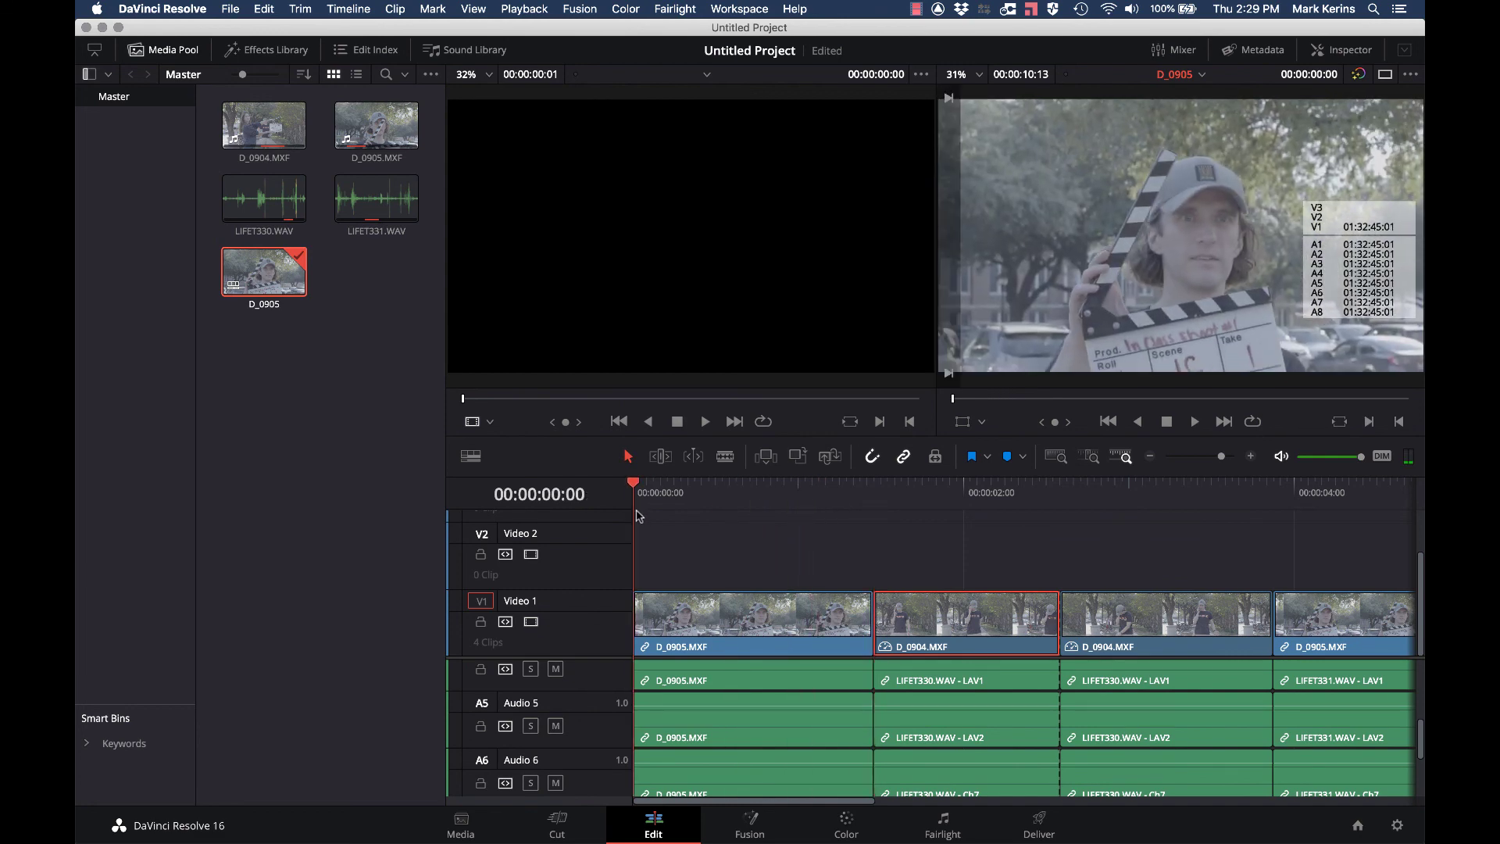
# Check in Premiere that D_0904.MXF's Speed/Duration reads 250%, then cancel without changes.
pyautogui.press('super+Tab')
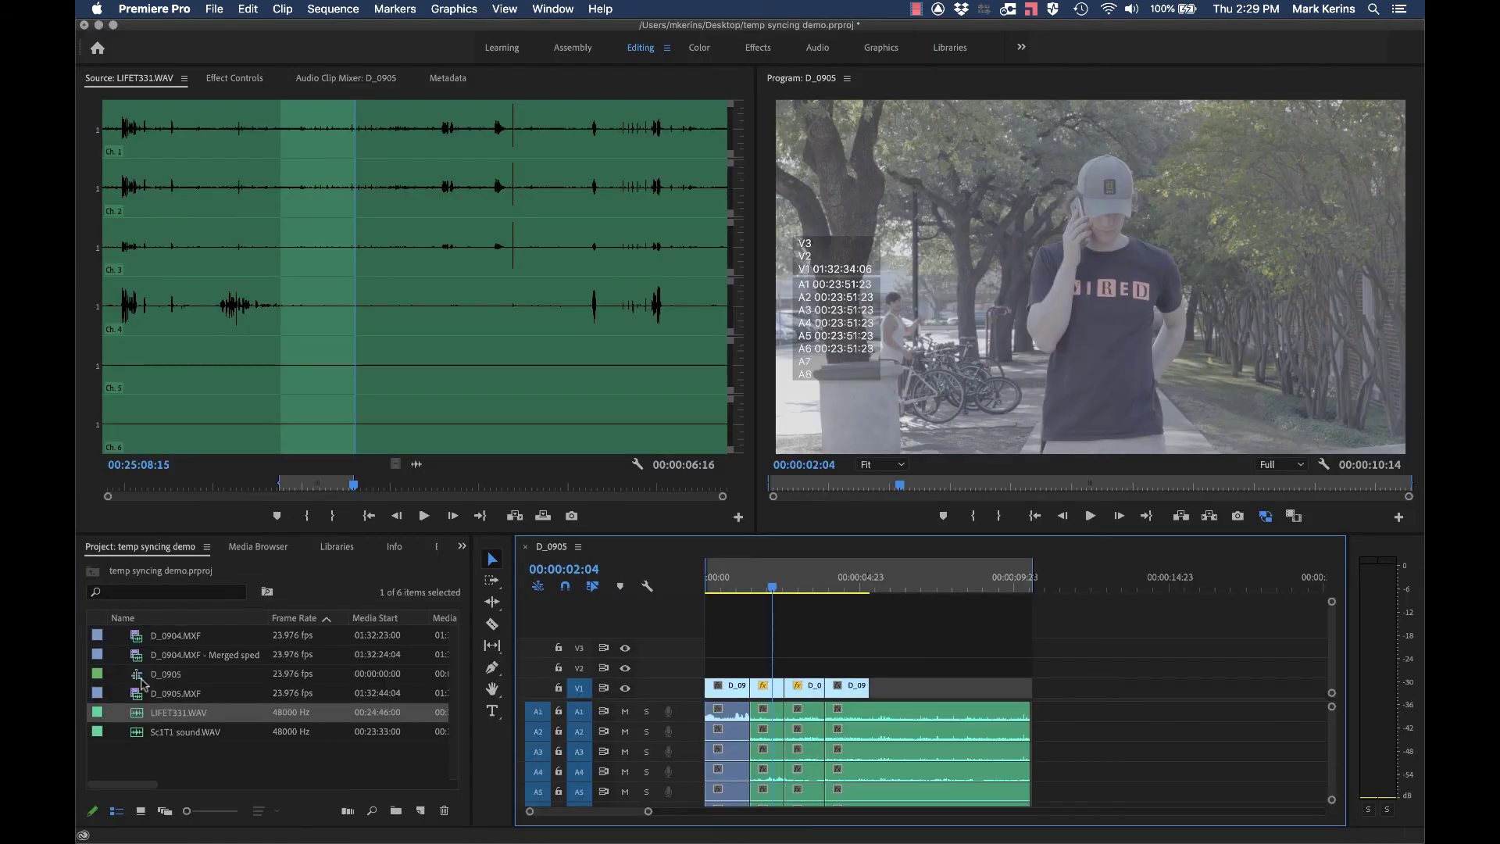
pyautogui.click(140, 636)
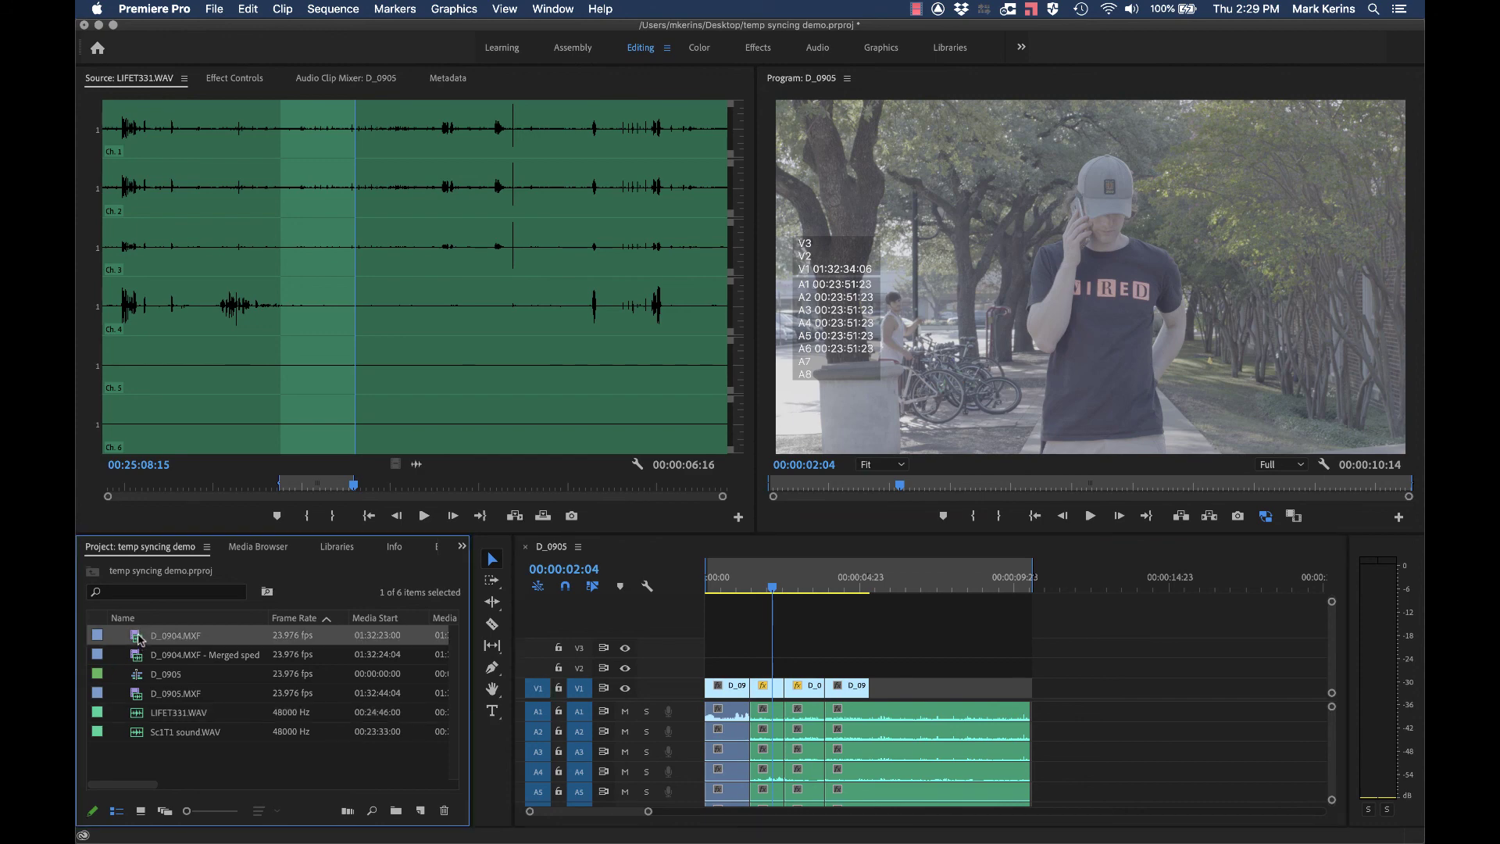
pyautogui.rightClick(141, 636)
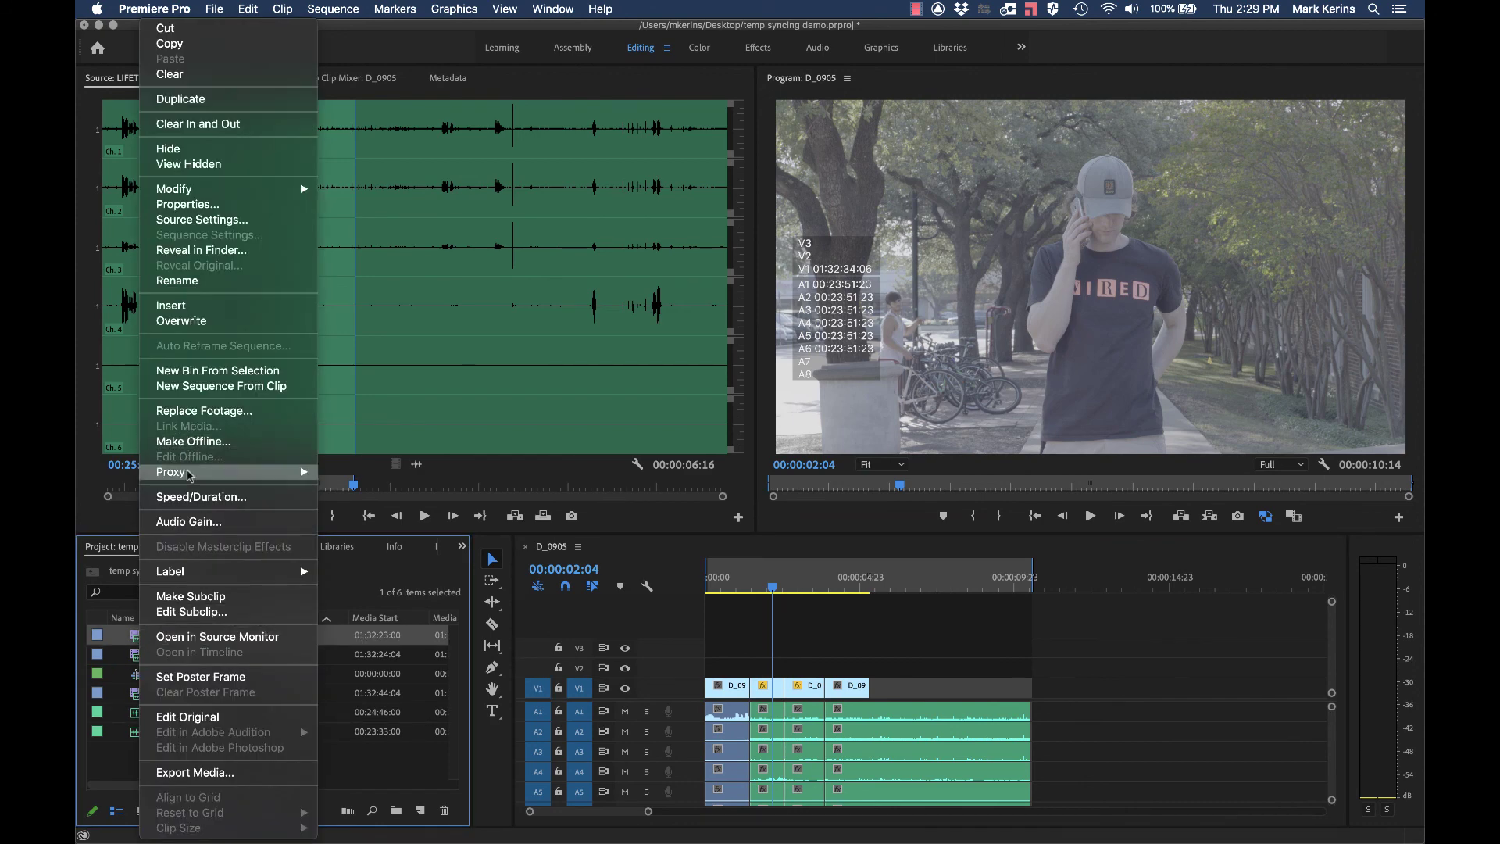
pyautogui.click(195, 500)
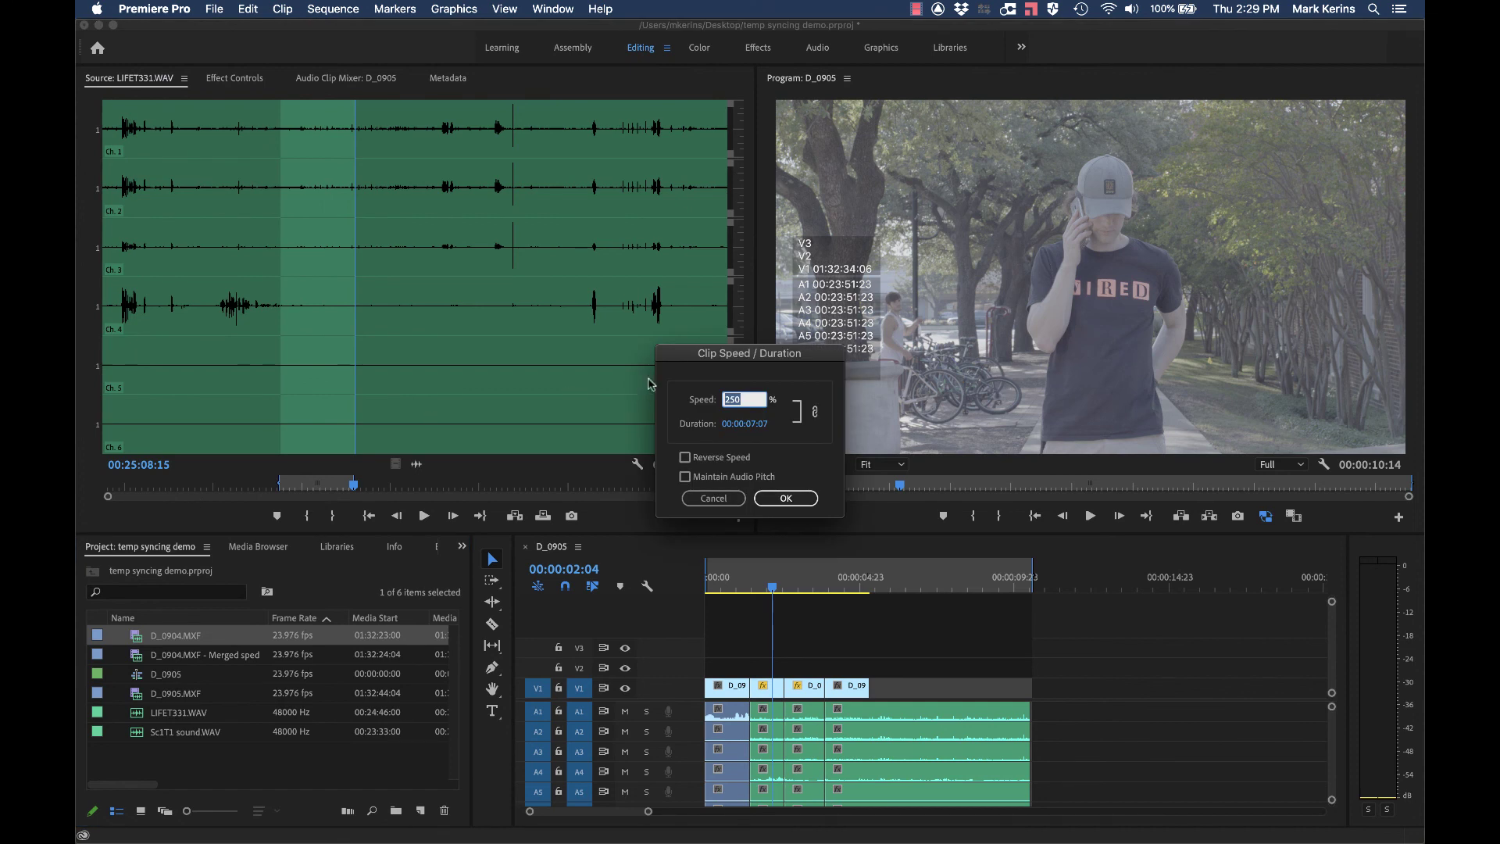
pyautogui.click(710, 497)
pyautogui.click(711, 498)
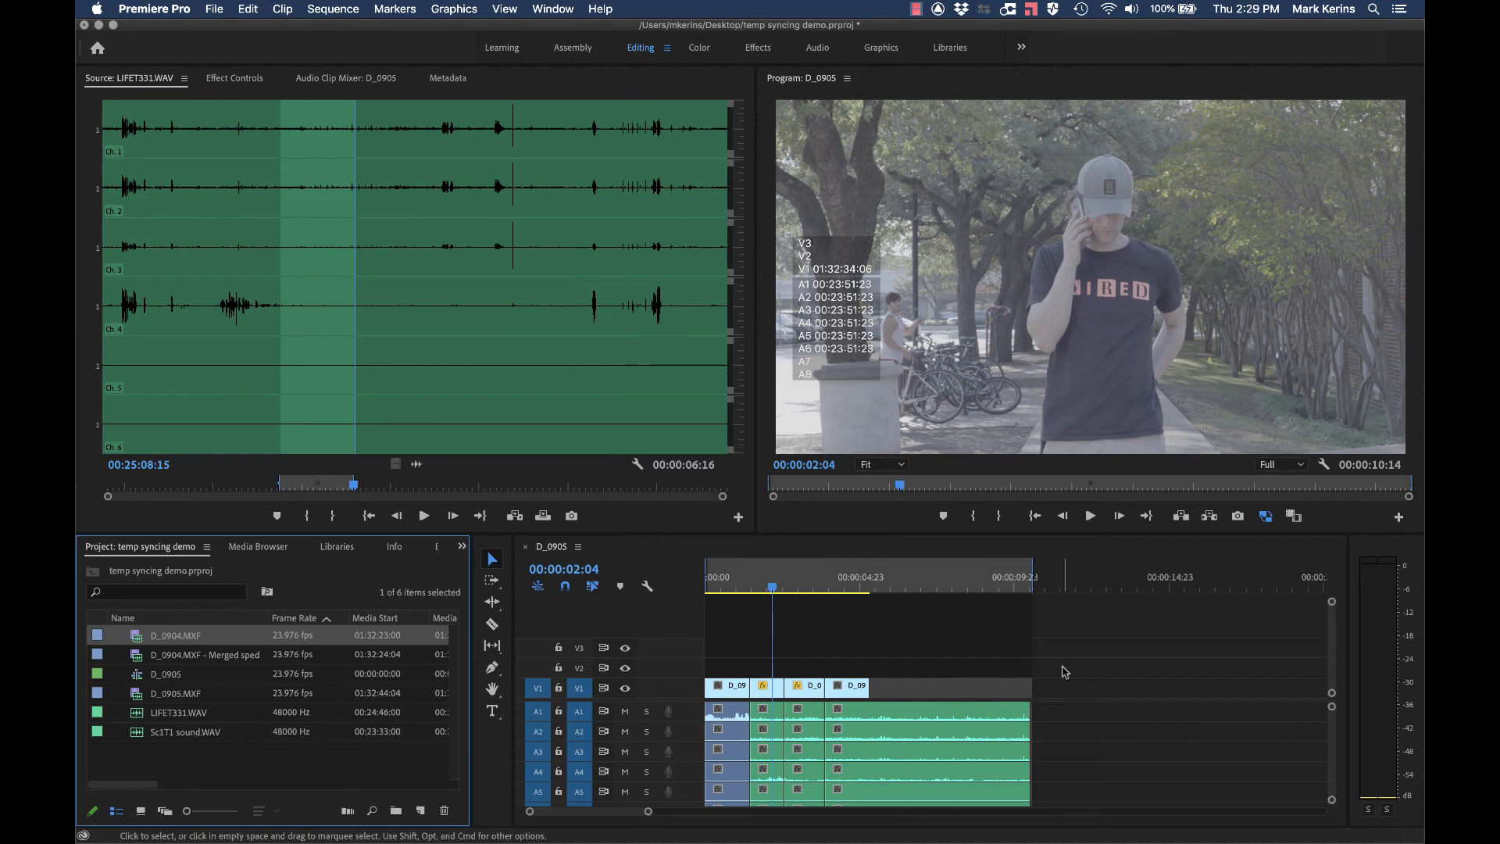